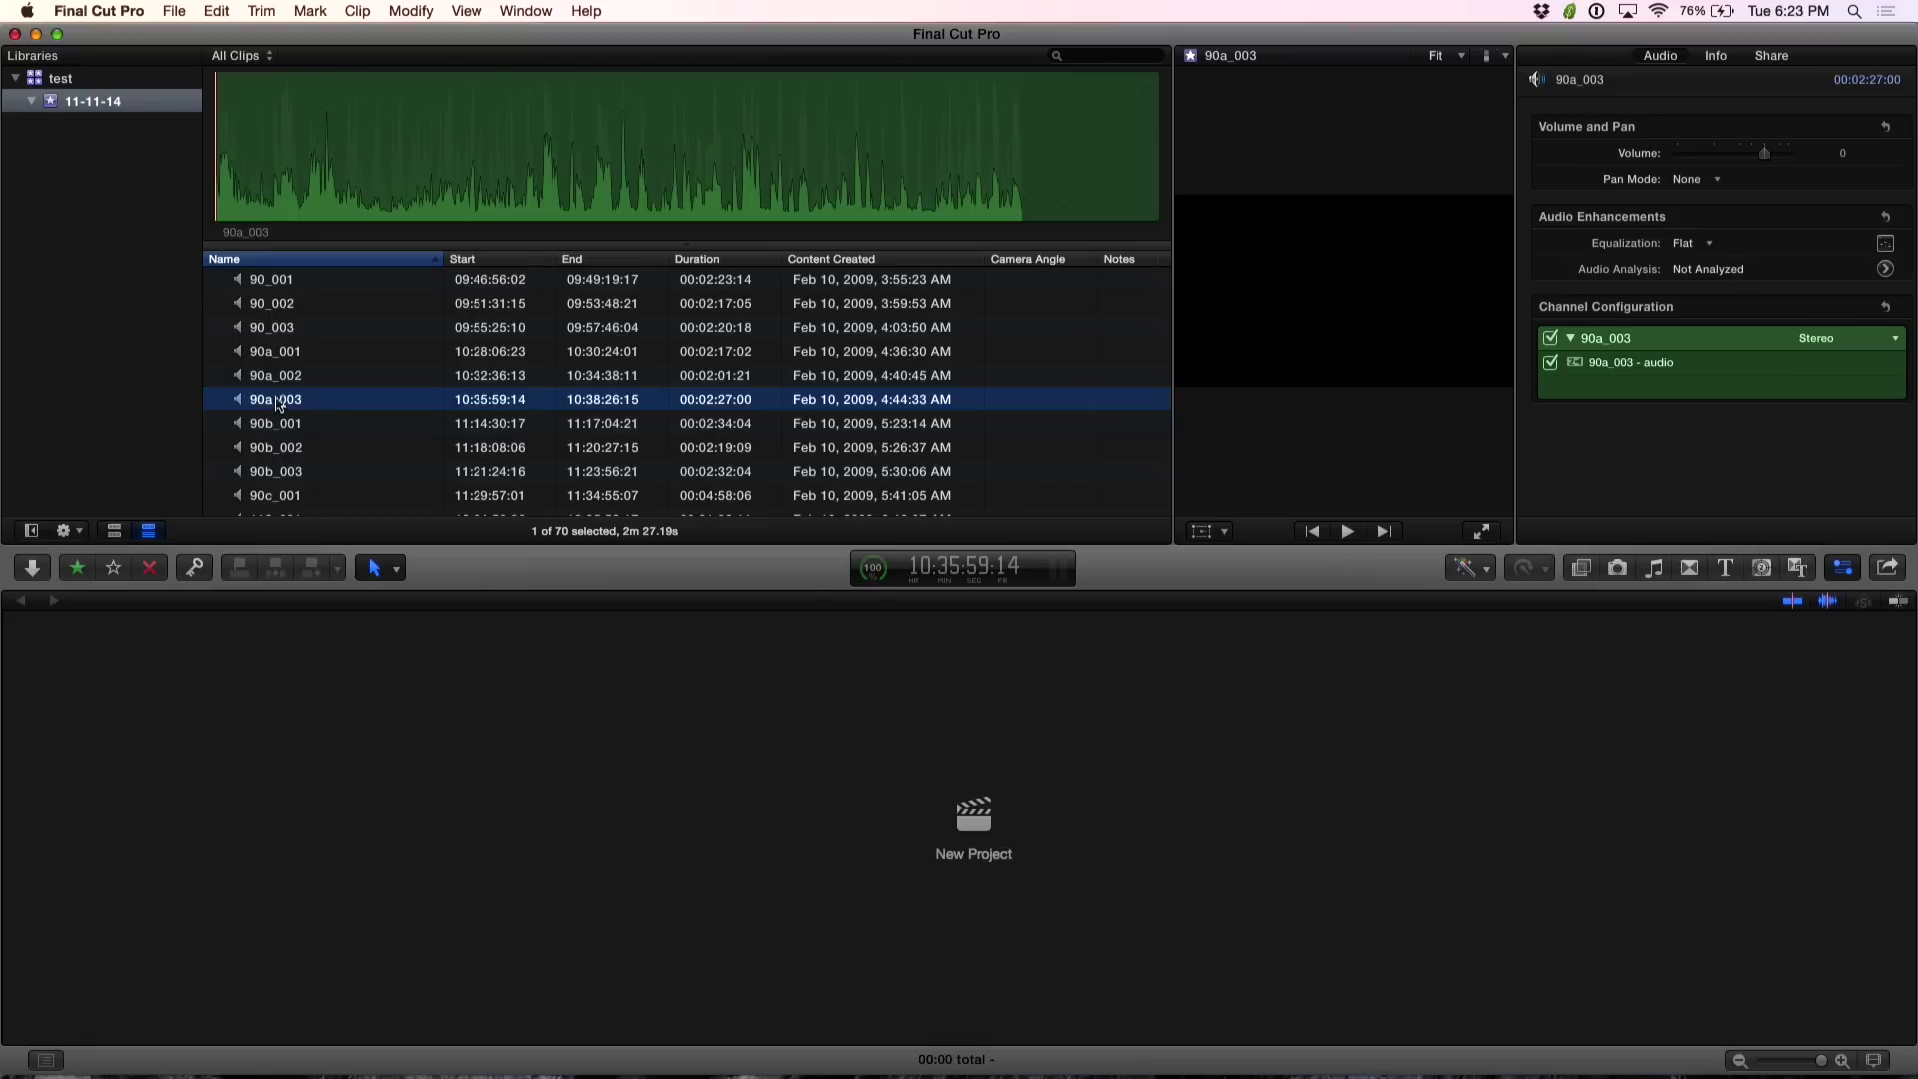
scroll(278, 401, "down", 5)
scroll(278, 402, "down", 3)
scroll(278, 402, "down", 2)
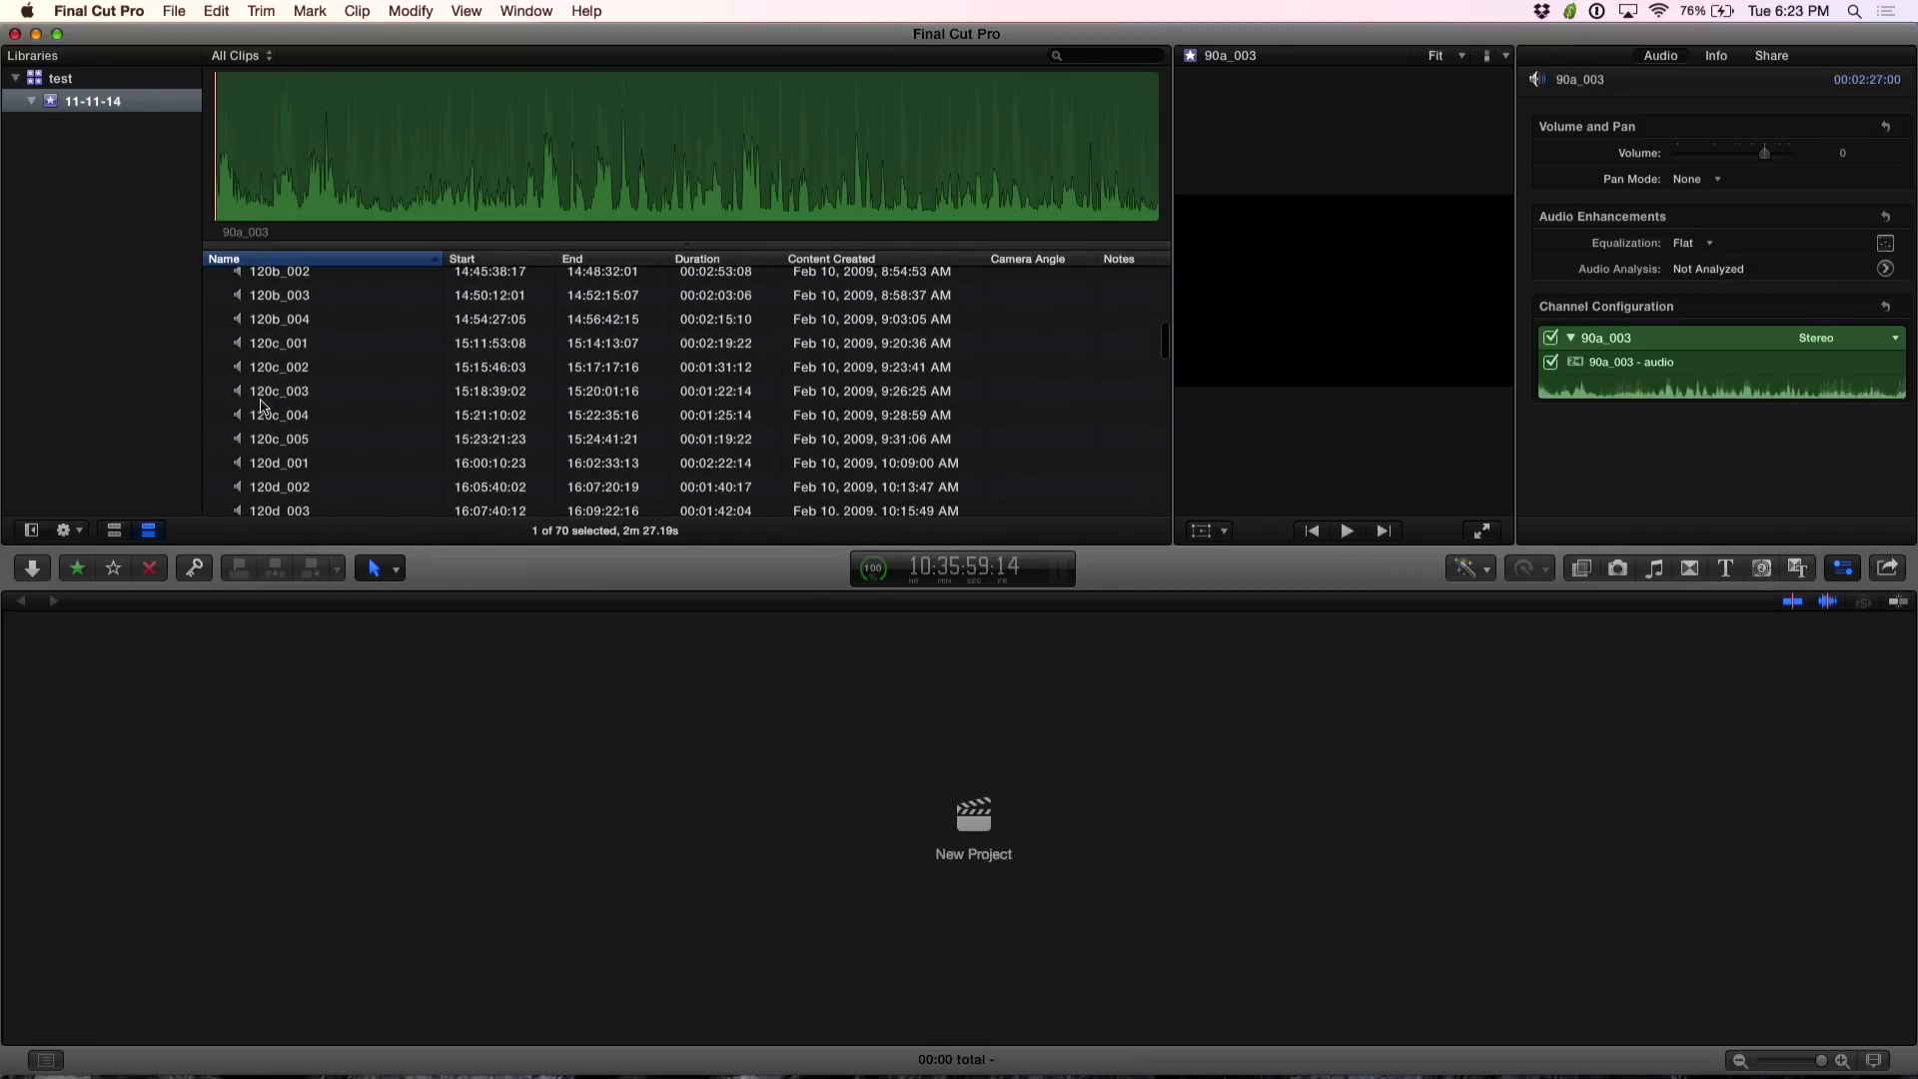
- Select clip 120c_003 to view its Four Mono channel configuration in the Audio inspector
left_click(260, 393)
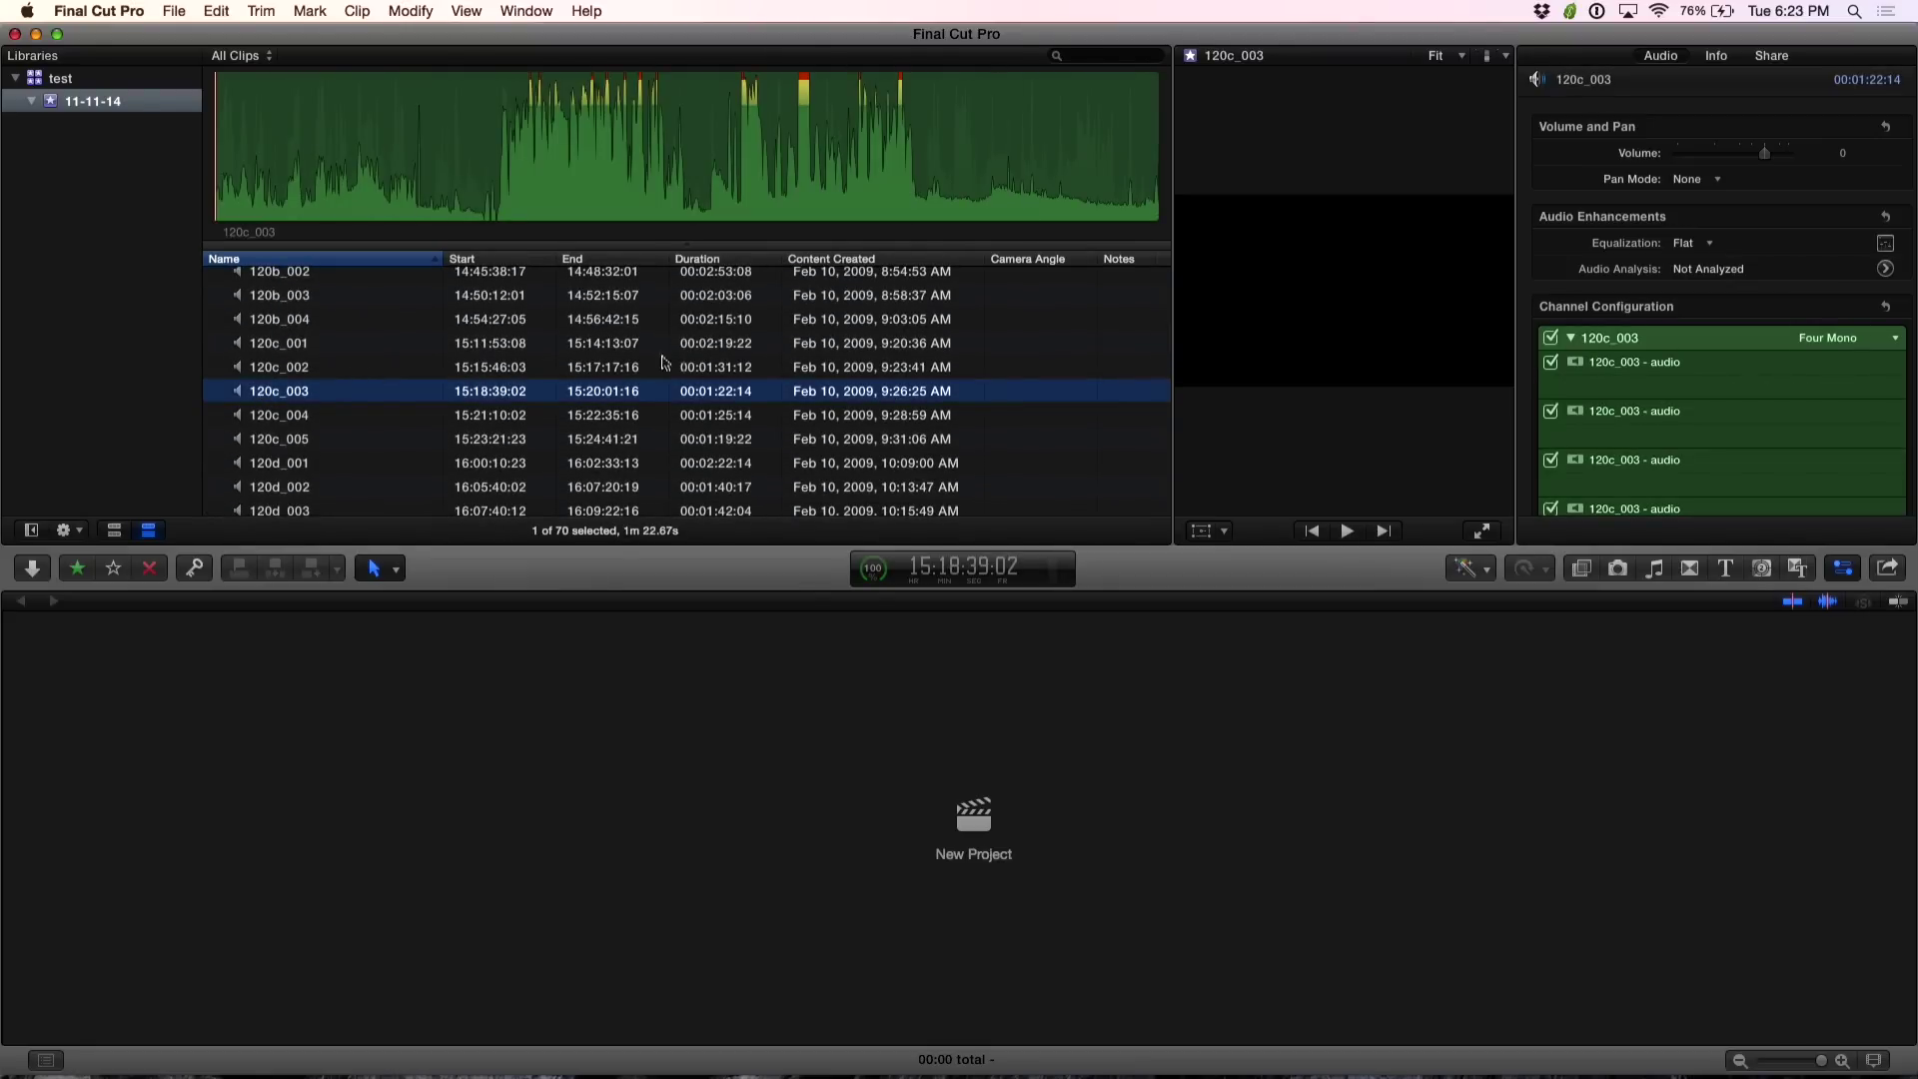
scroll(297, 398, "down", 5)
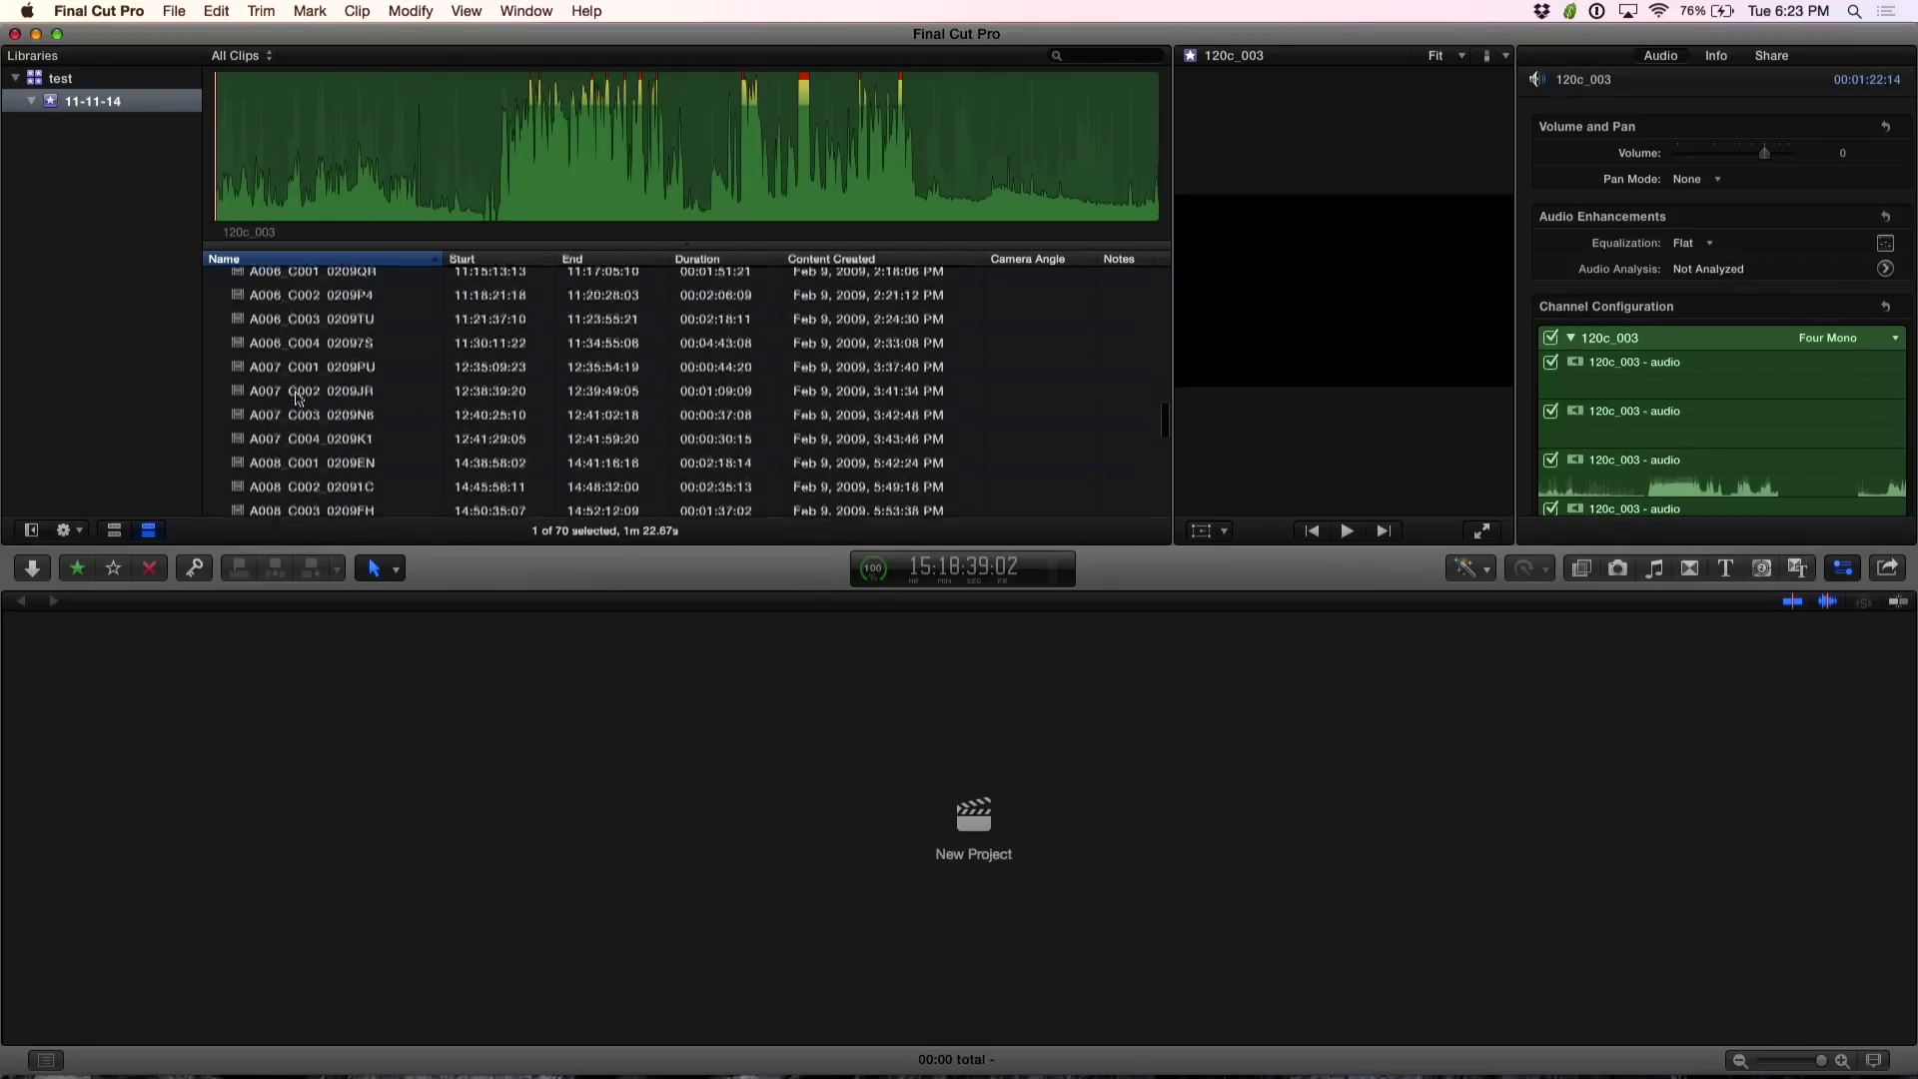
scroll(296, 397, "down", 5)
scroll(298, 398, "down", 5)
scroll(296, 396, "down", 5)
scroll(297, 397, "up", 5)
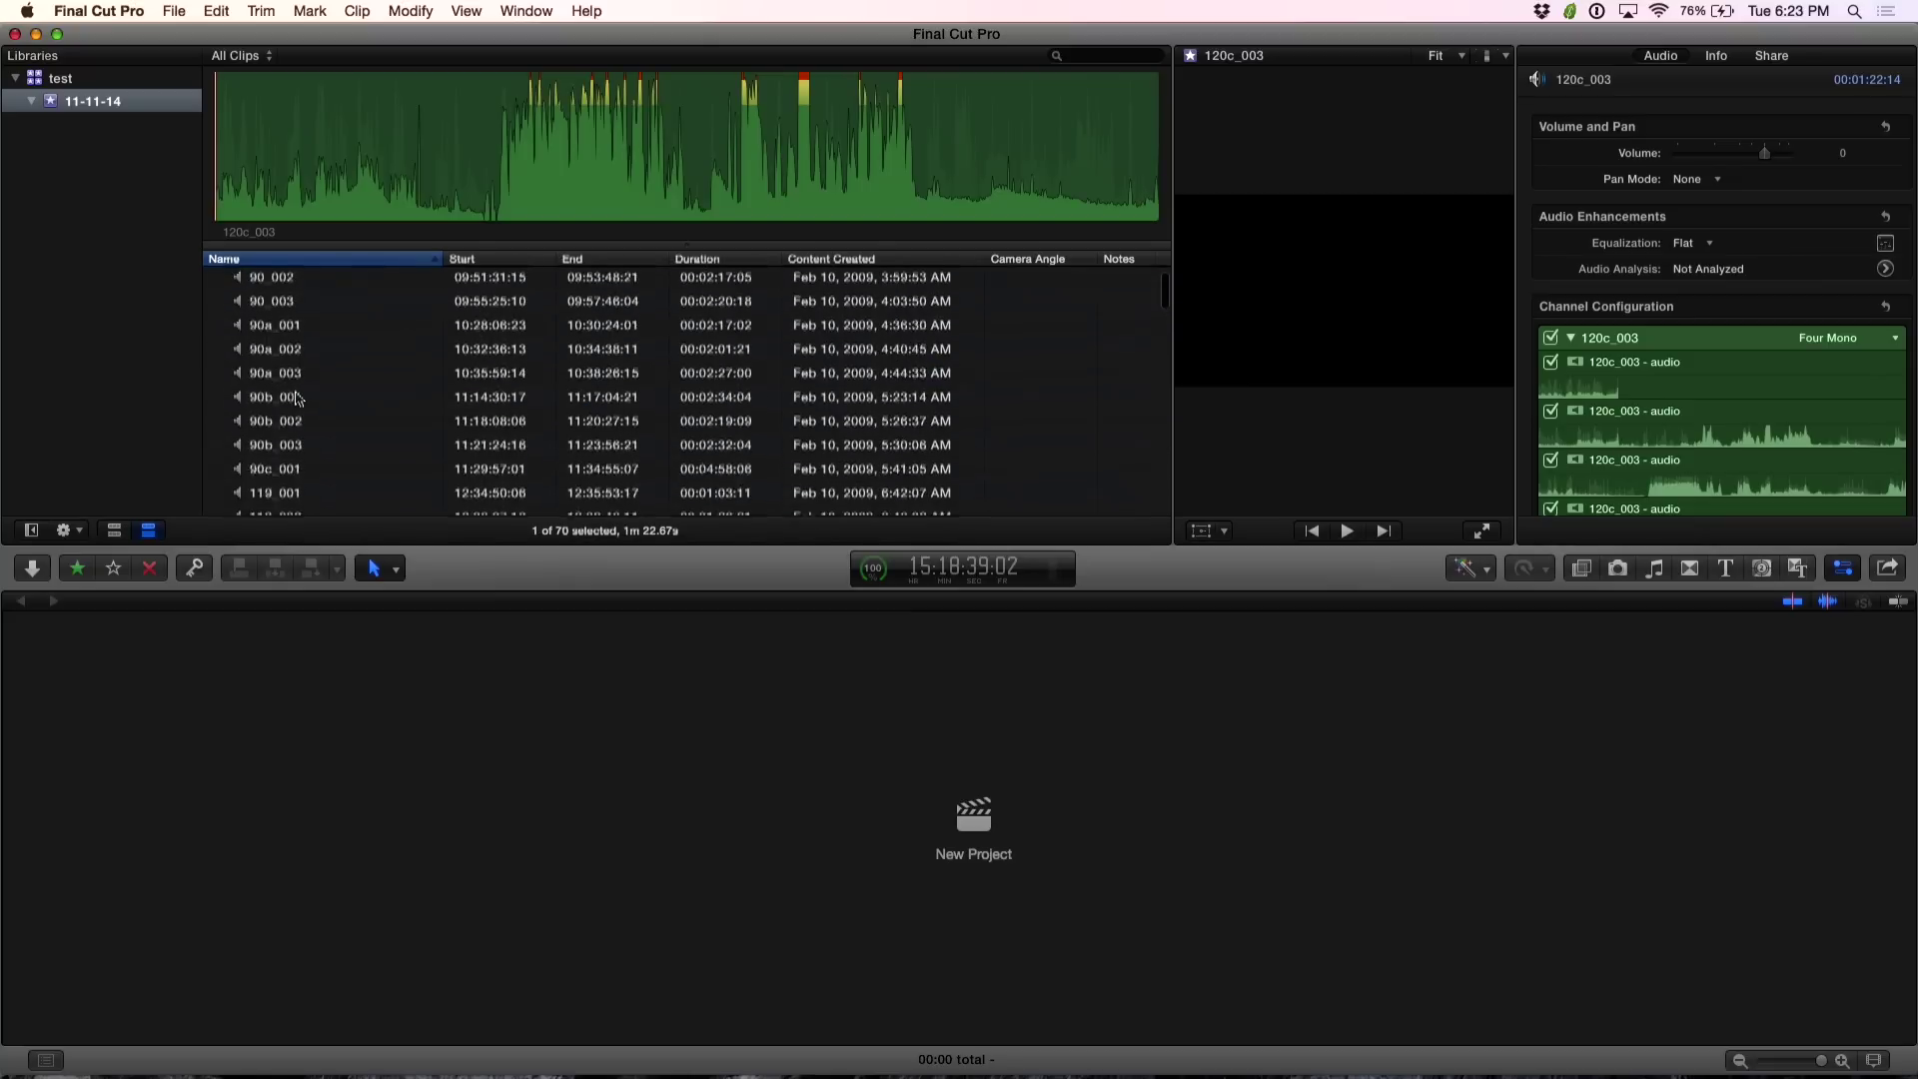
scroll(297, 397, "up", 5)
scroll(297, 398, "up", 5)
scroll(297, 397, "up", 5)
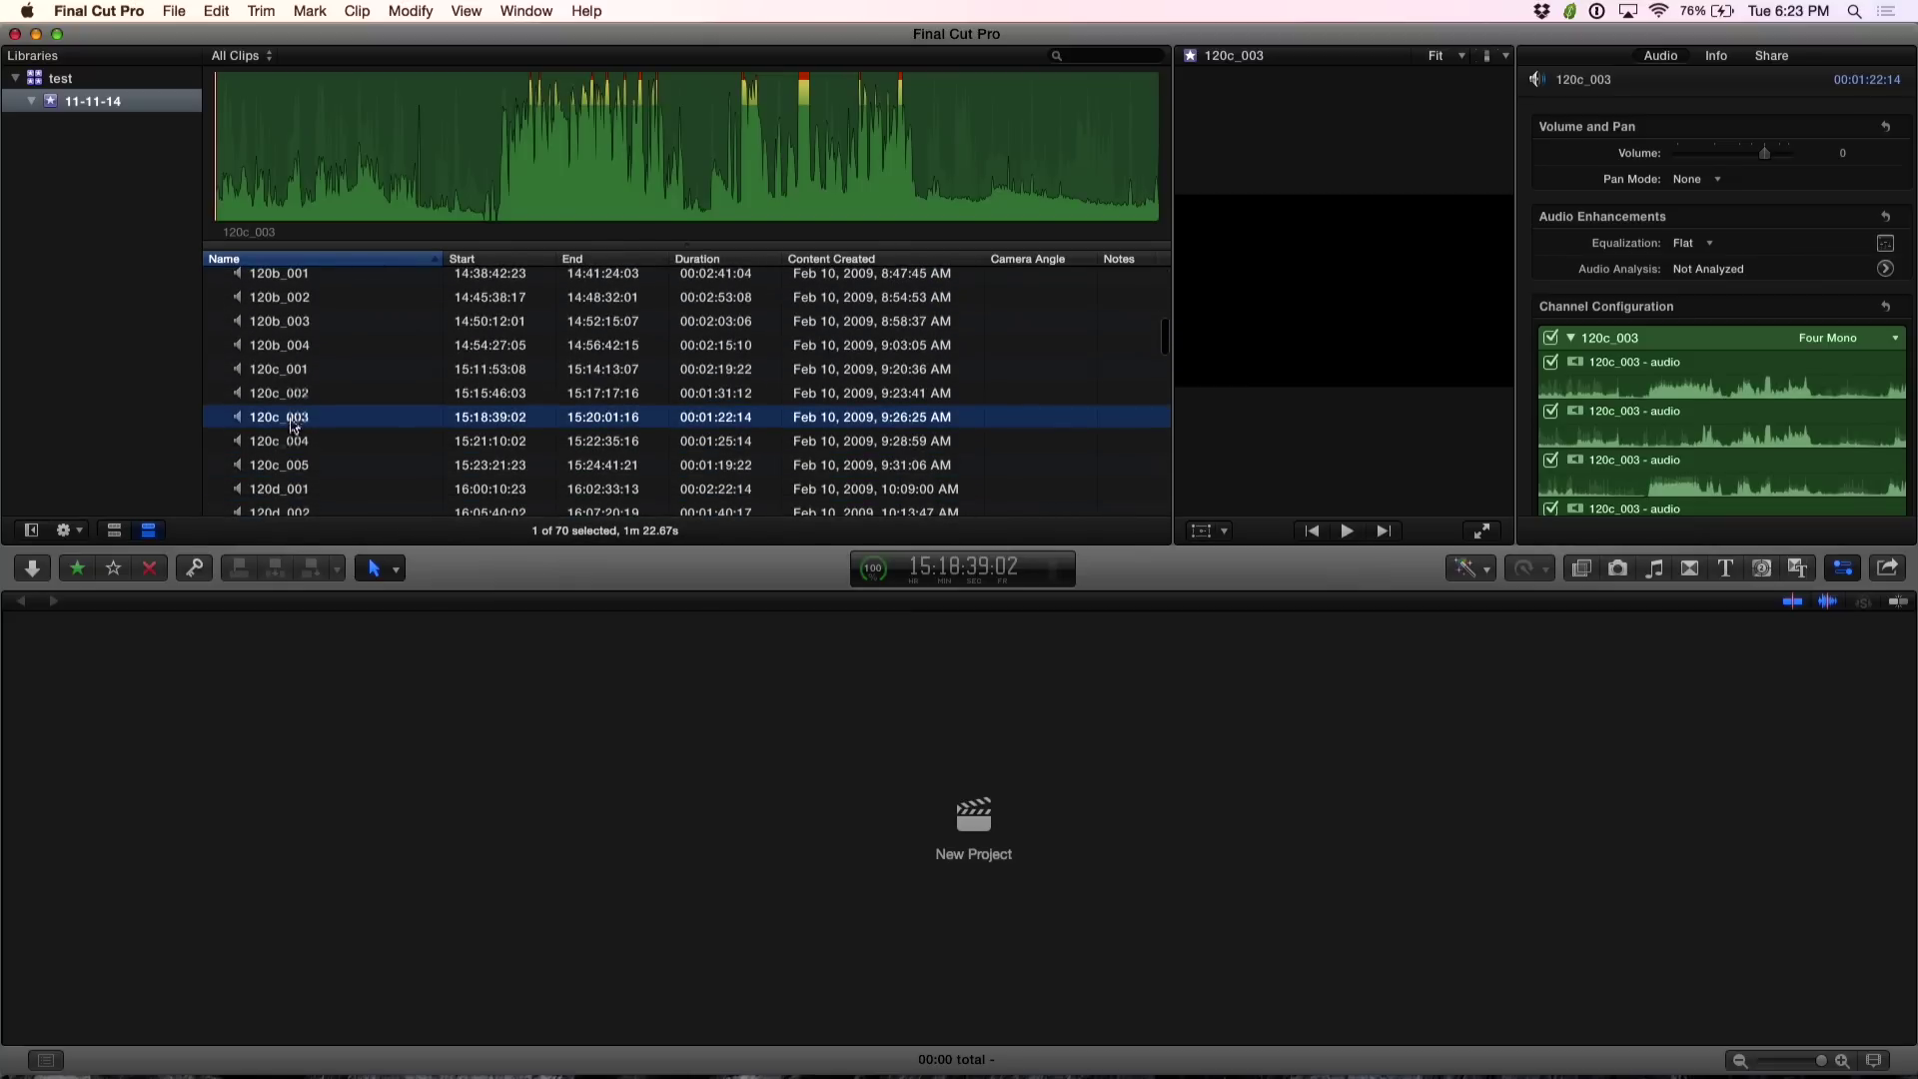
scroll(1679, 417, "down", 3)
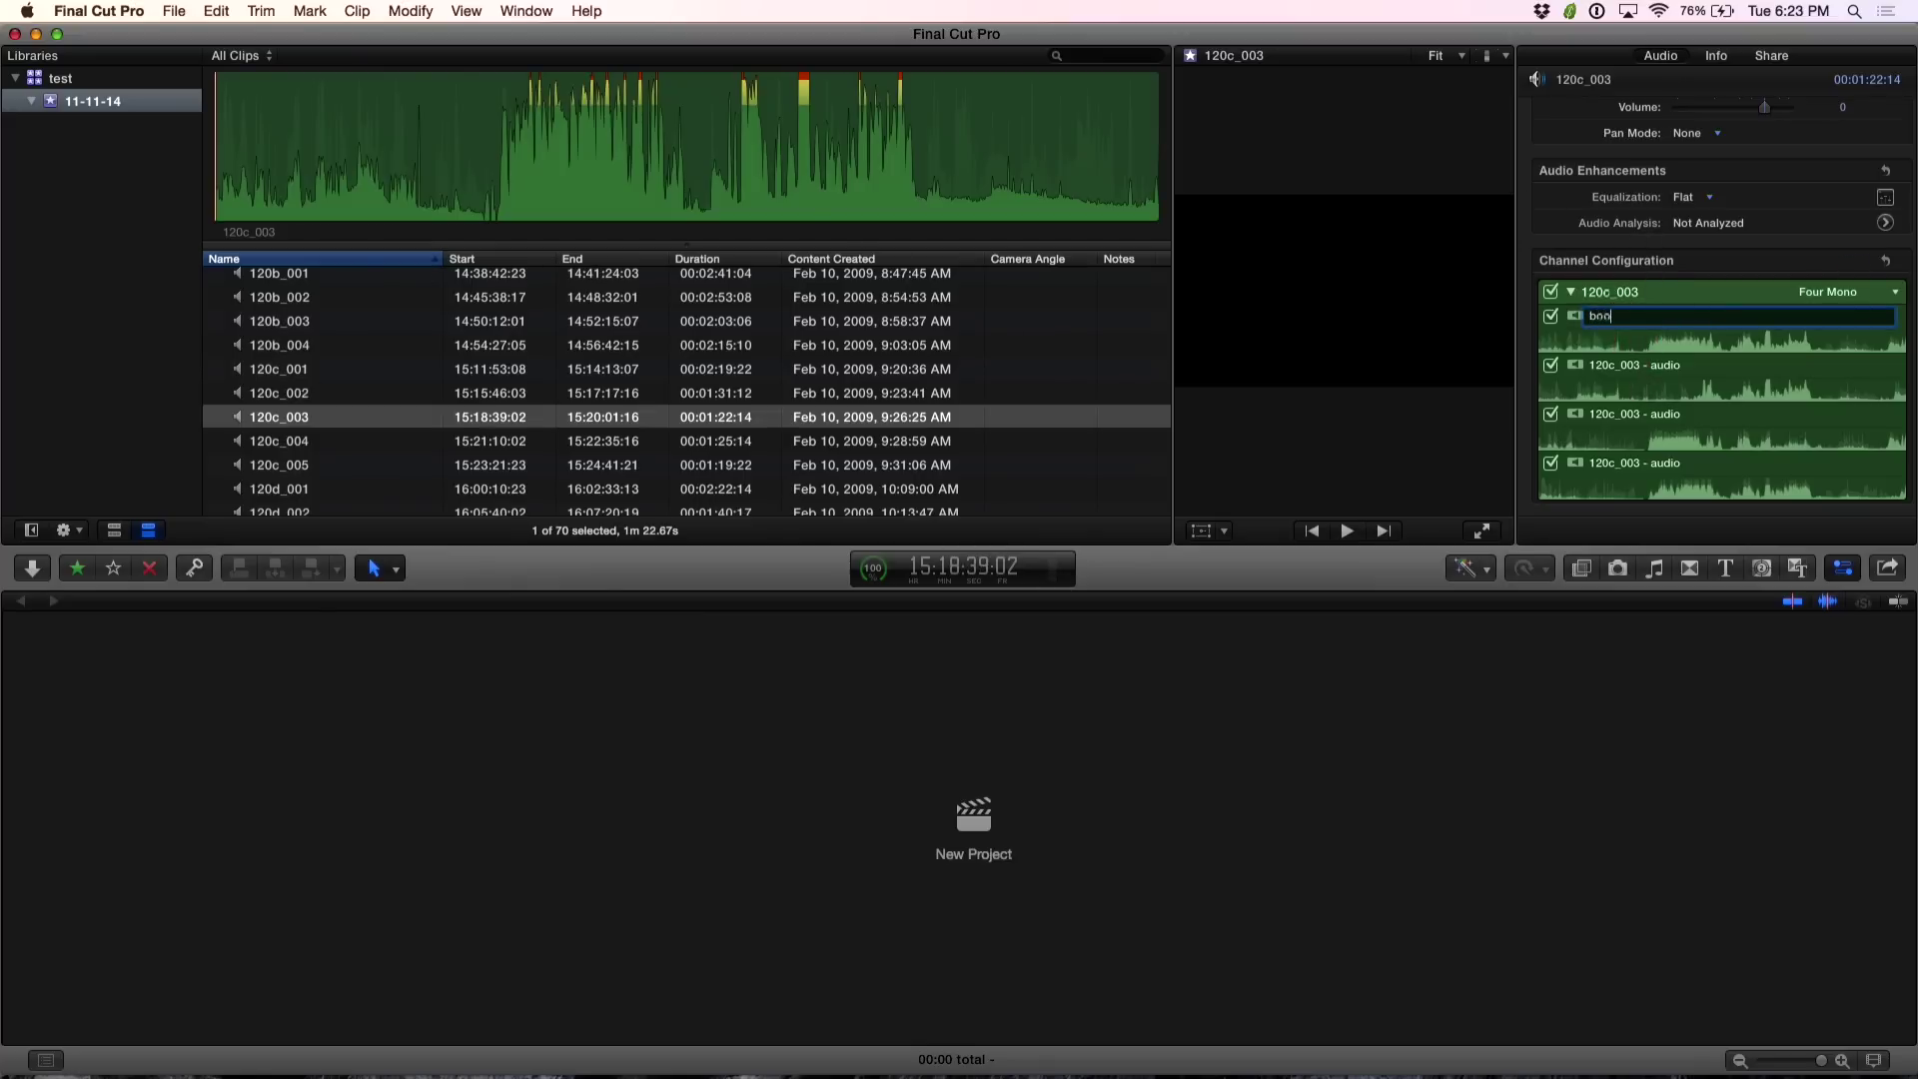
- Name channel 1 'boom' and channel 2 'Lav' in 120c_003's Channel Configuration
key("Escape")
key("Return")
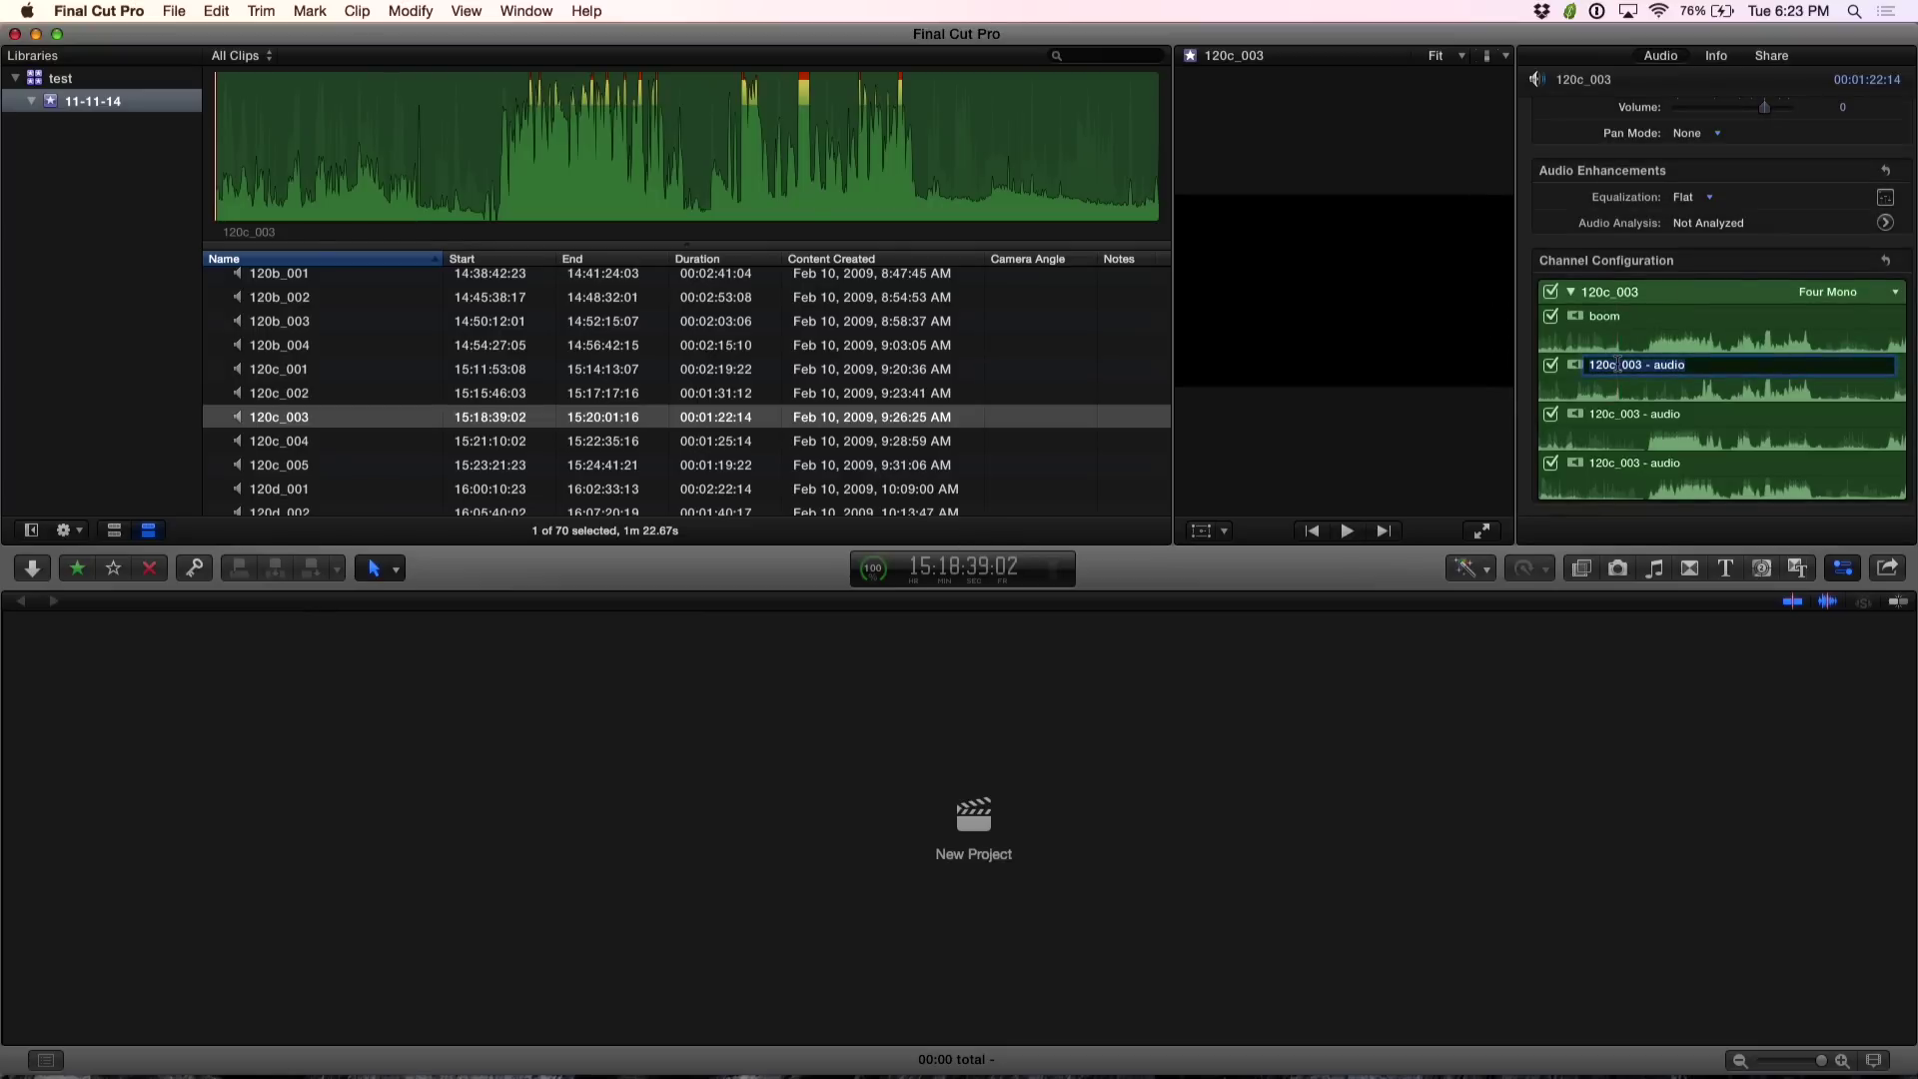
type("Lav")
key("Return")
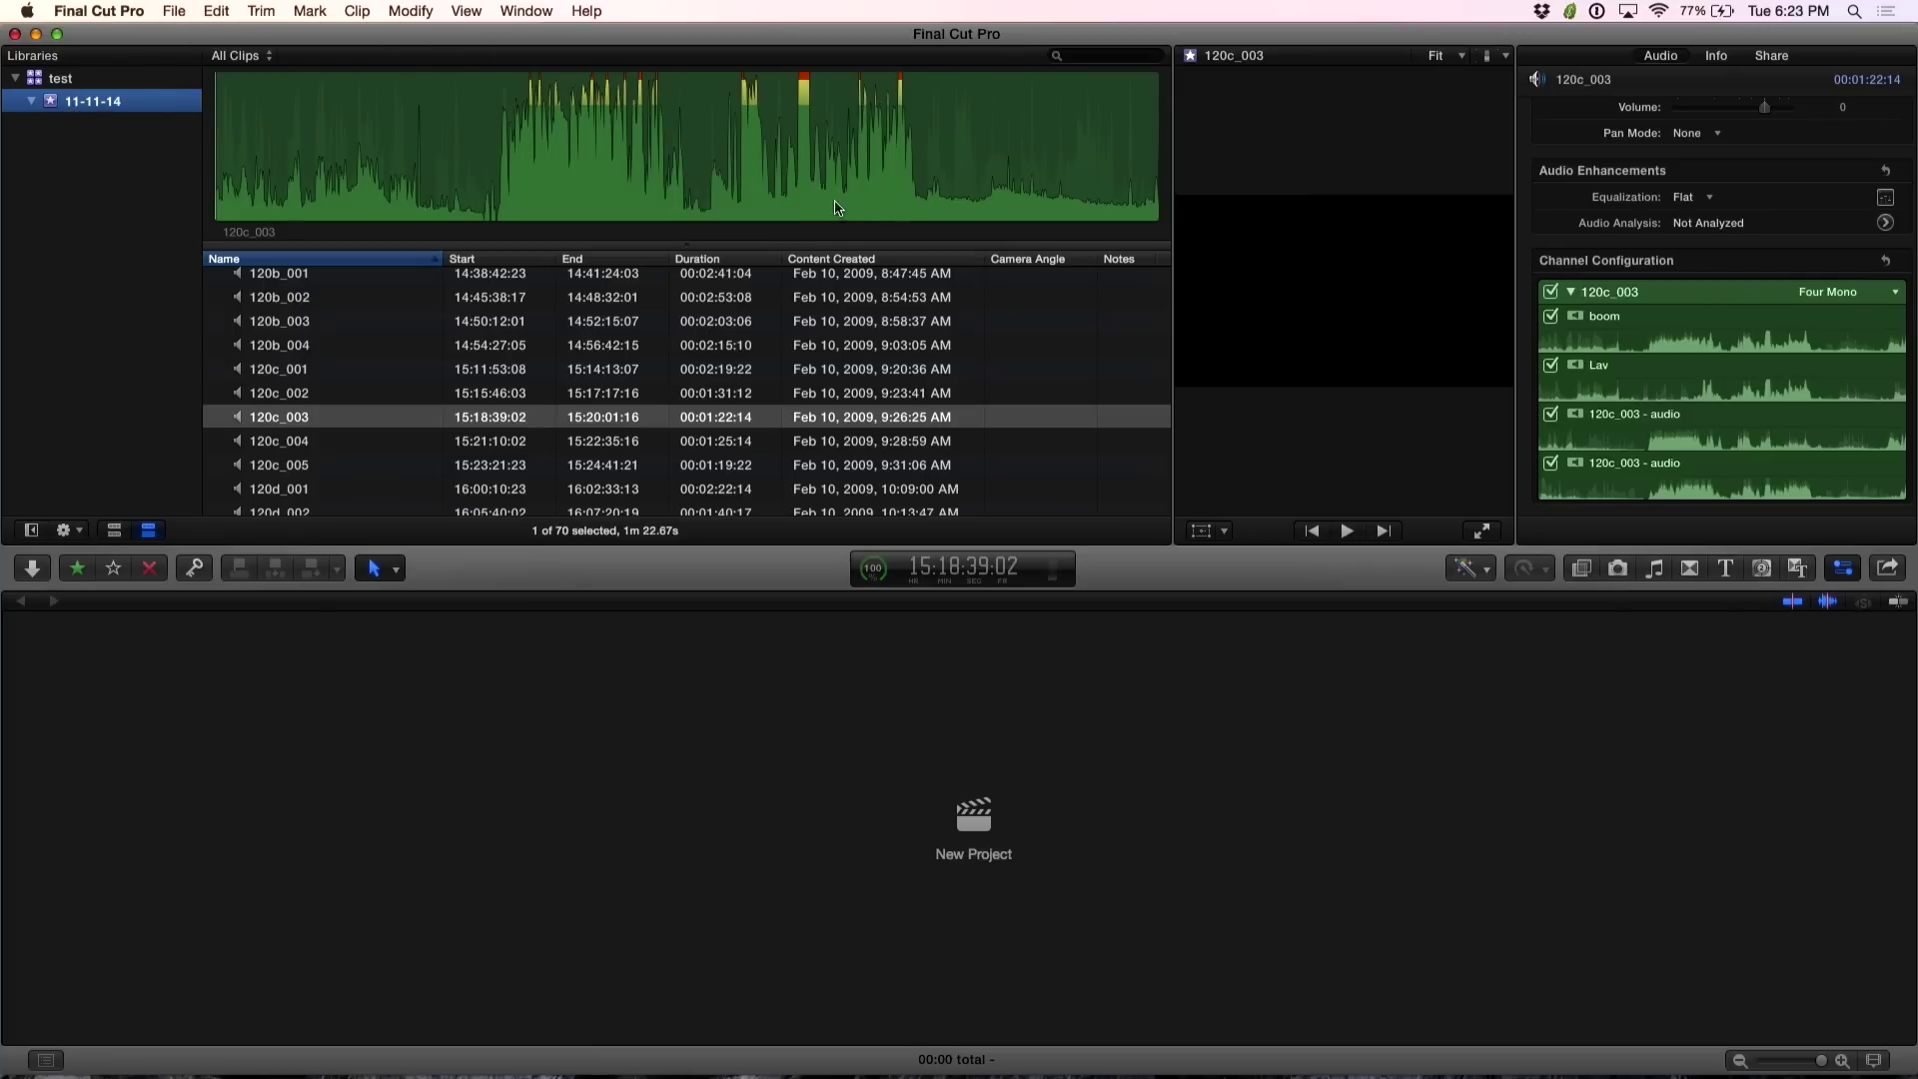
left_click(1663, 420)
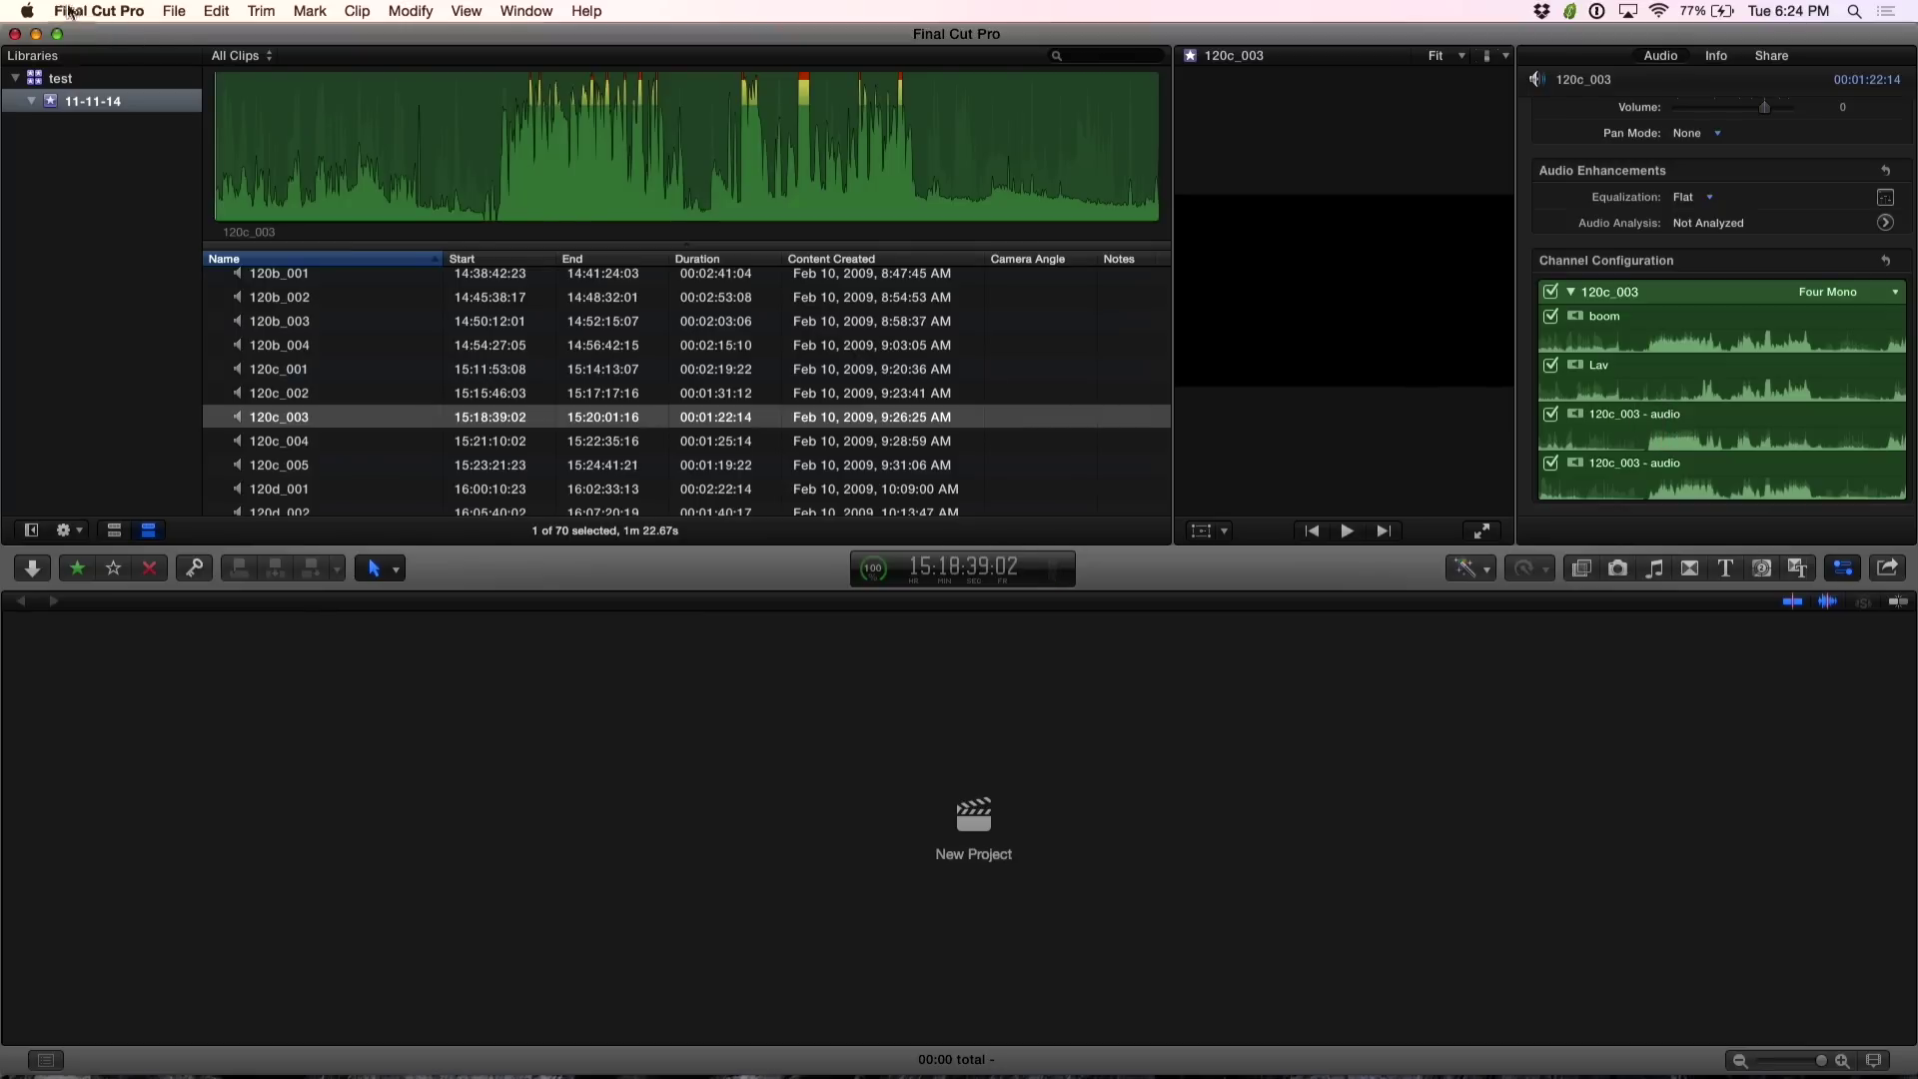
- Save the 11-11-14 event with File > Export XML into the Test folder
left_click(167, 14)
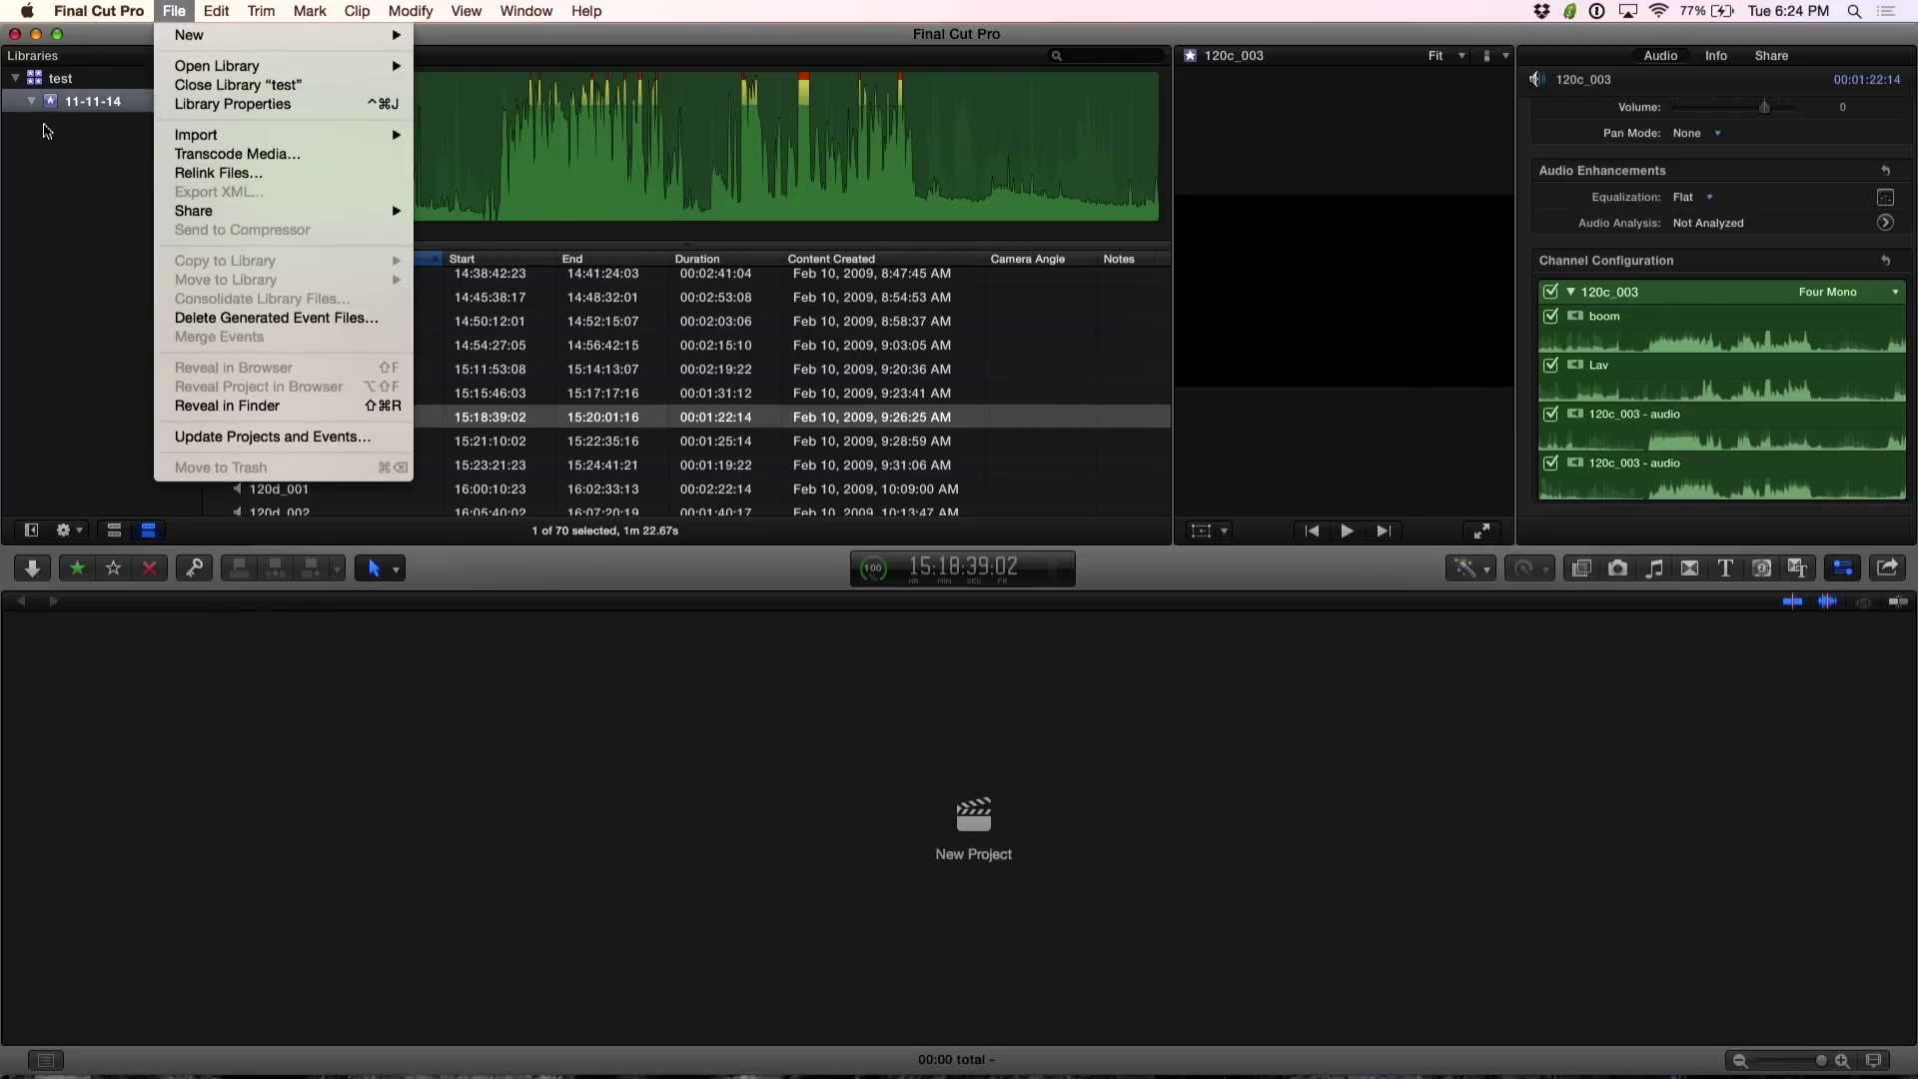
left_click(55, 102)
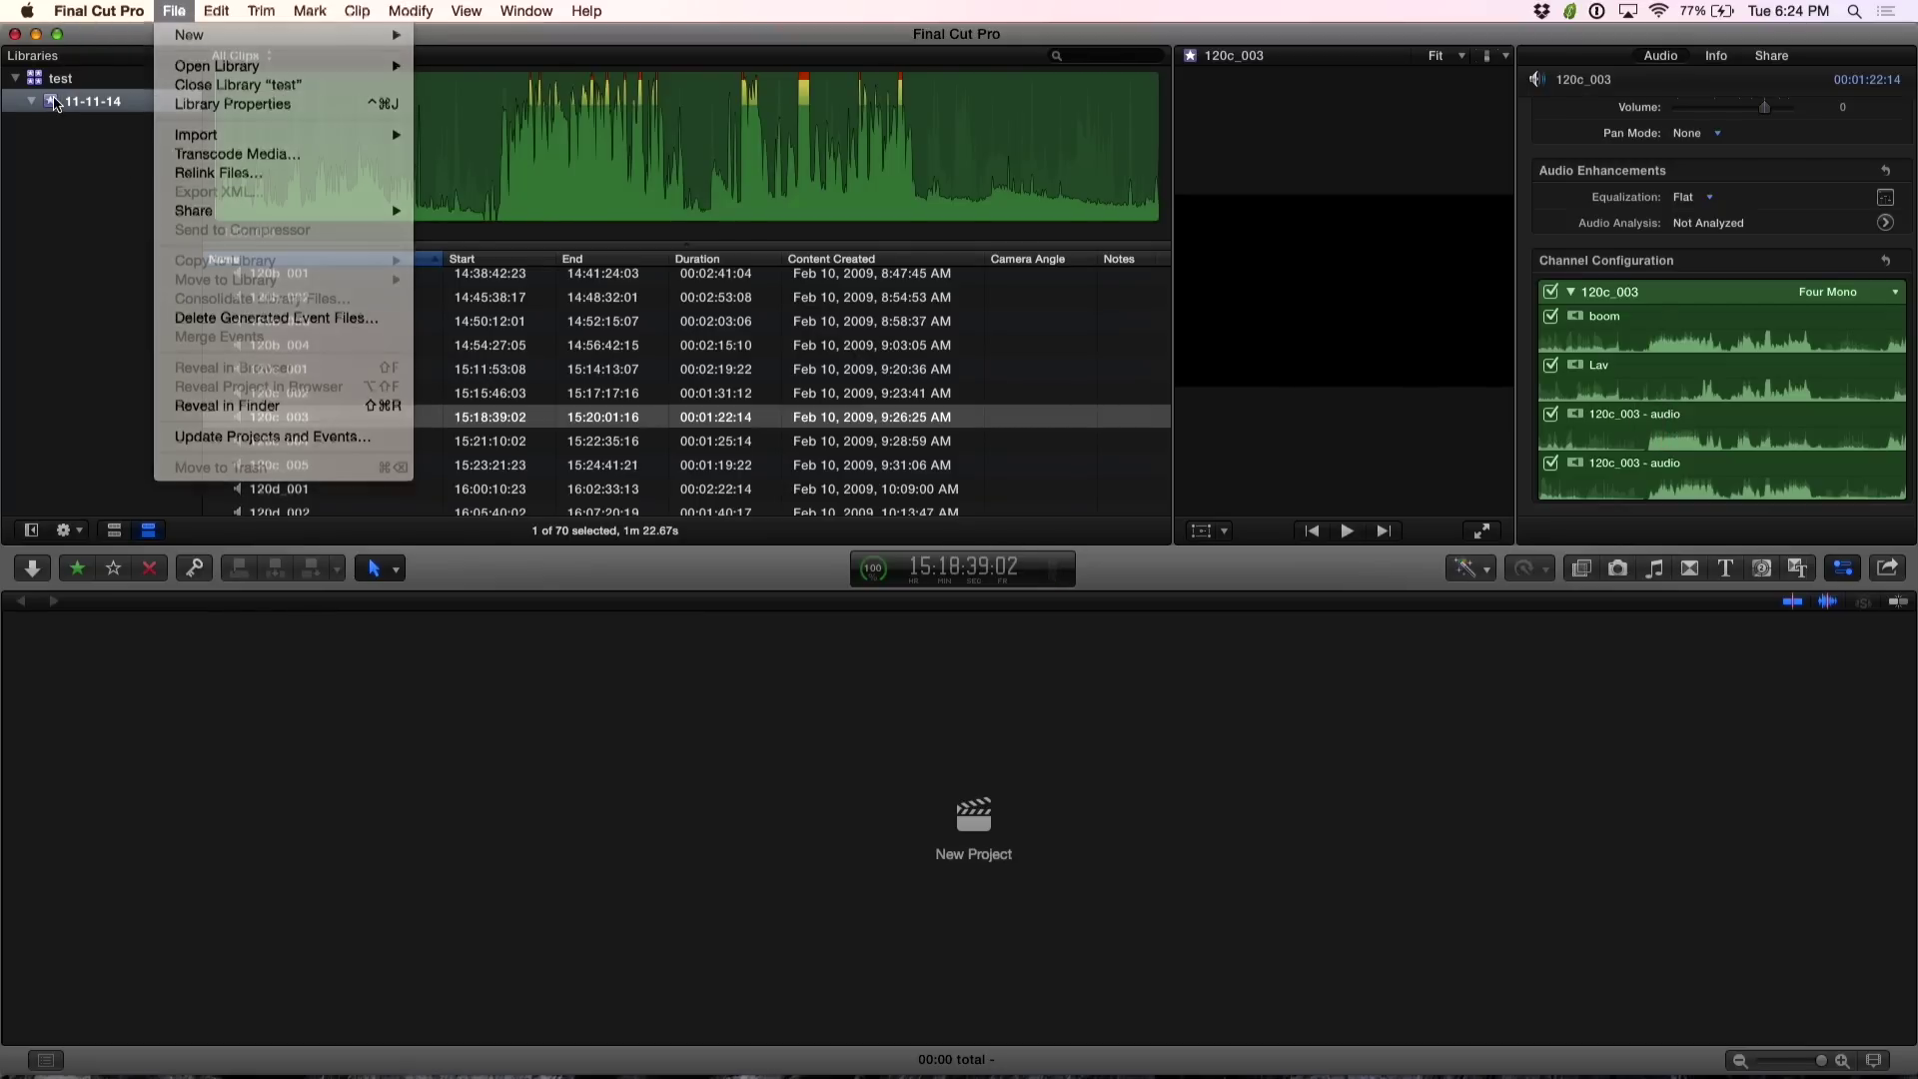
left_click(176, 13)
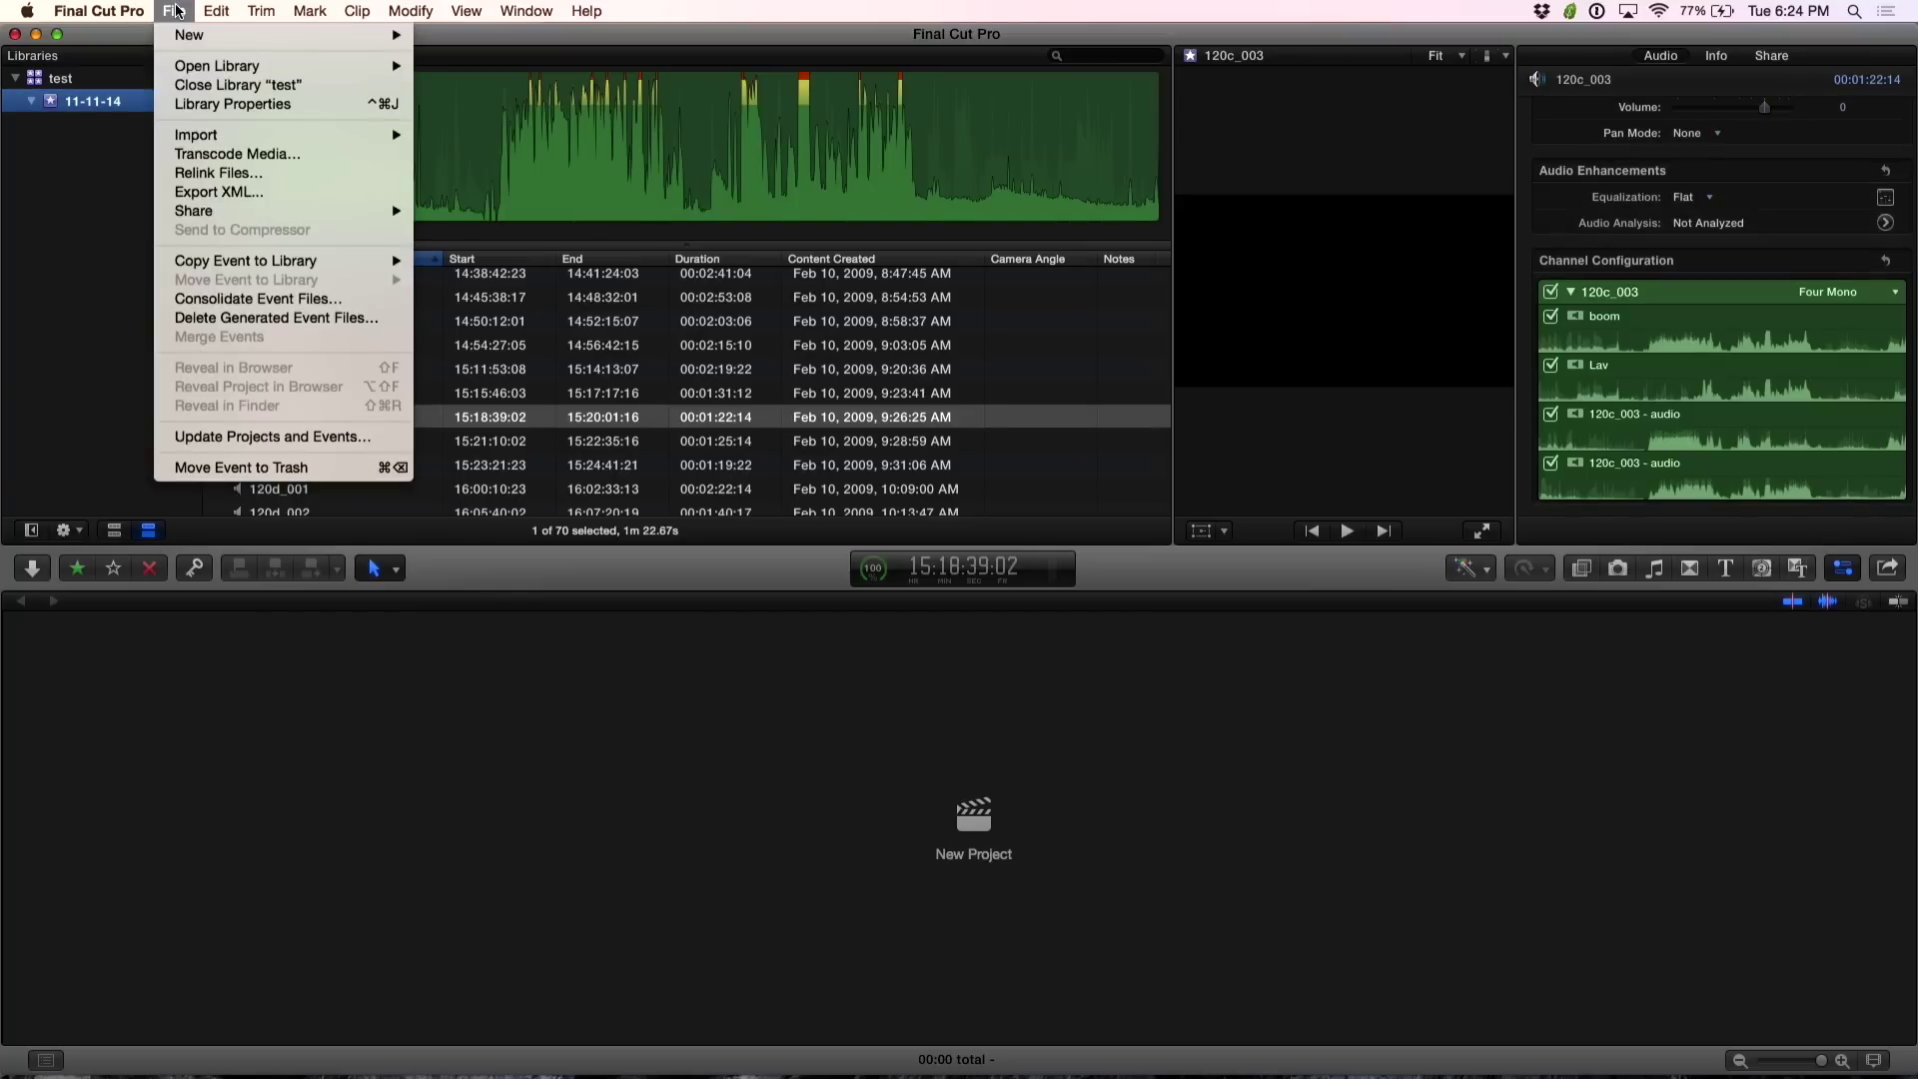
left_click(198, 194)
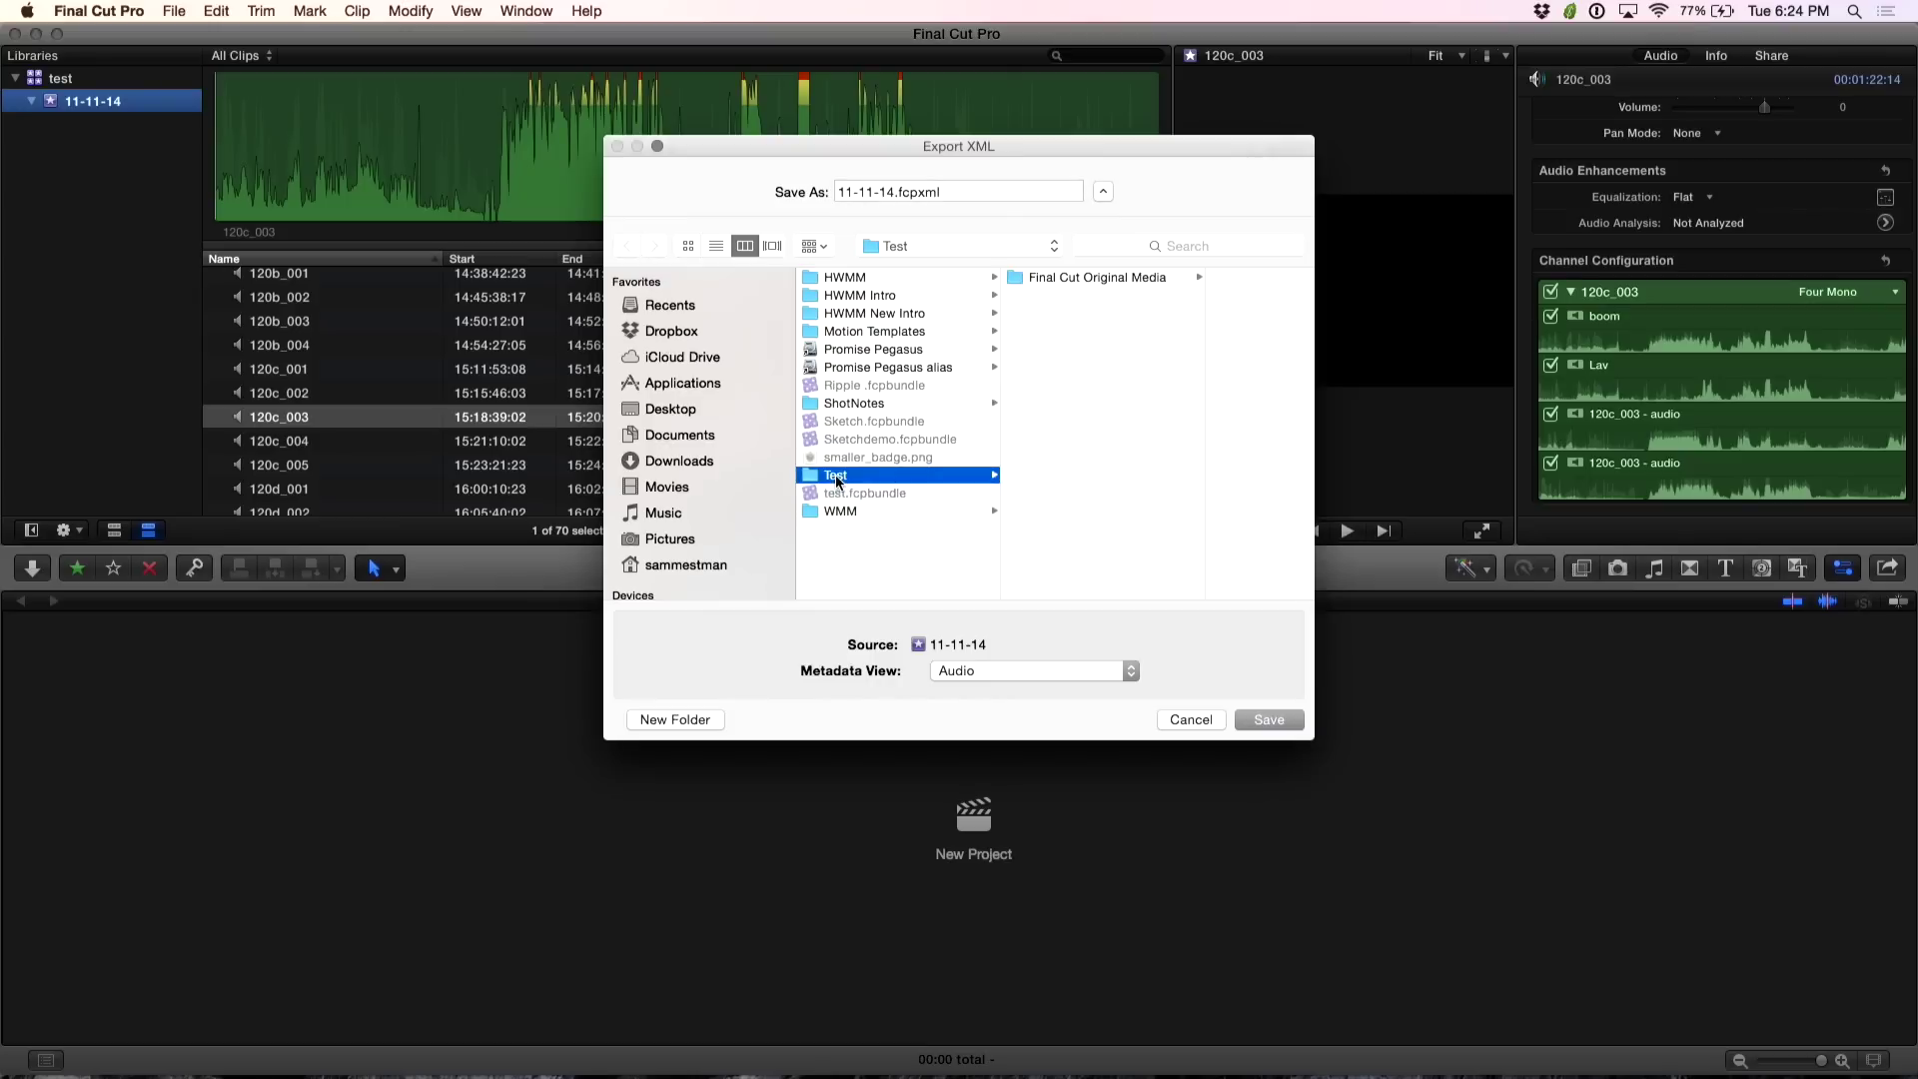
left_click(1270, 720)
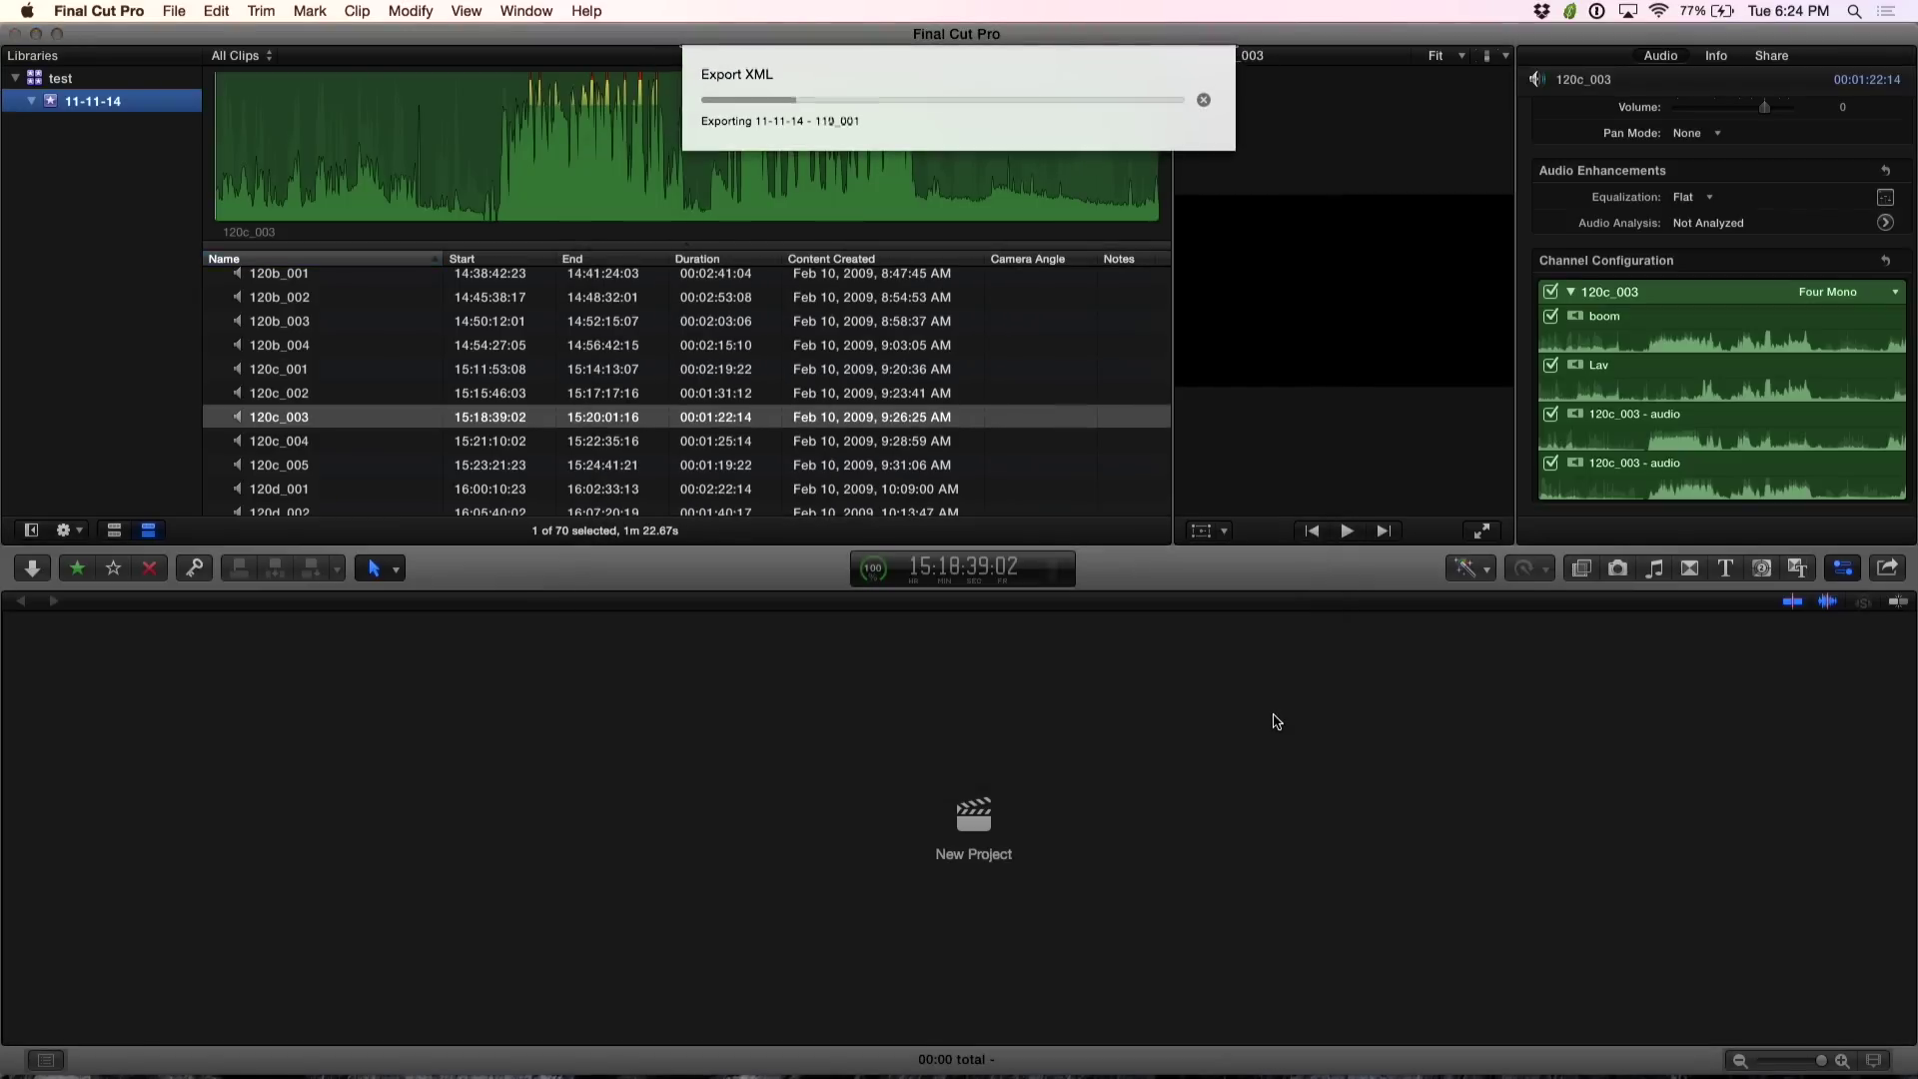
- Launch Sync-N-Link X and load 11-11-14.fcpxml
key("super+space")
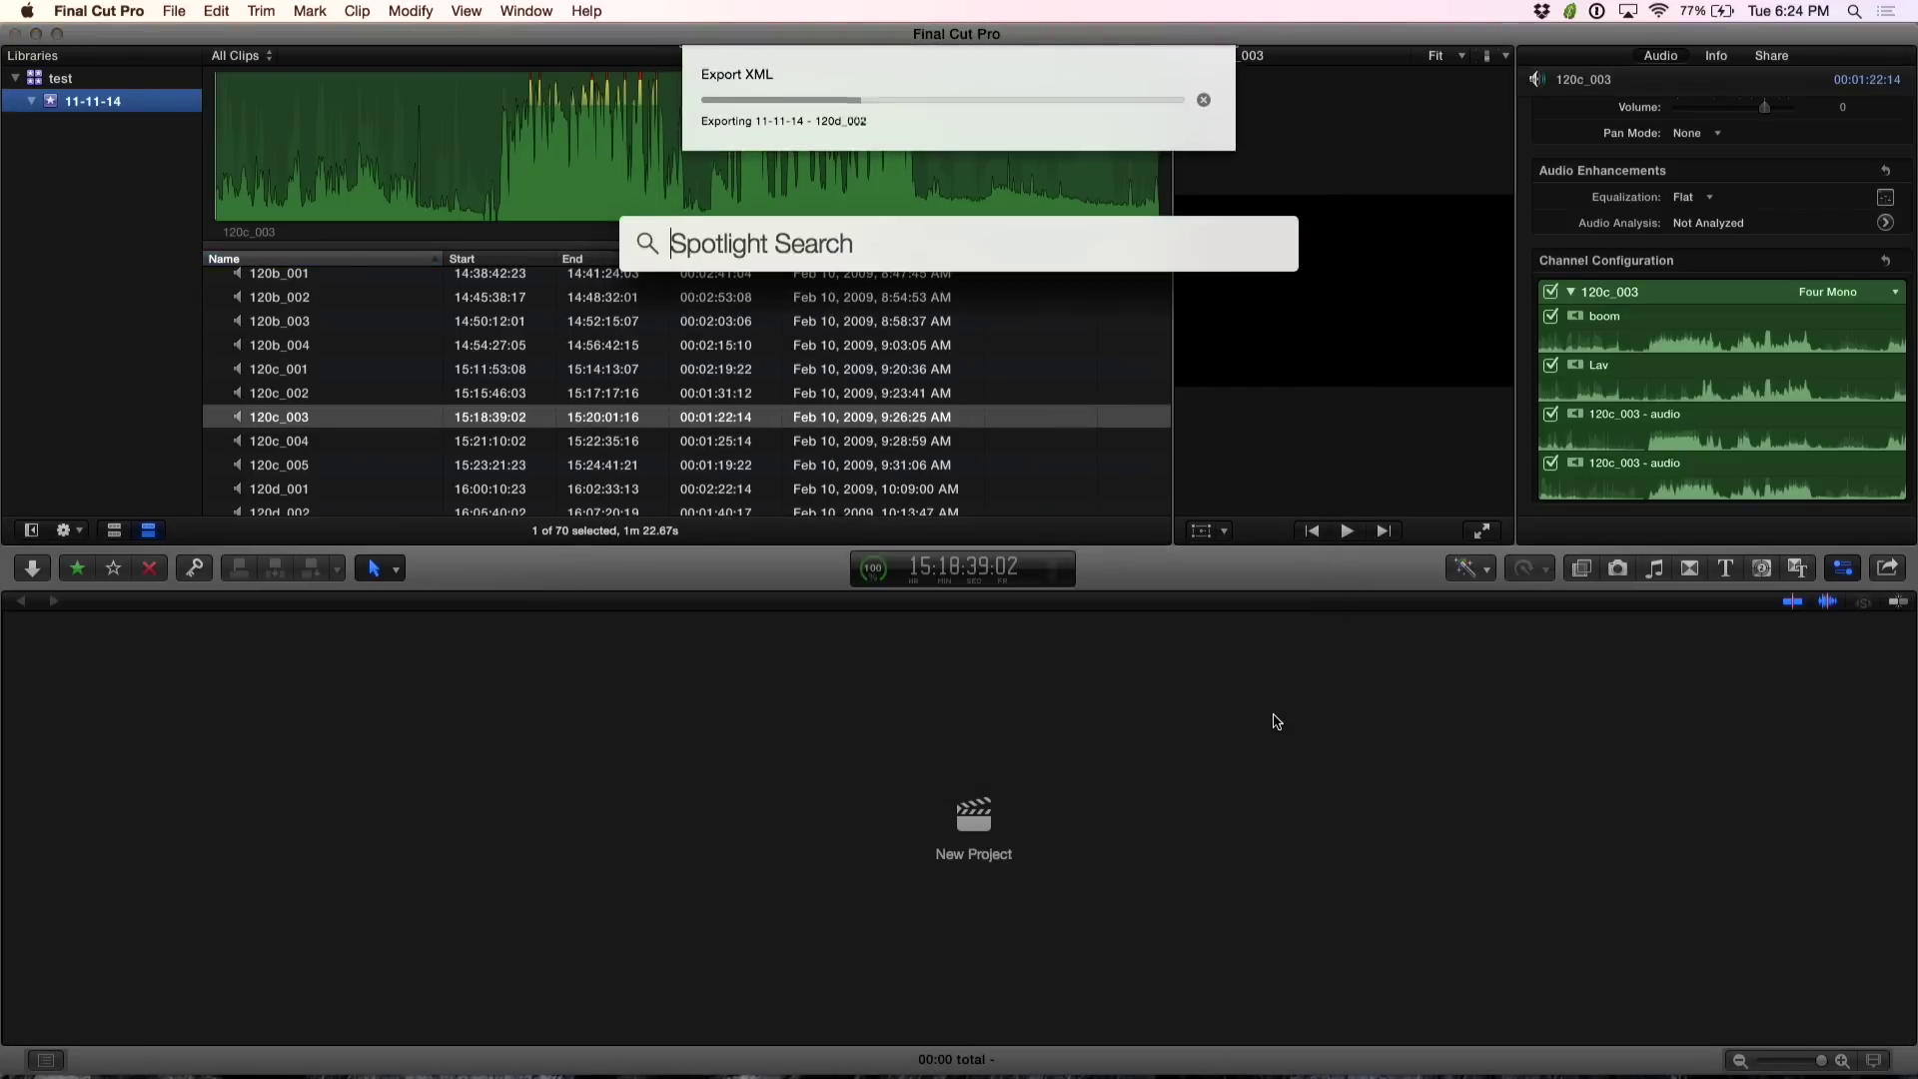
key("Return")
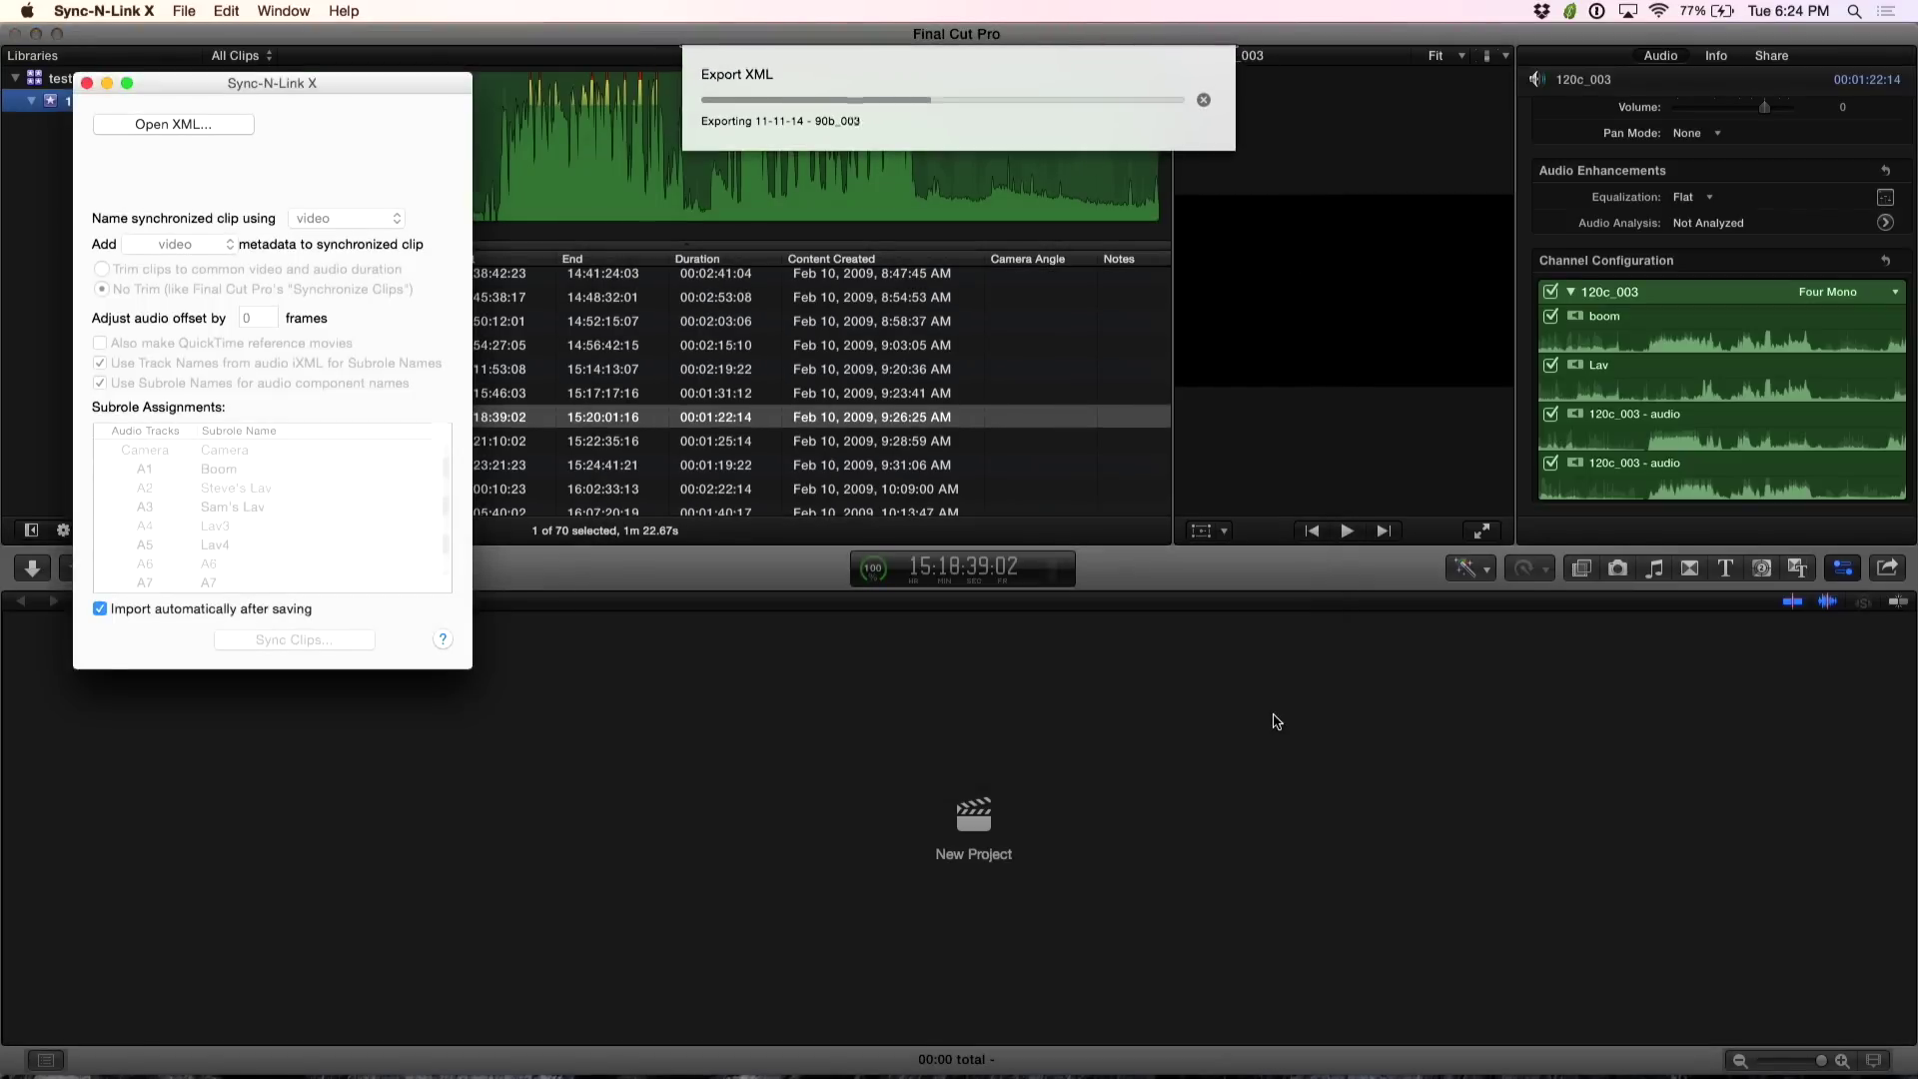
left_click(192, 124)
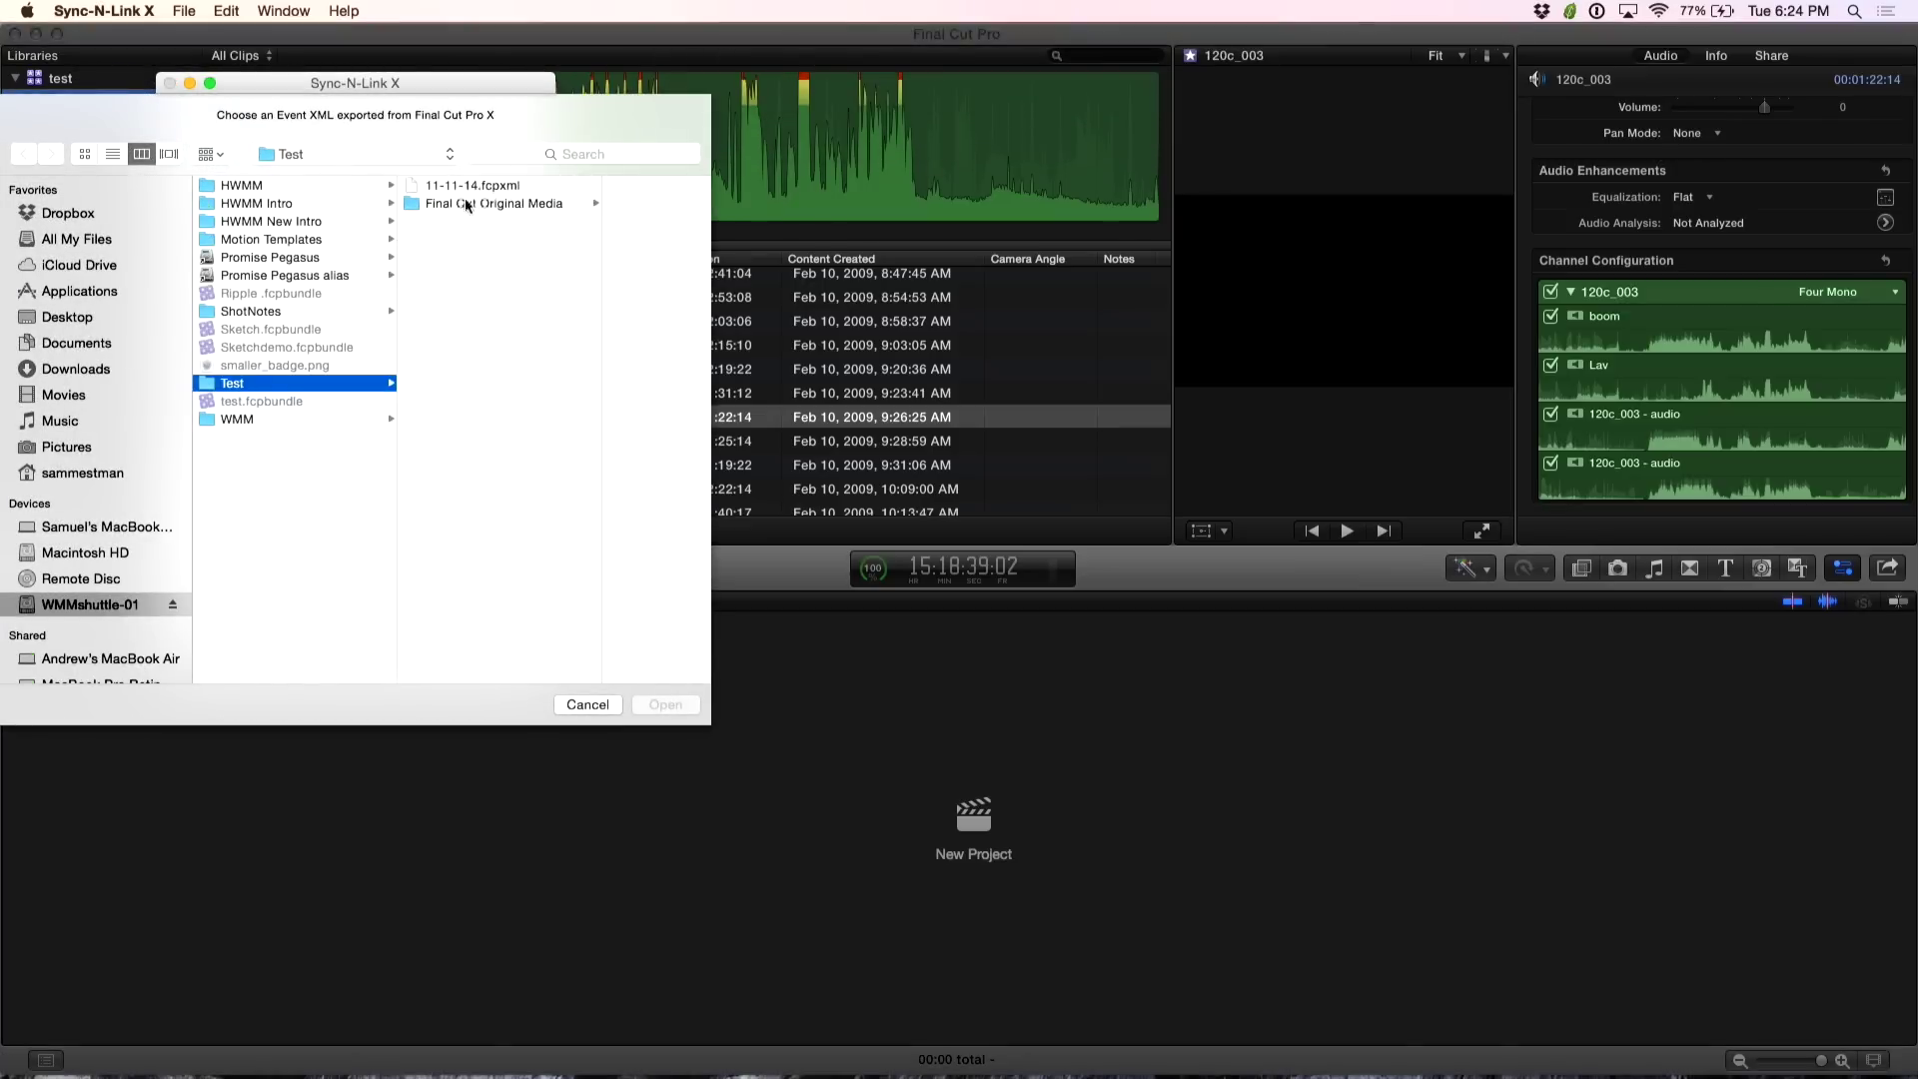
left_click(429, 186)
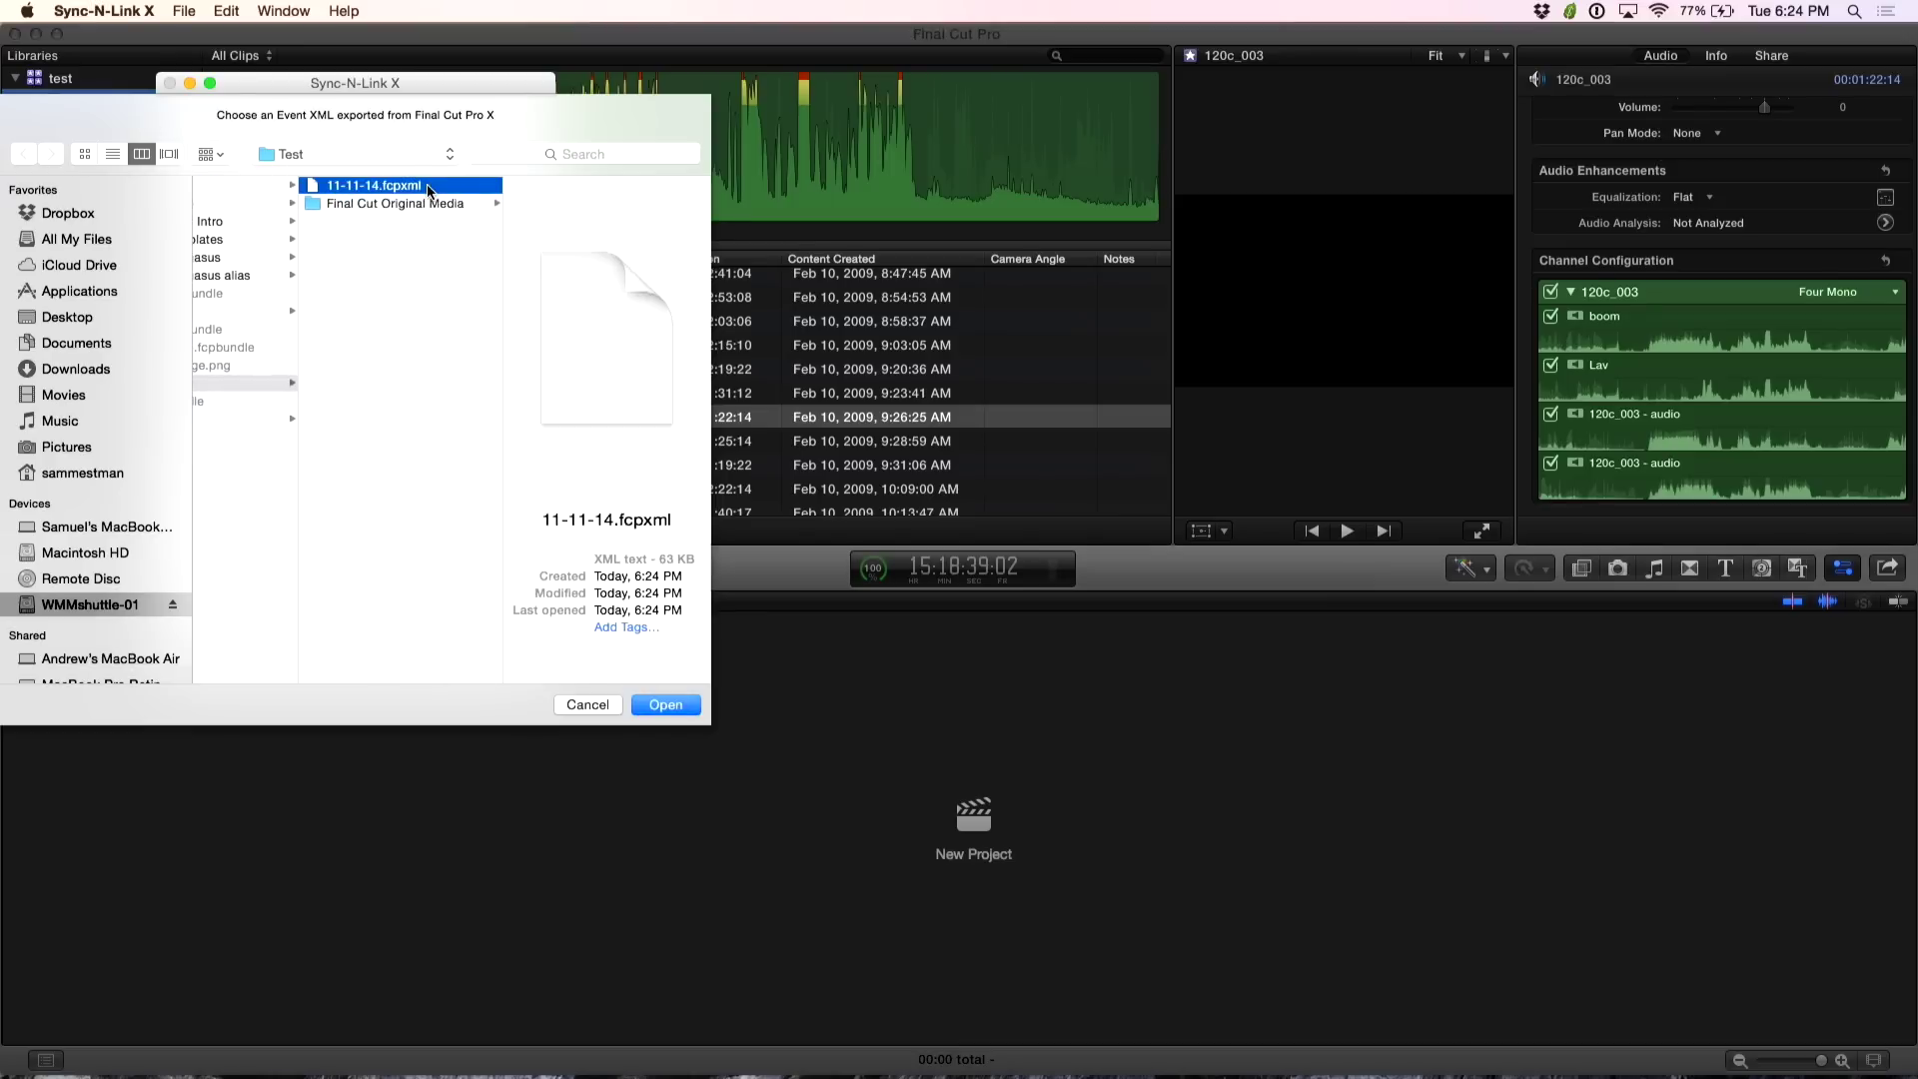
left_click(660, 705)
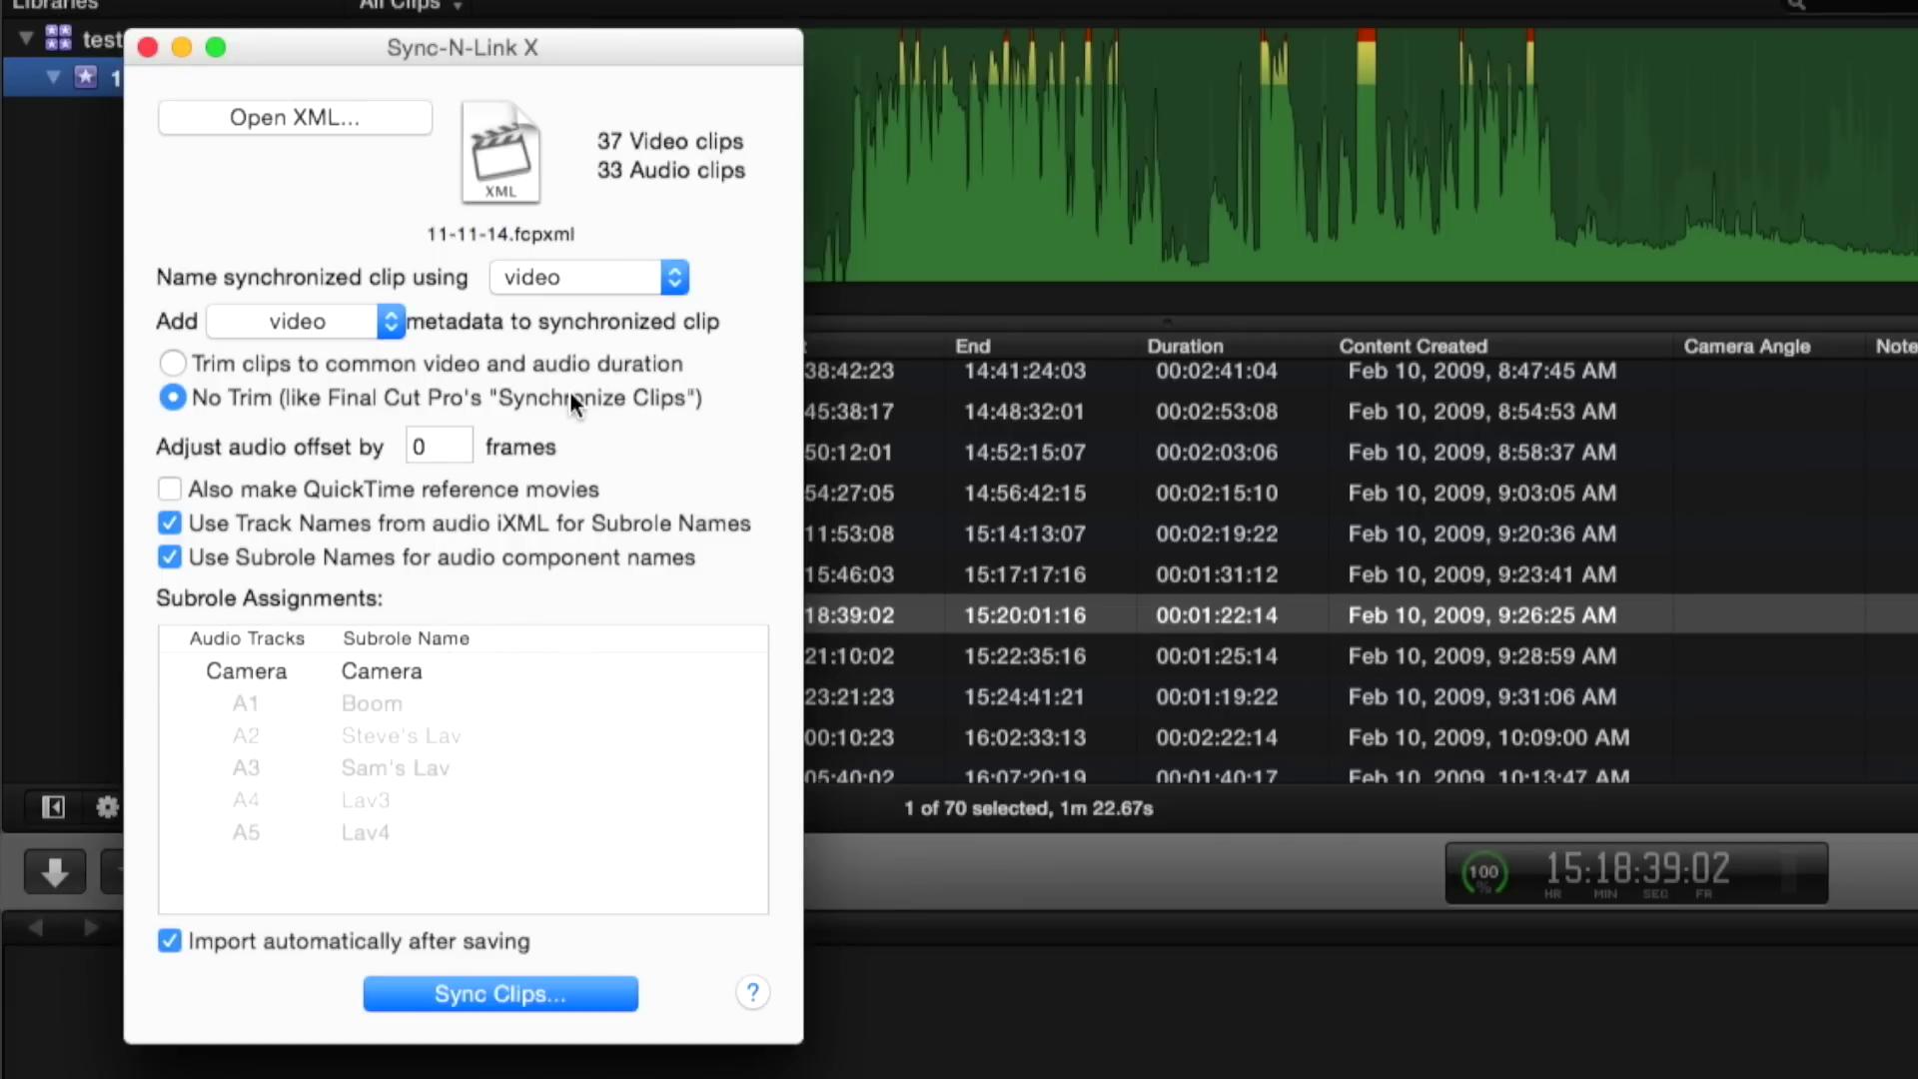
- Sync the clips and save '11-11-14 - synced' XML to the Test folder
left_click(483, 992)
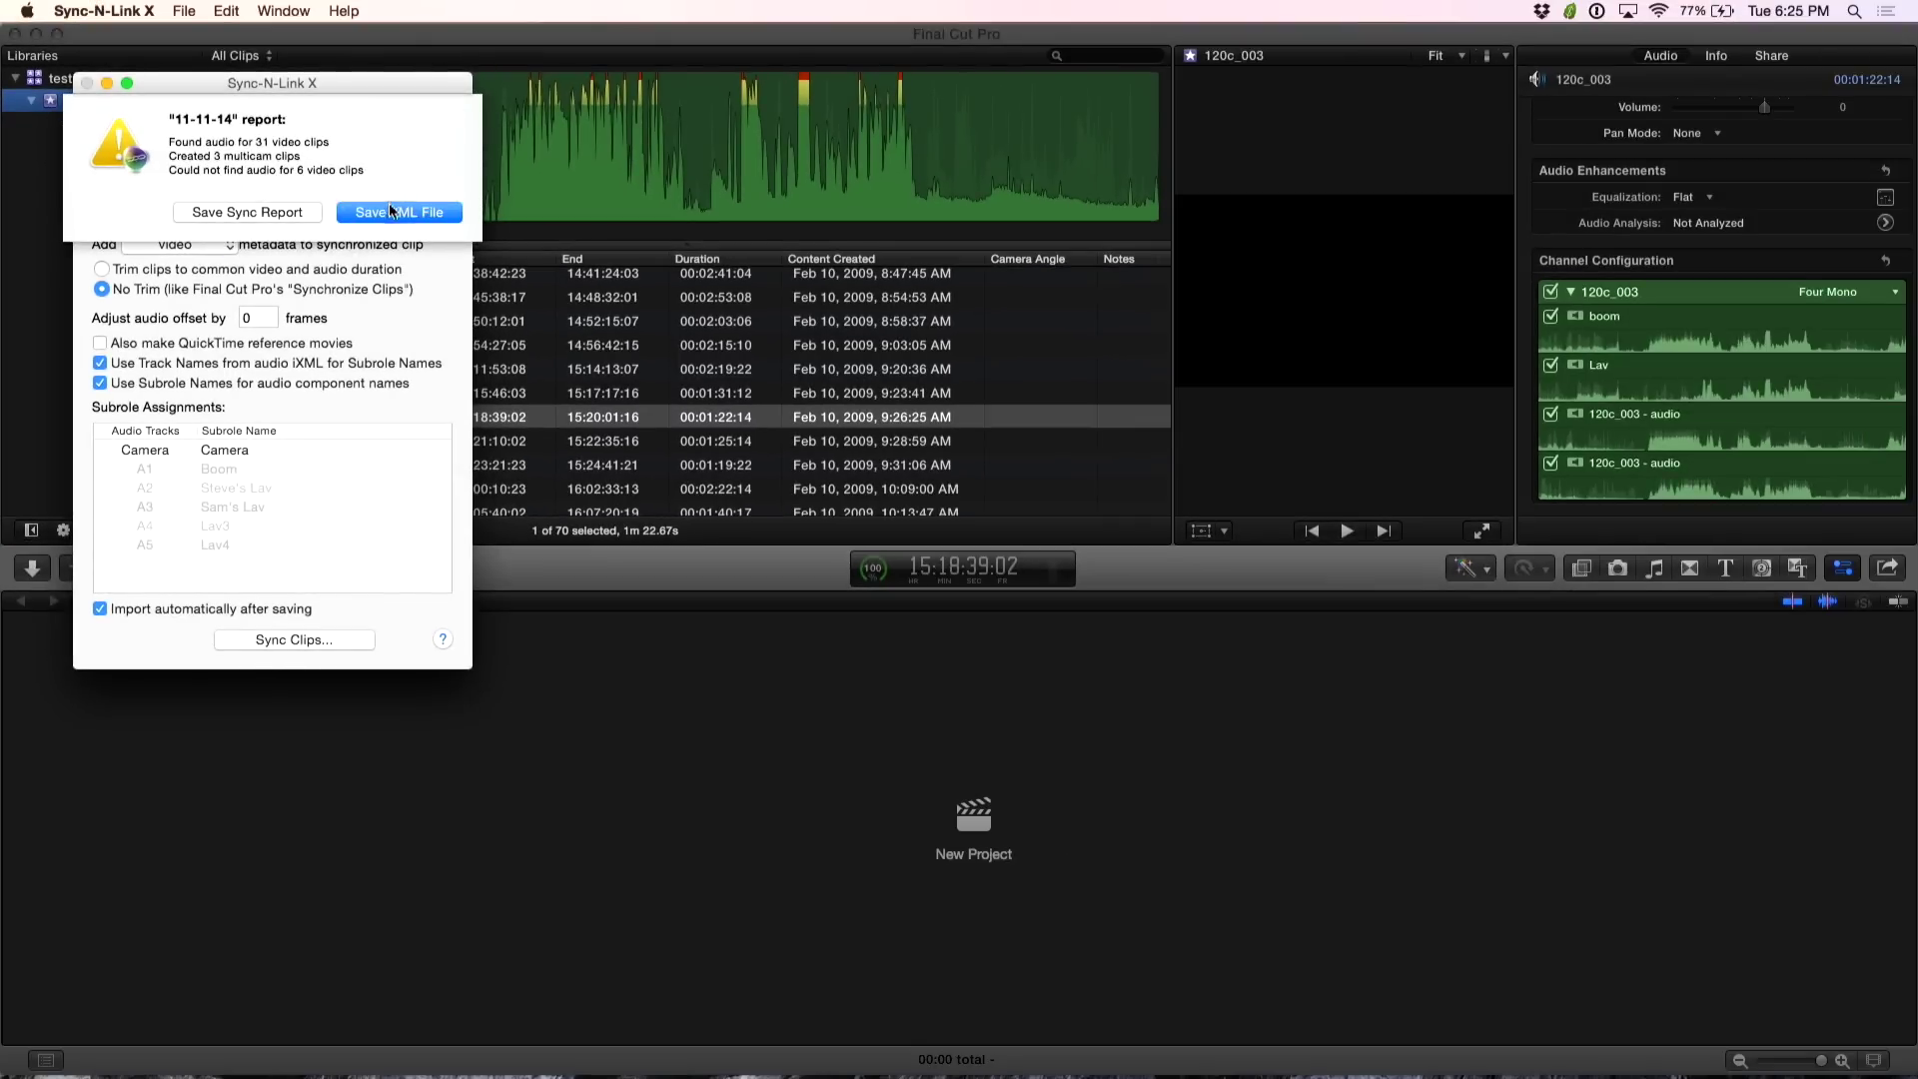
left_click(392, 212)
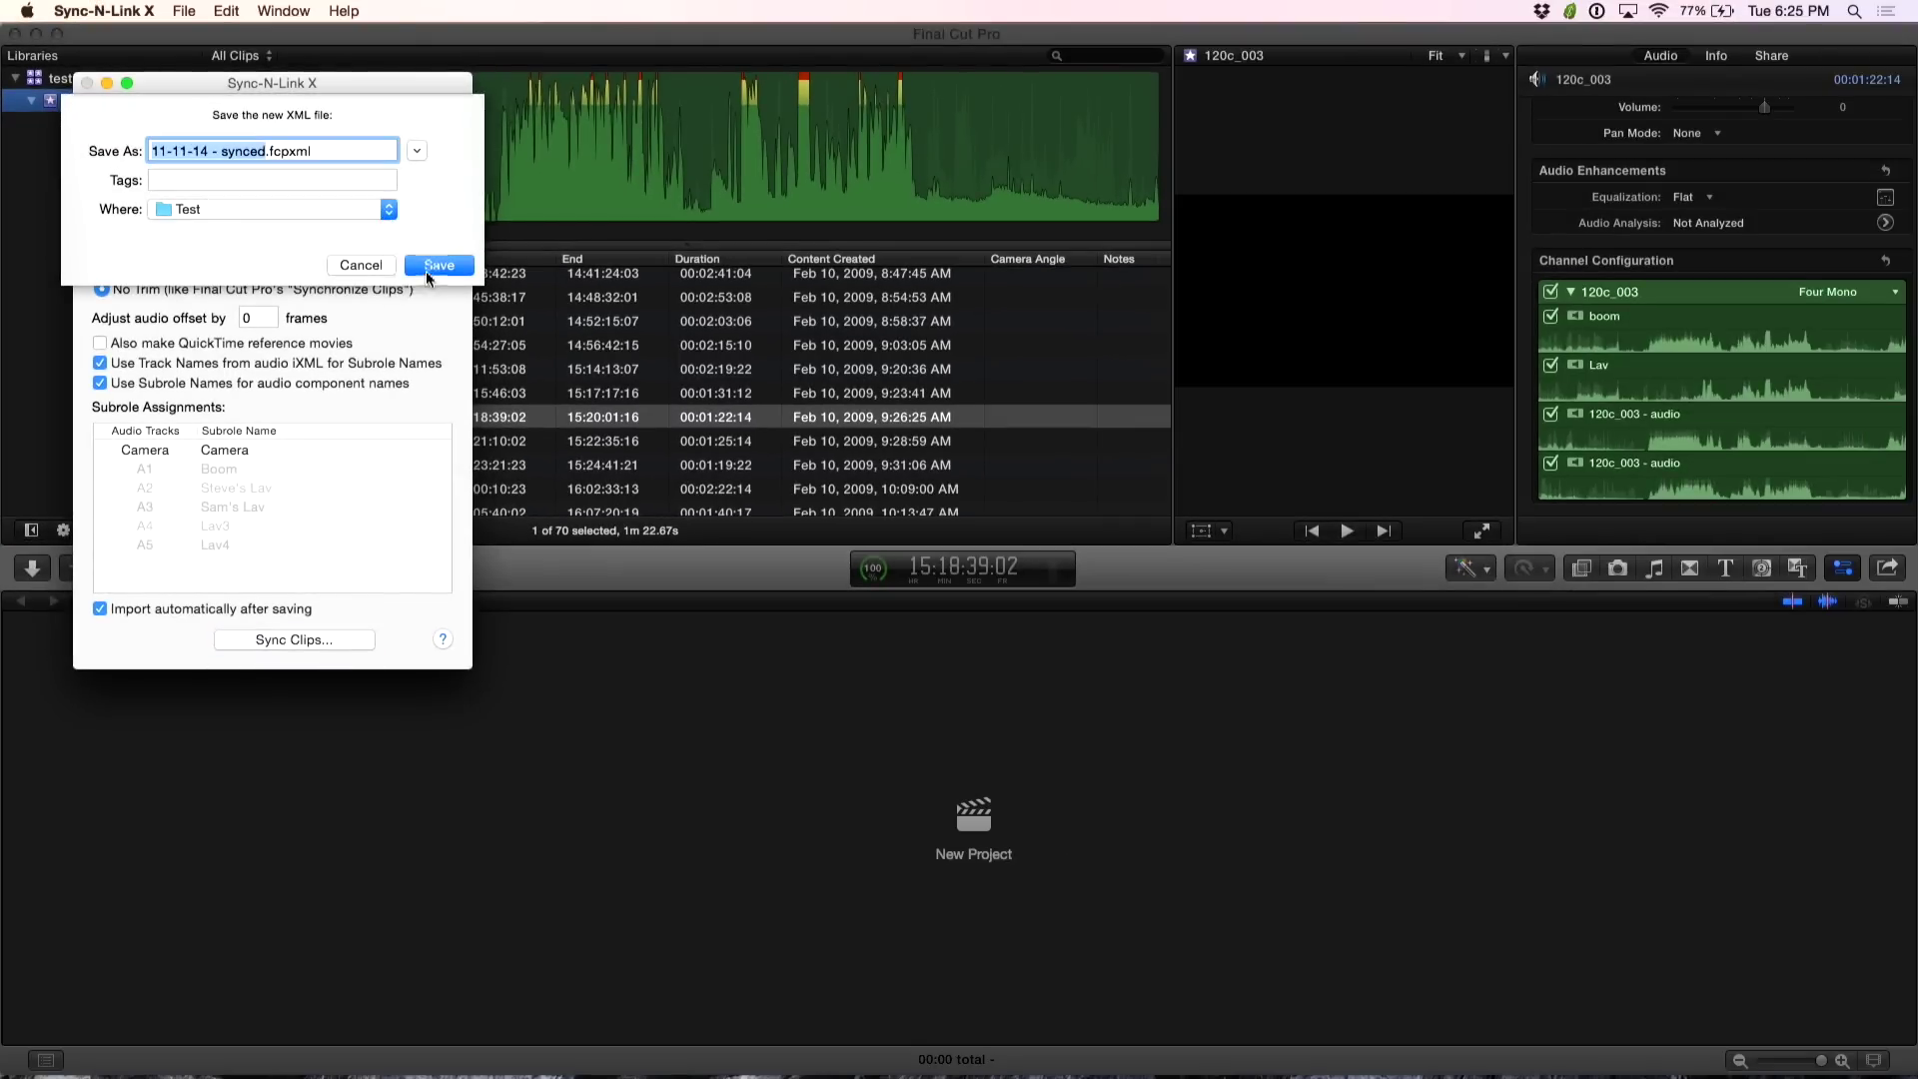
left_click(427, 268)
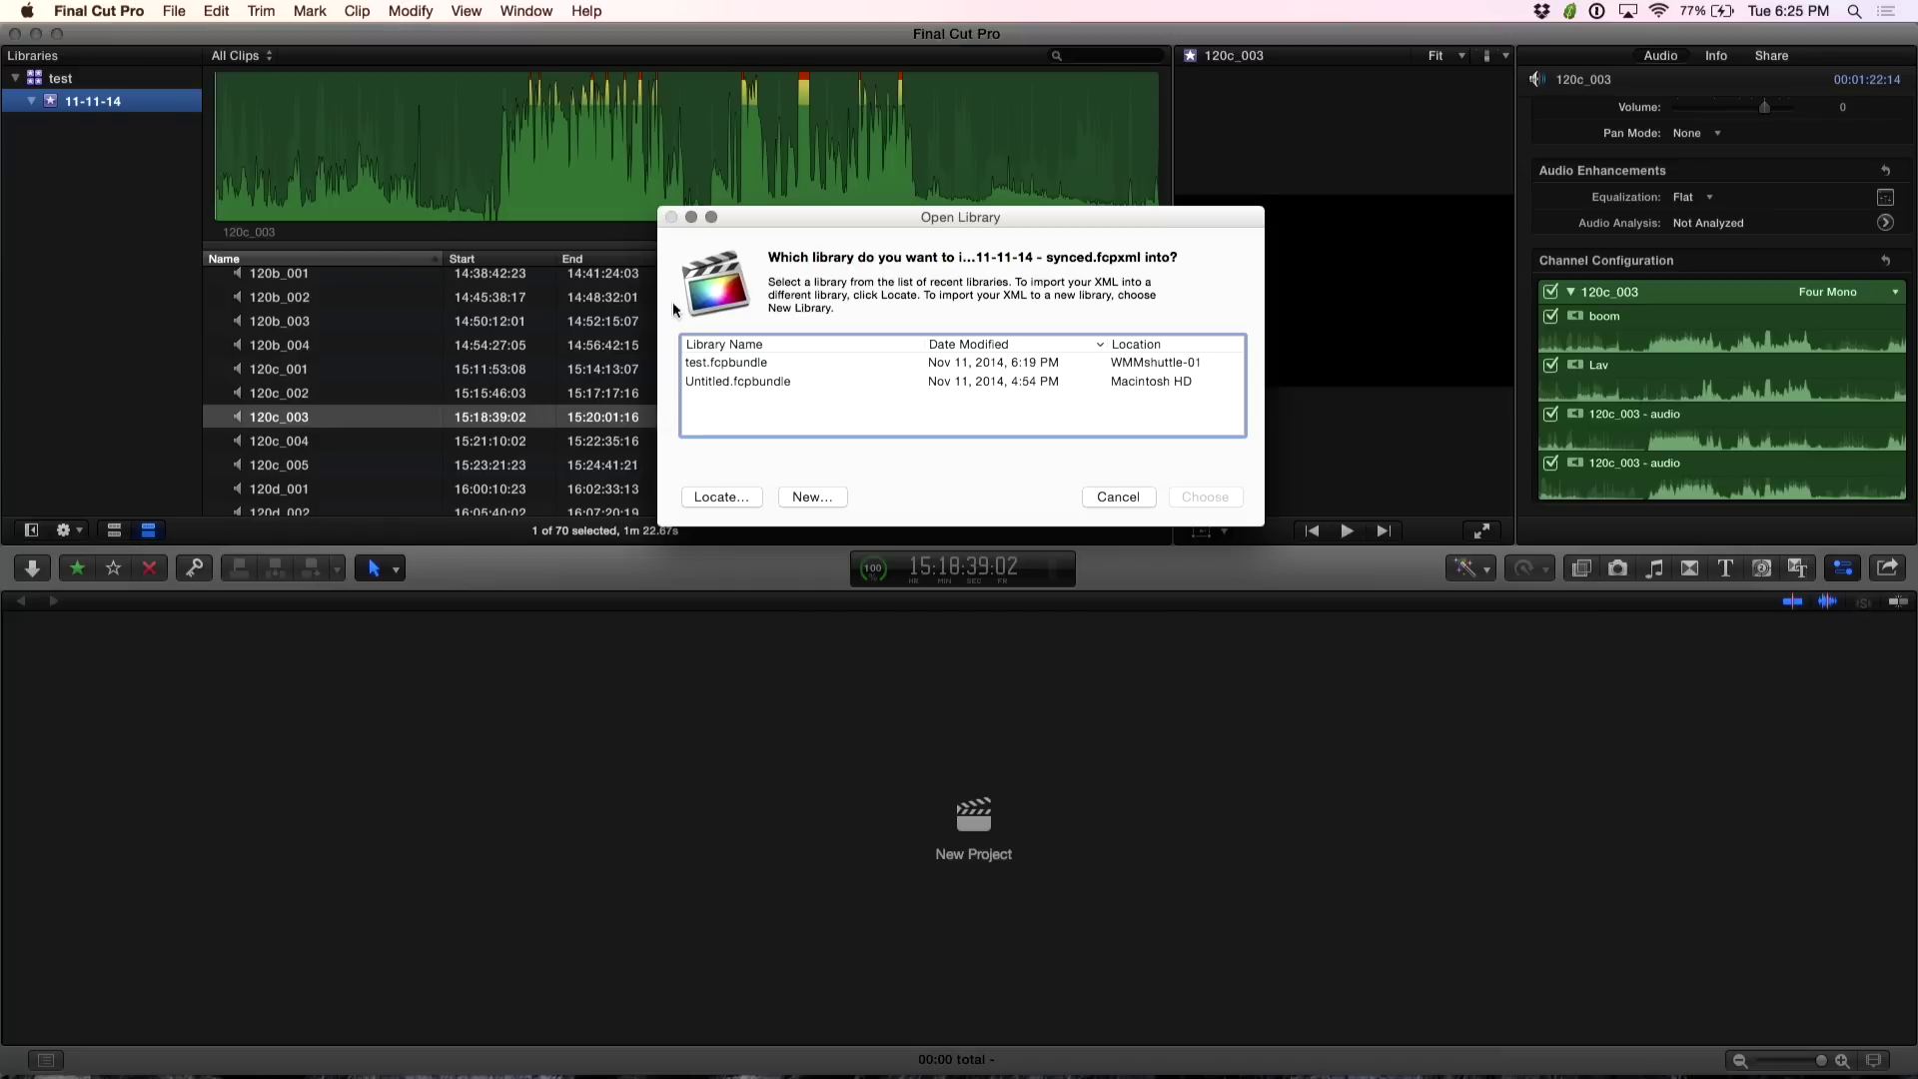
- Import the synced XML into test.fcpbundle, open its Synced collection, and select A008_C012_0209JQ
double_click(725, 362)
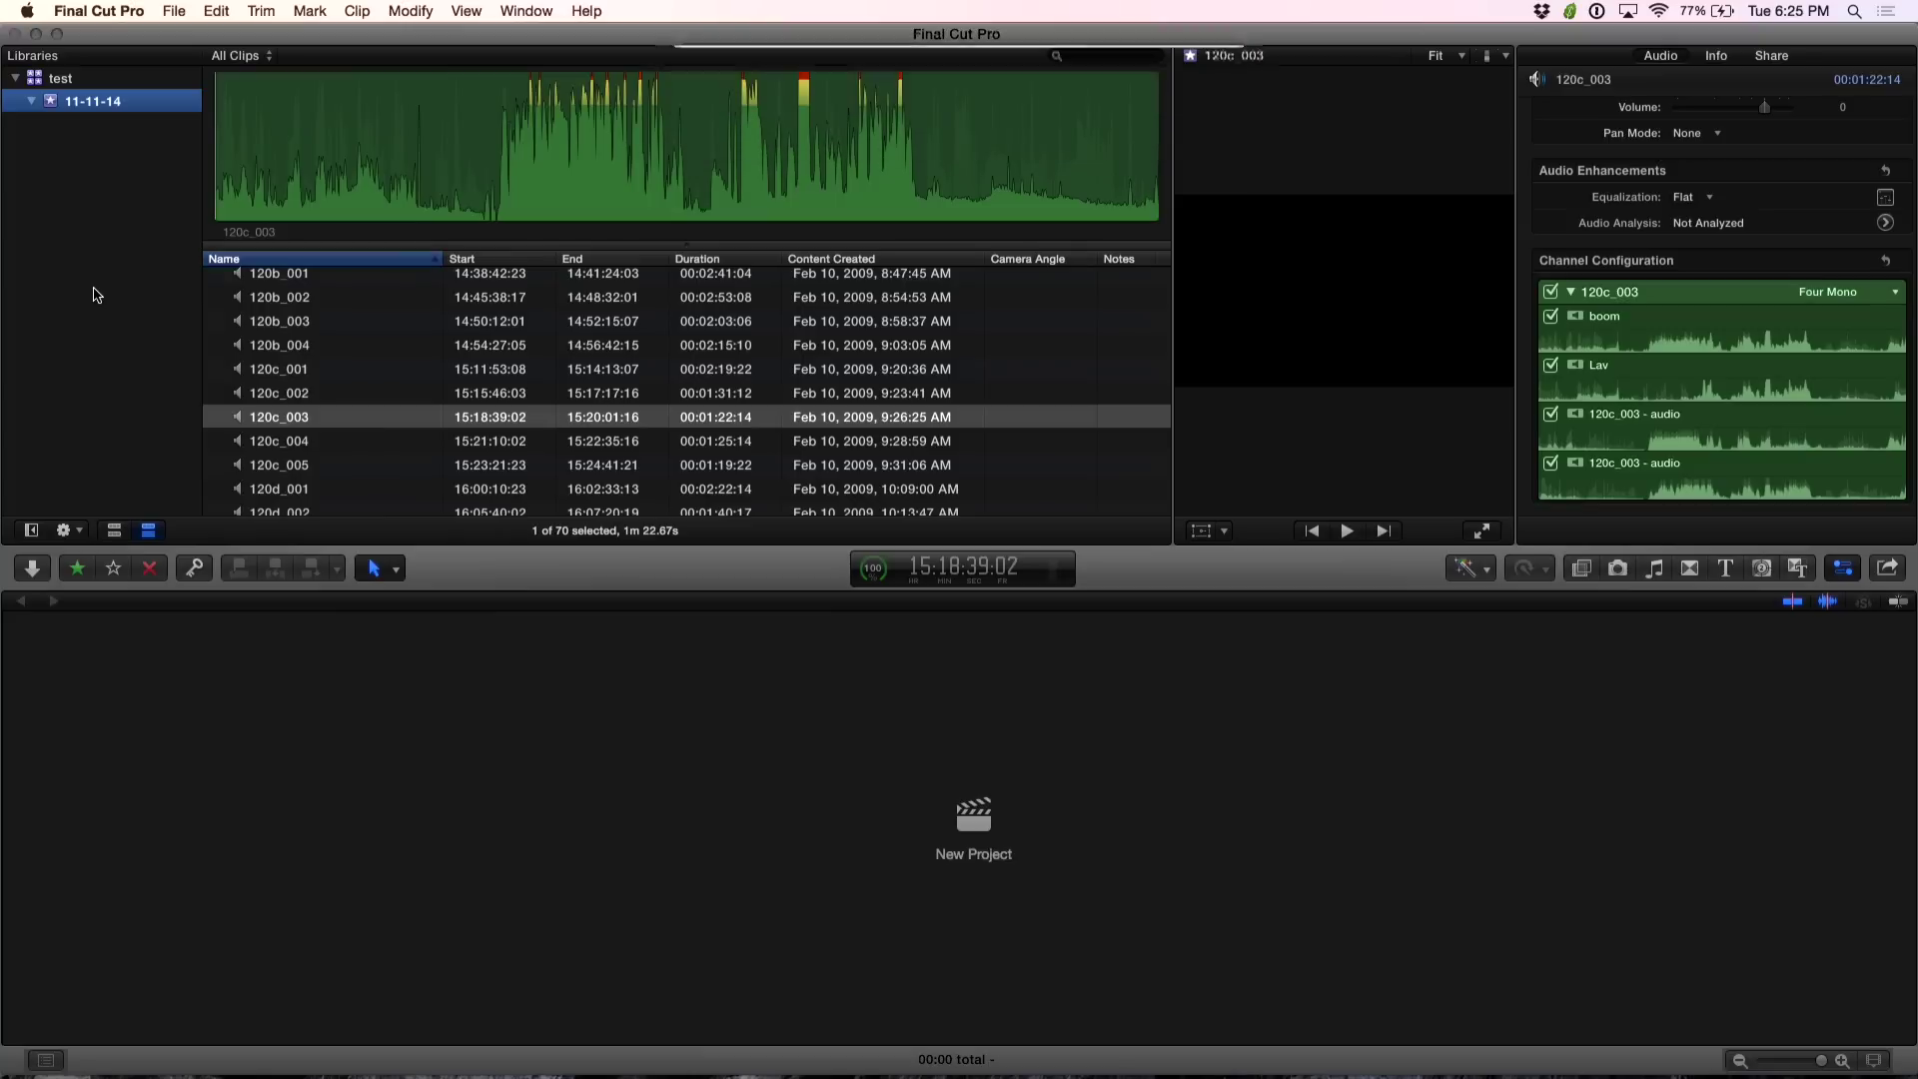
left_click(32, 124)
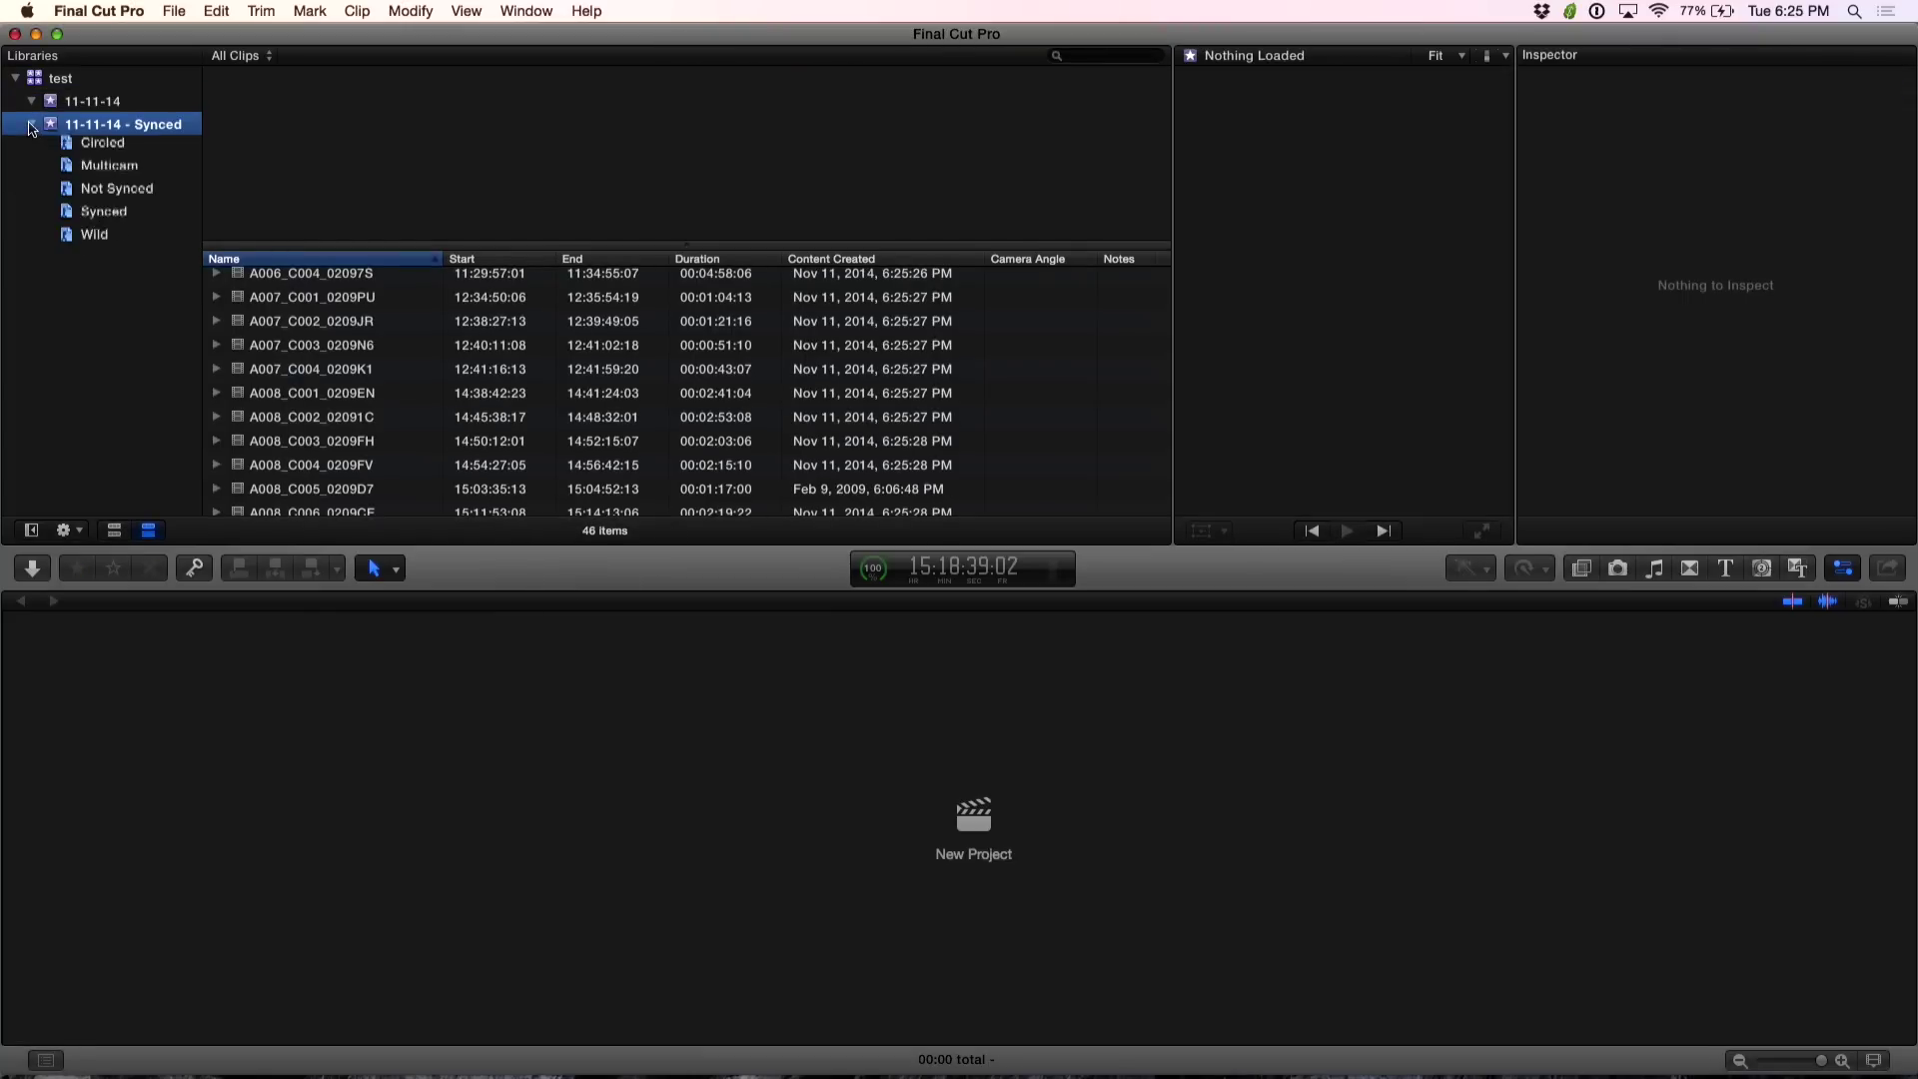
left_click(99, 243)
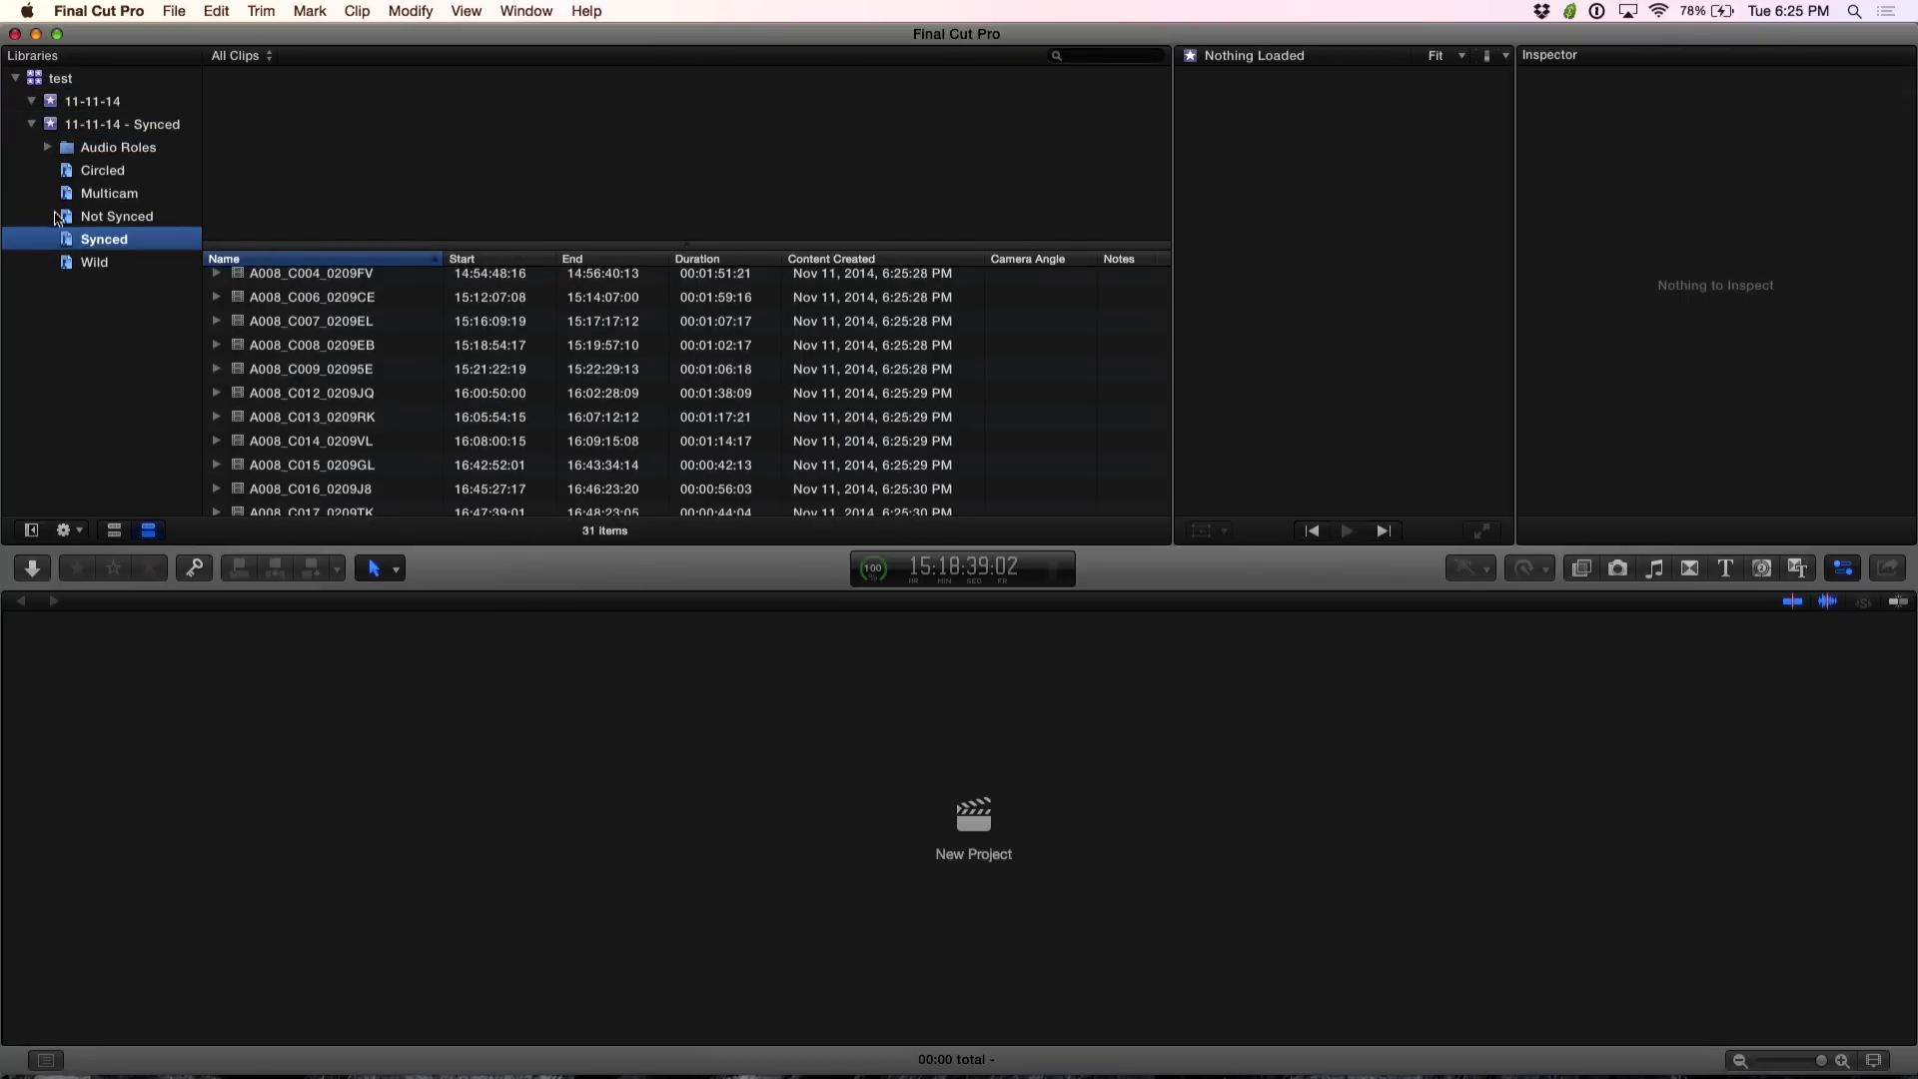
left_click(255, 396)
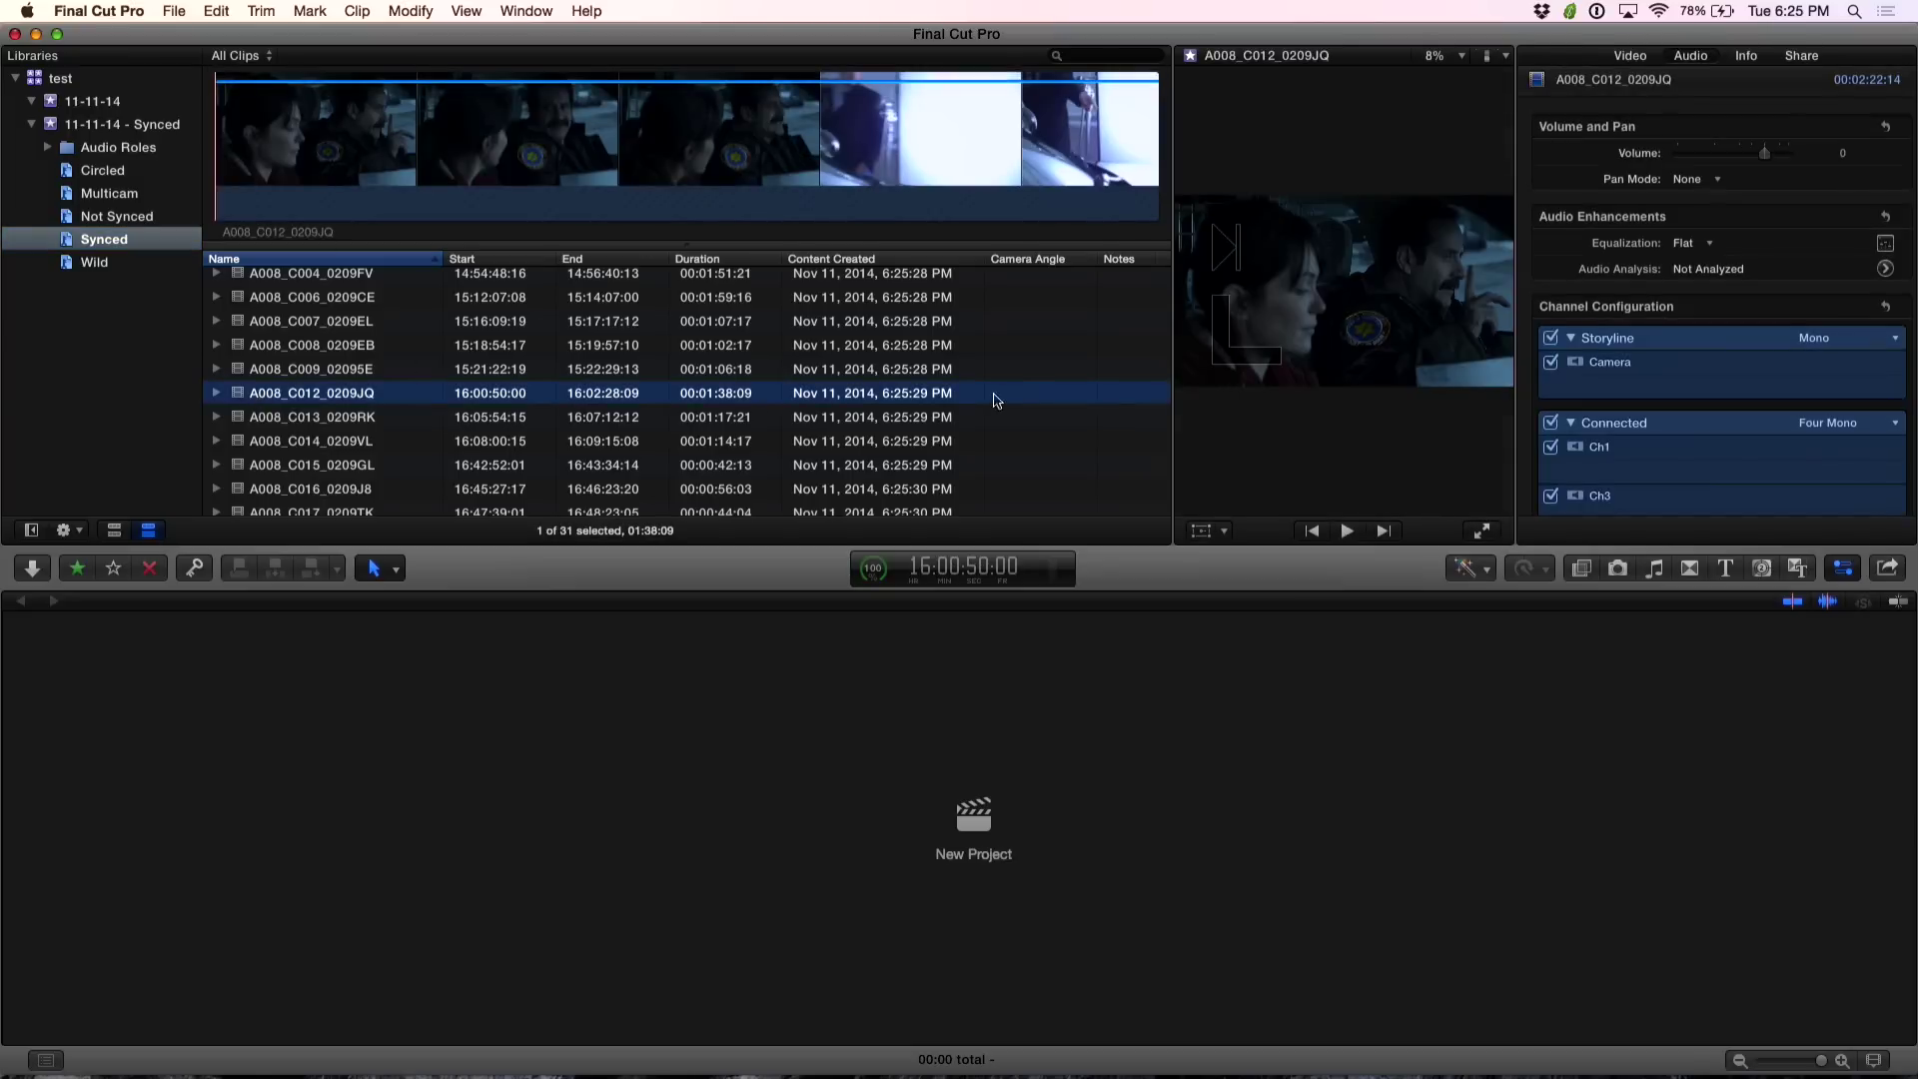
- Review Channel Configuration for clips A008_C012_0209JQ through A008_C017_0209TK
left_click(1590, 375)
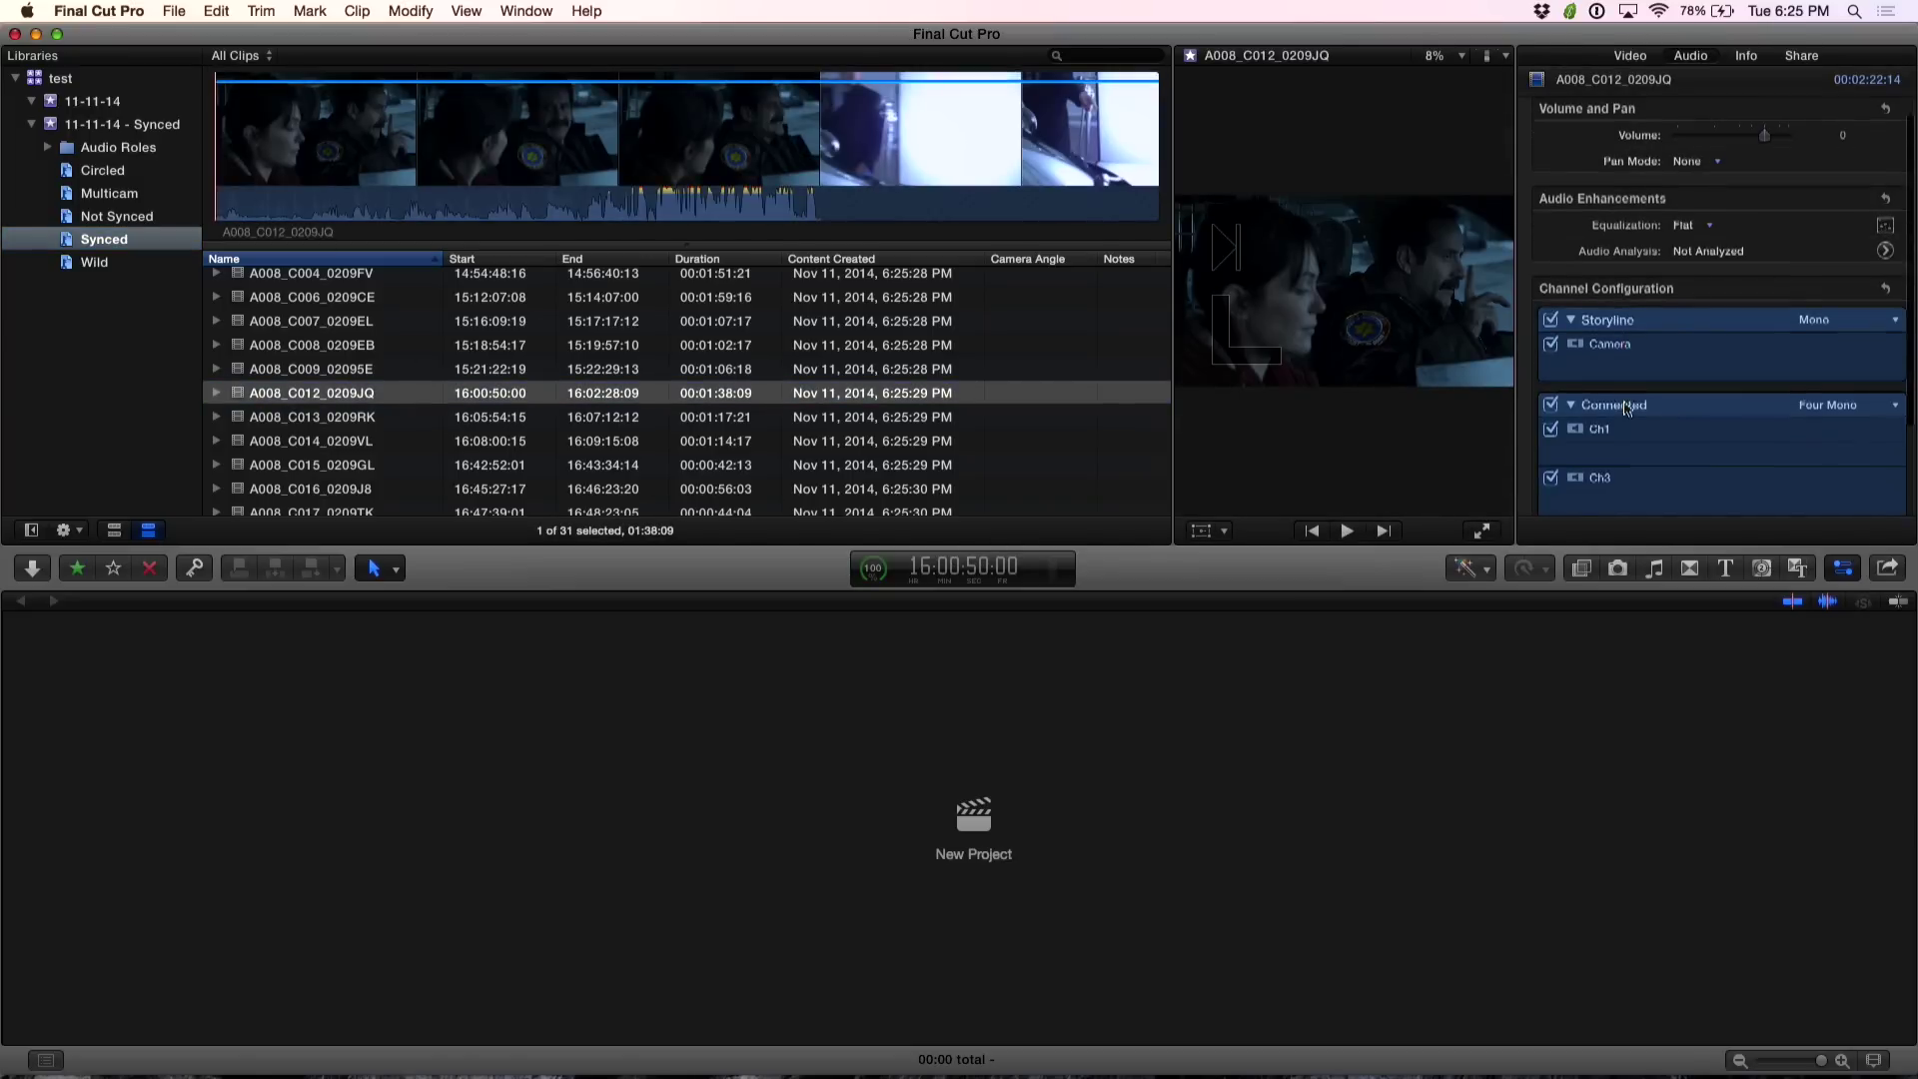
scroll(1626, 398, "down", 3)
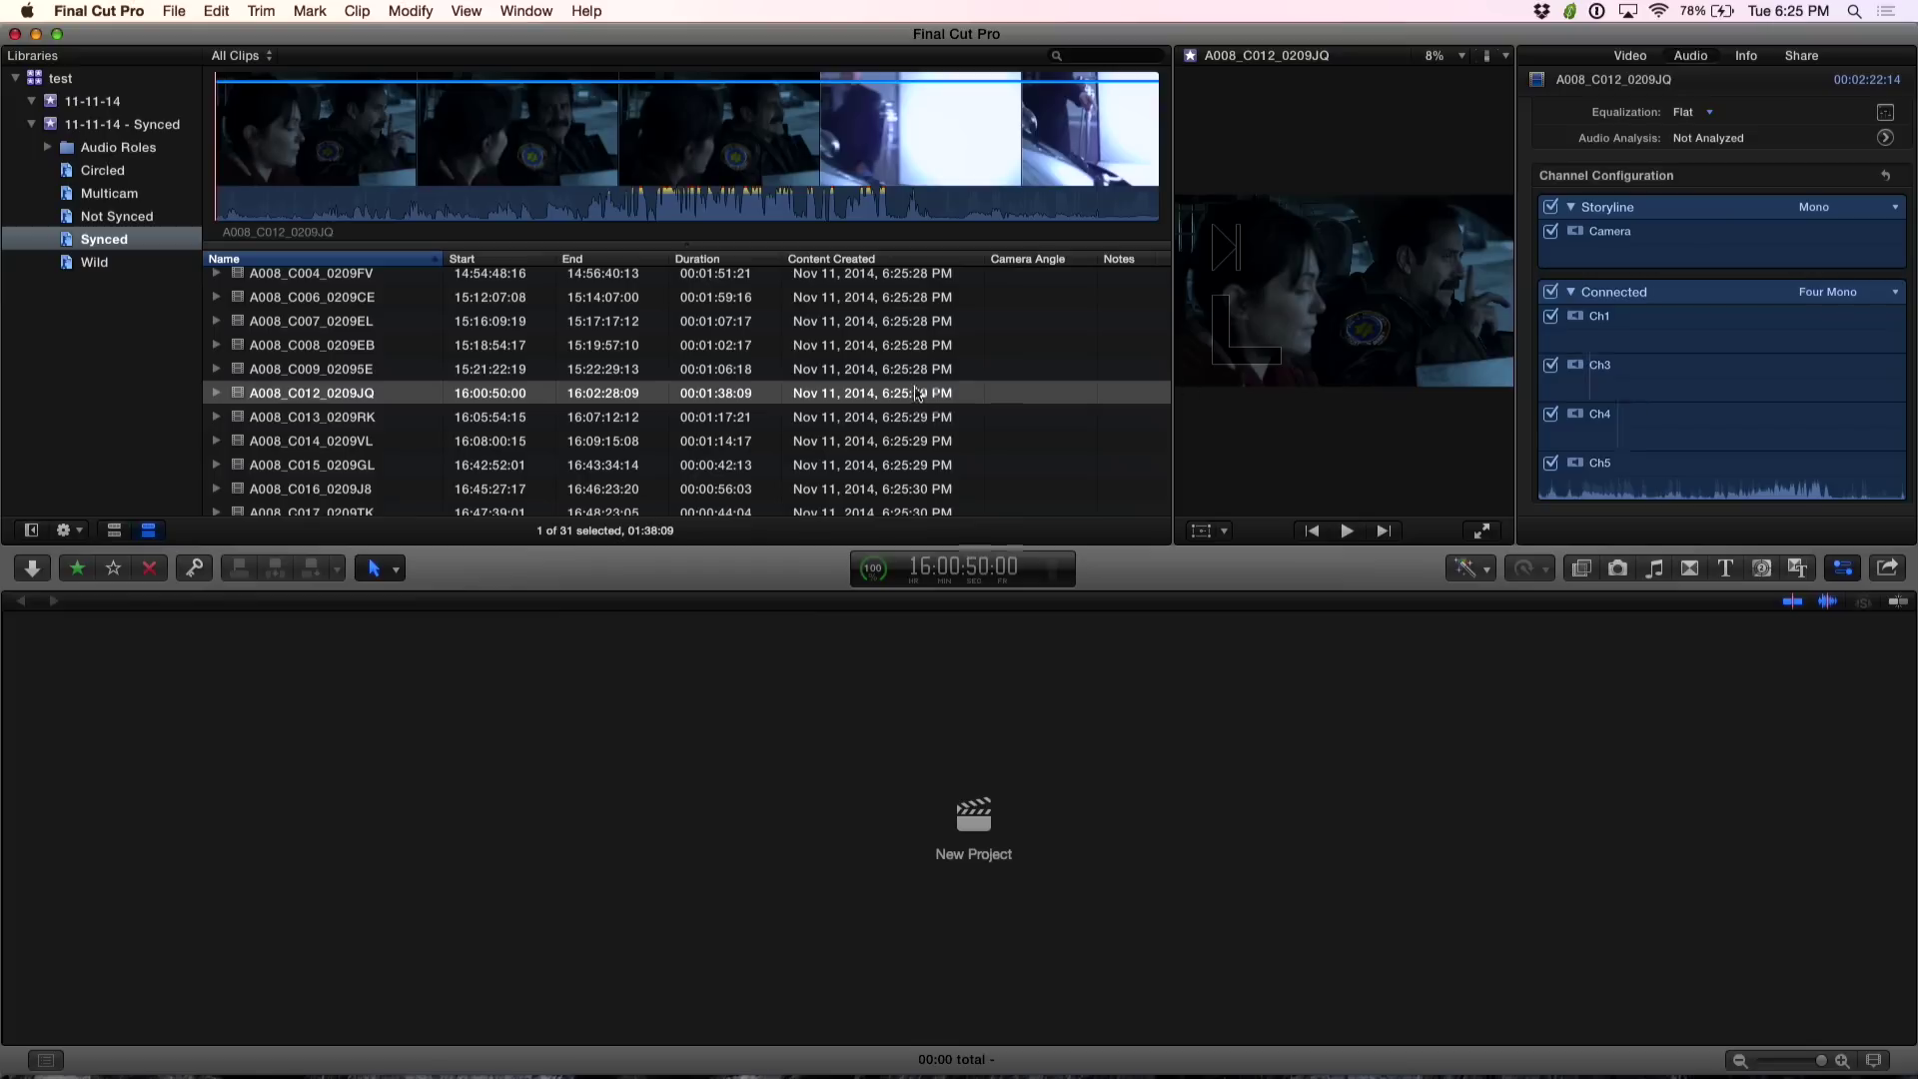
left_click(310, 441)
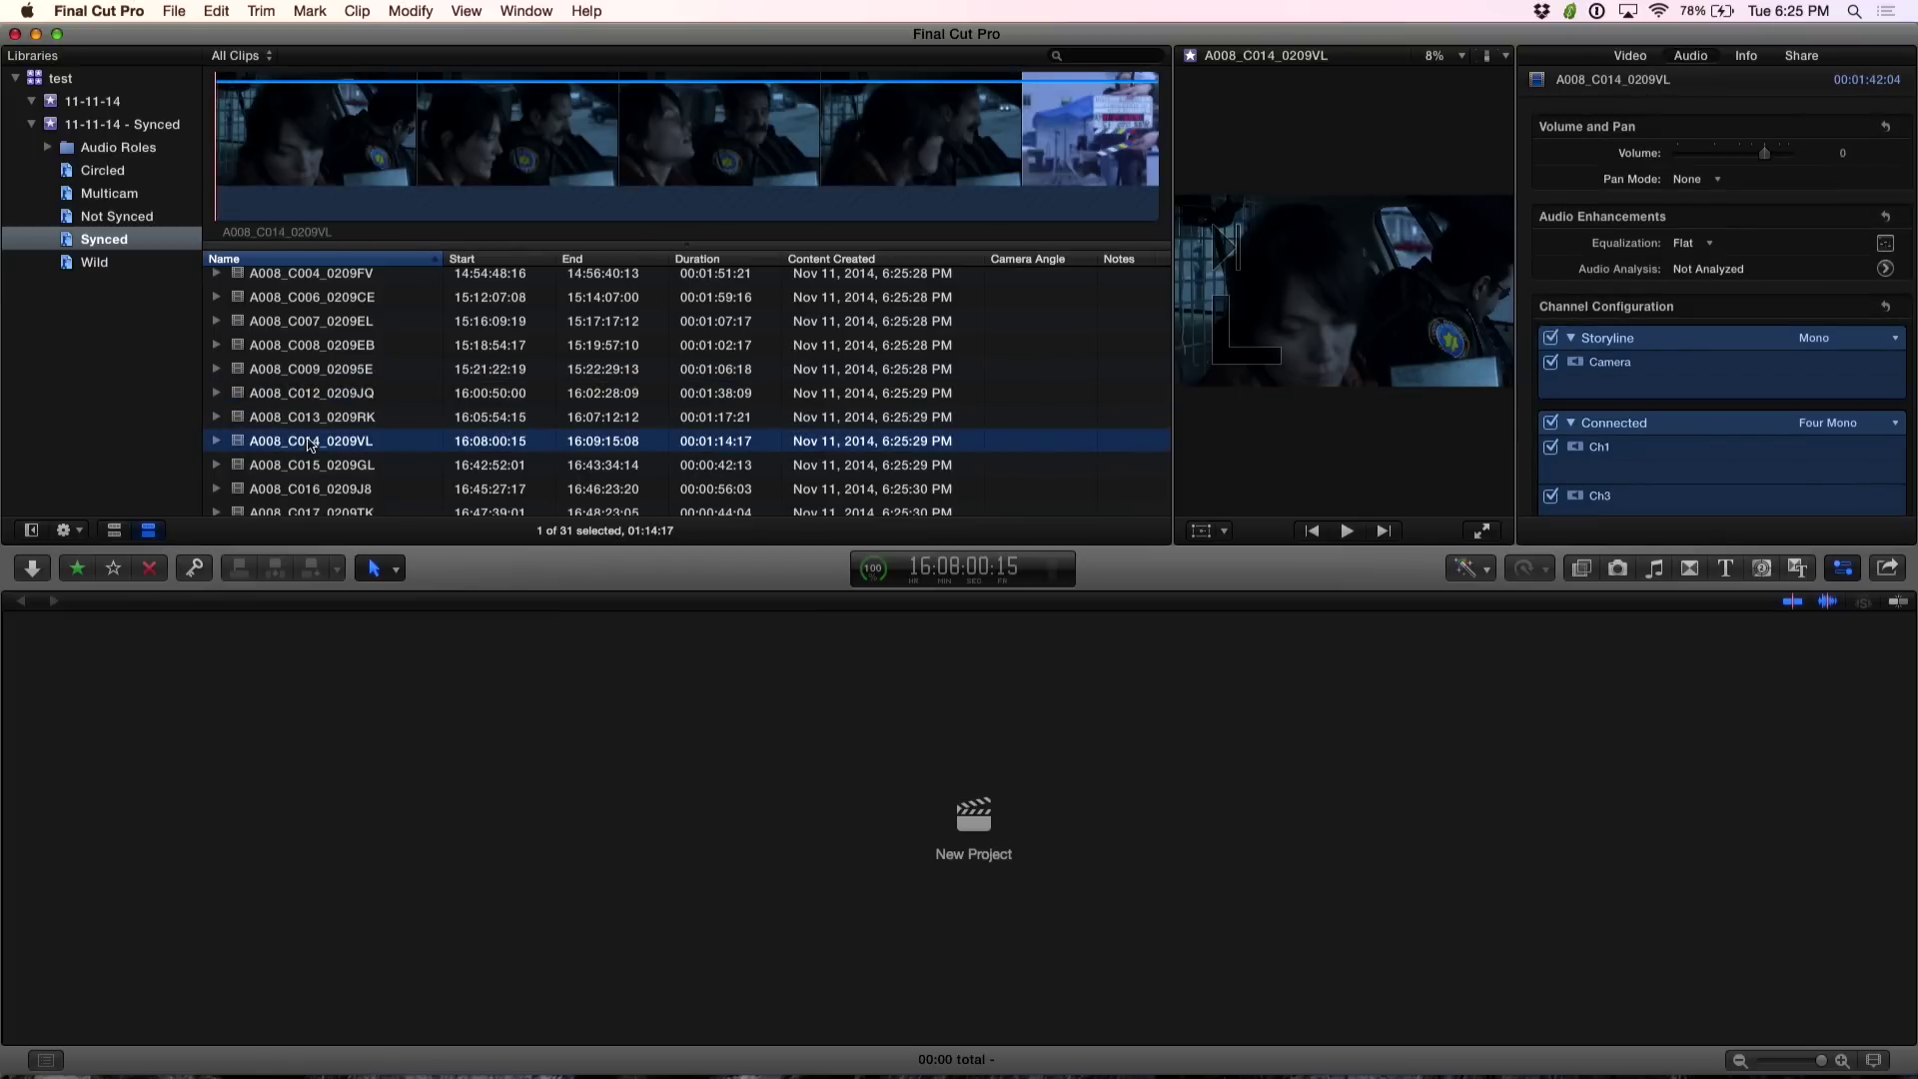
key("Down")
key("Down")
key("Down")
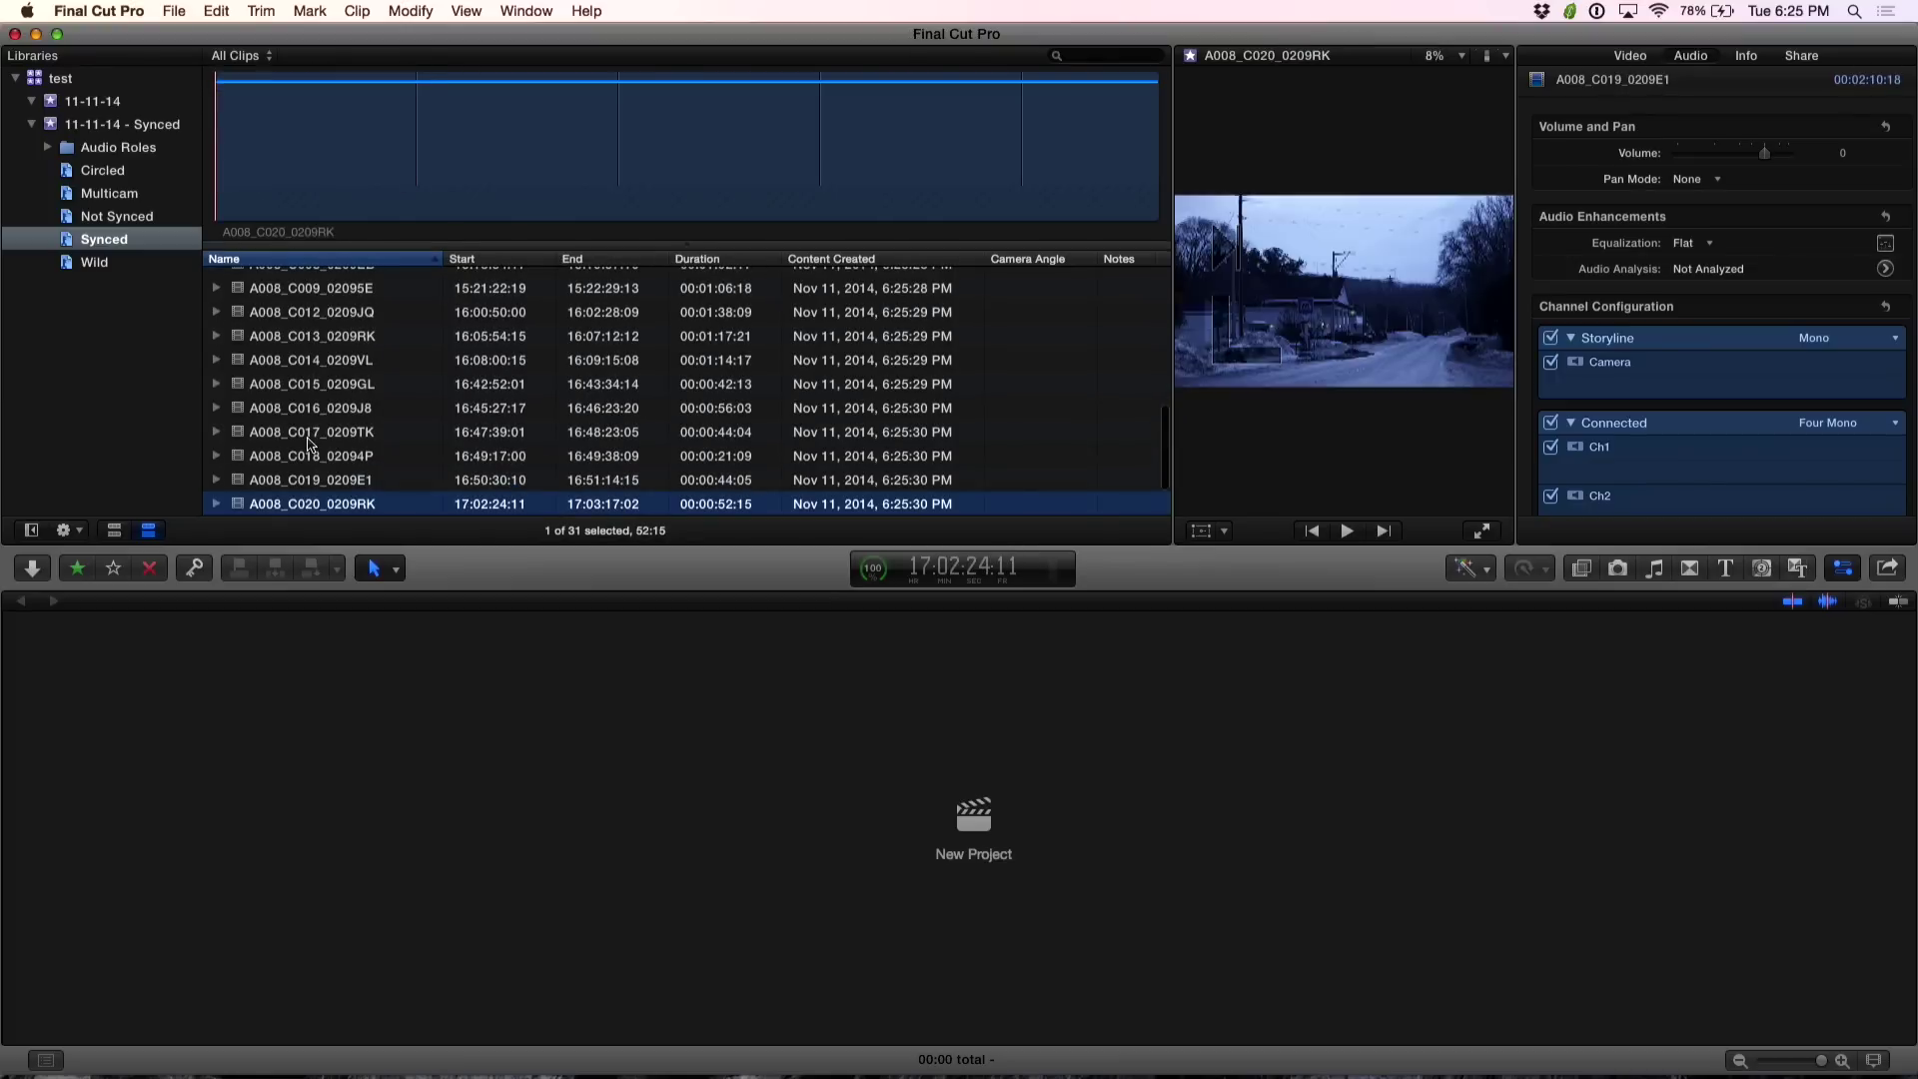
key("Down")
key("Up")
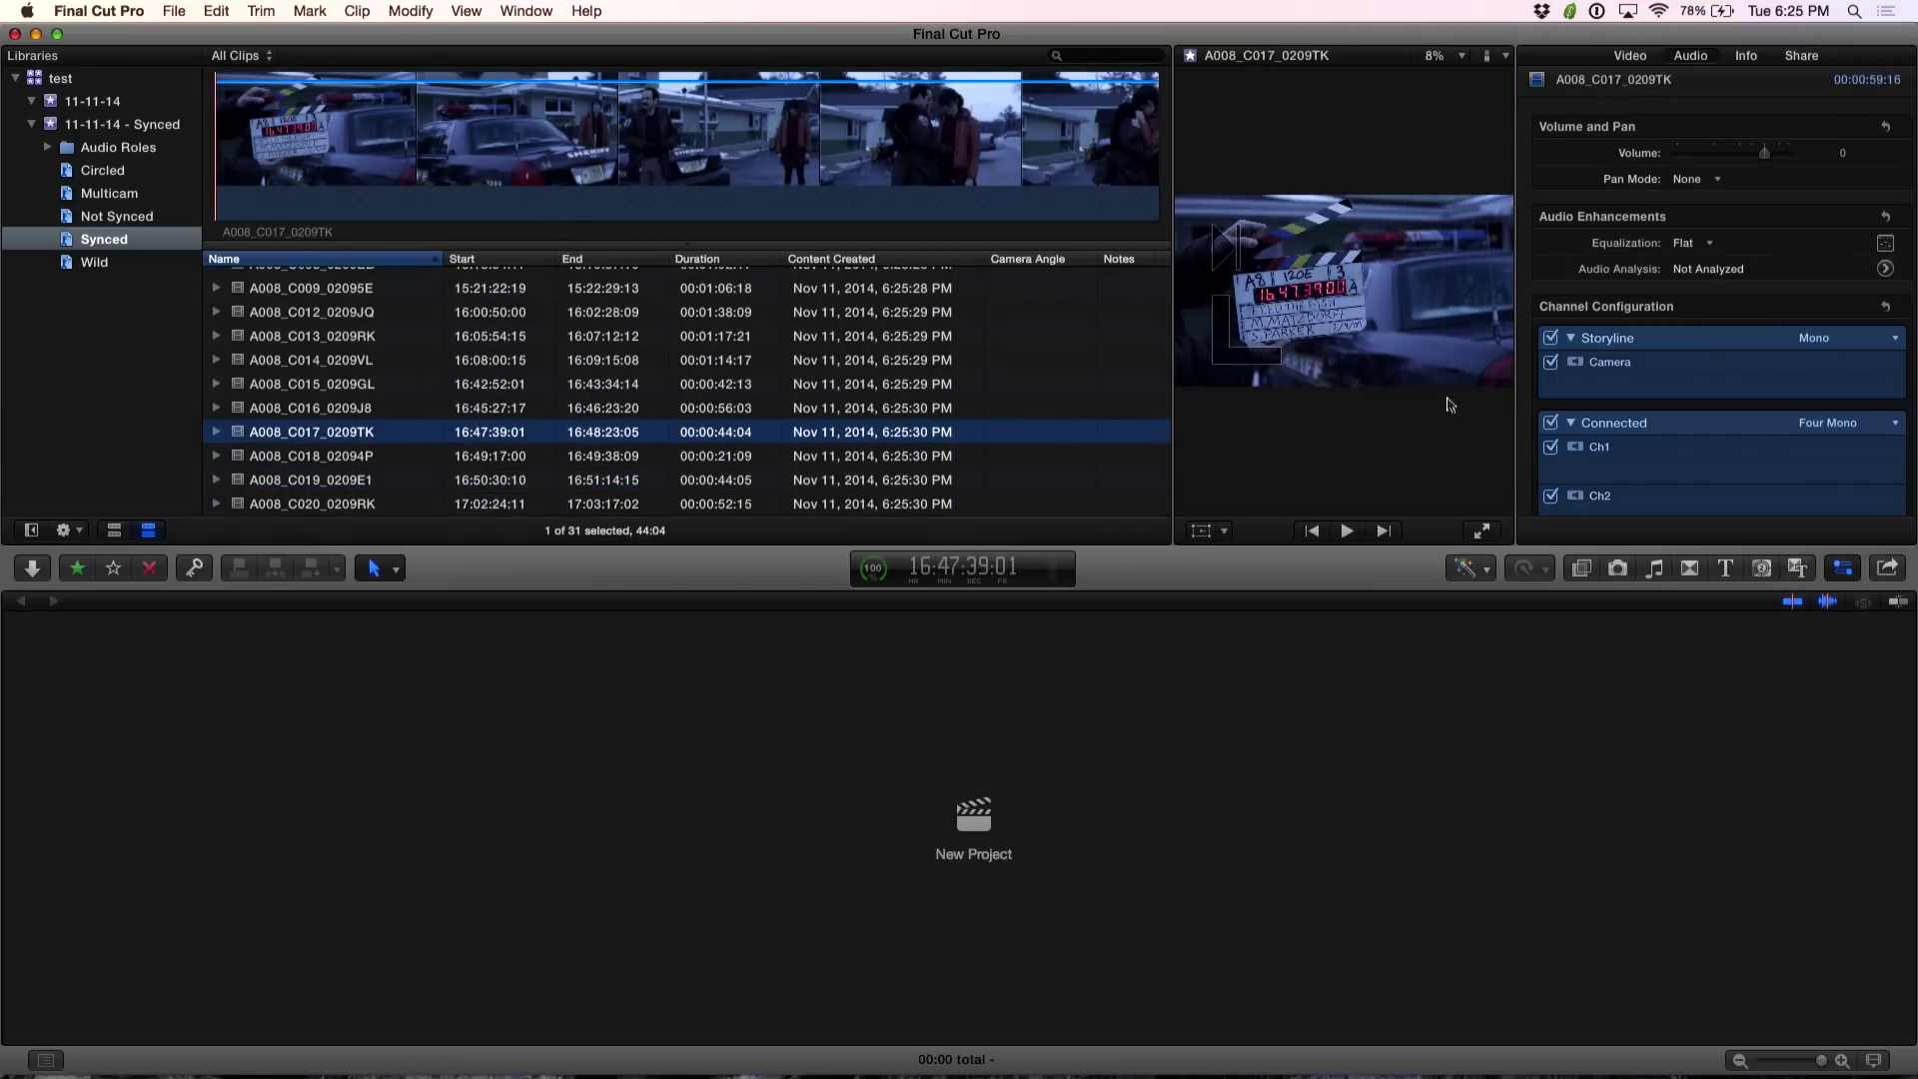
left_click(1678, 481)
scroll(1679, 481, "down", 5)
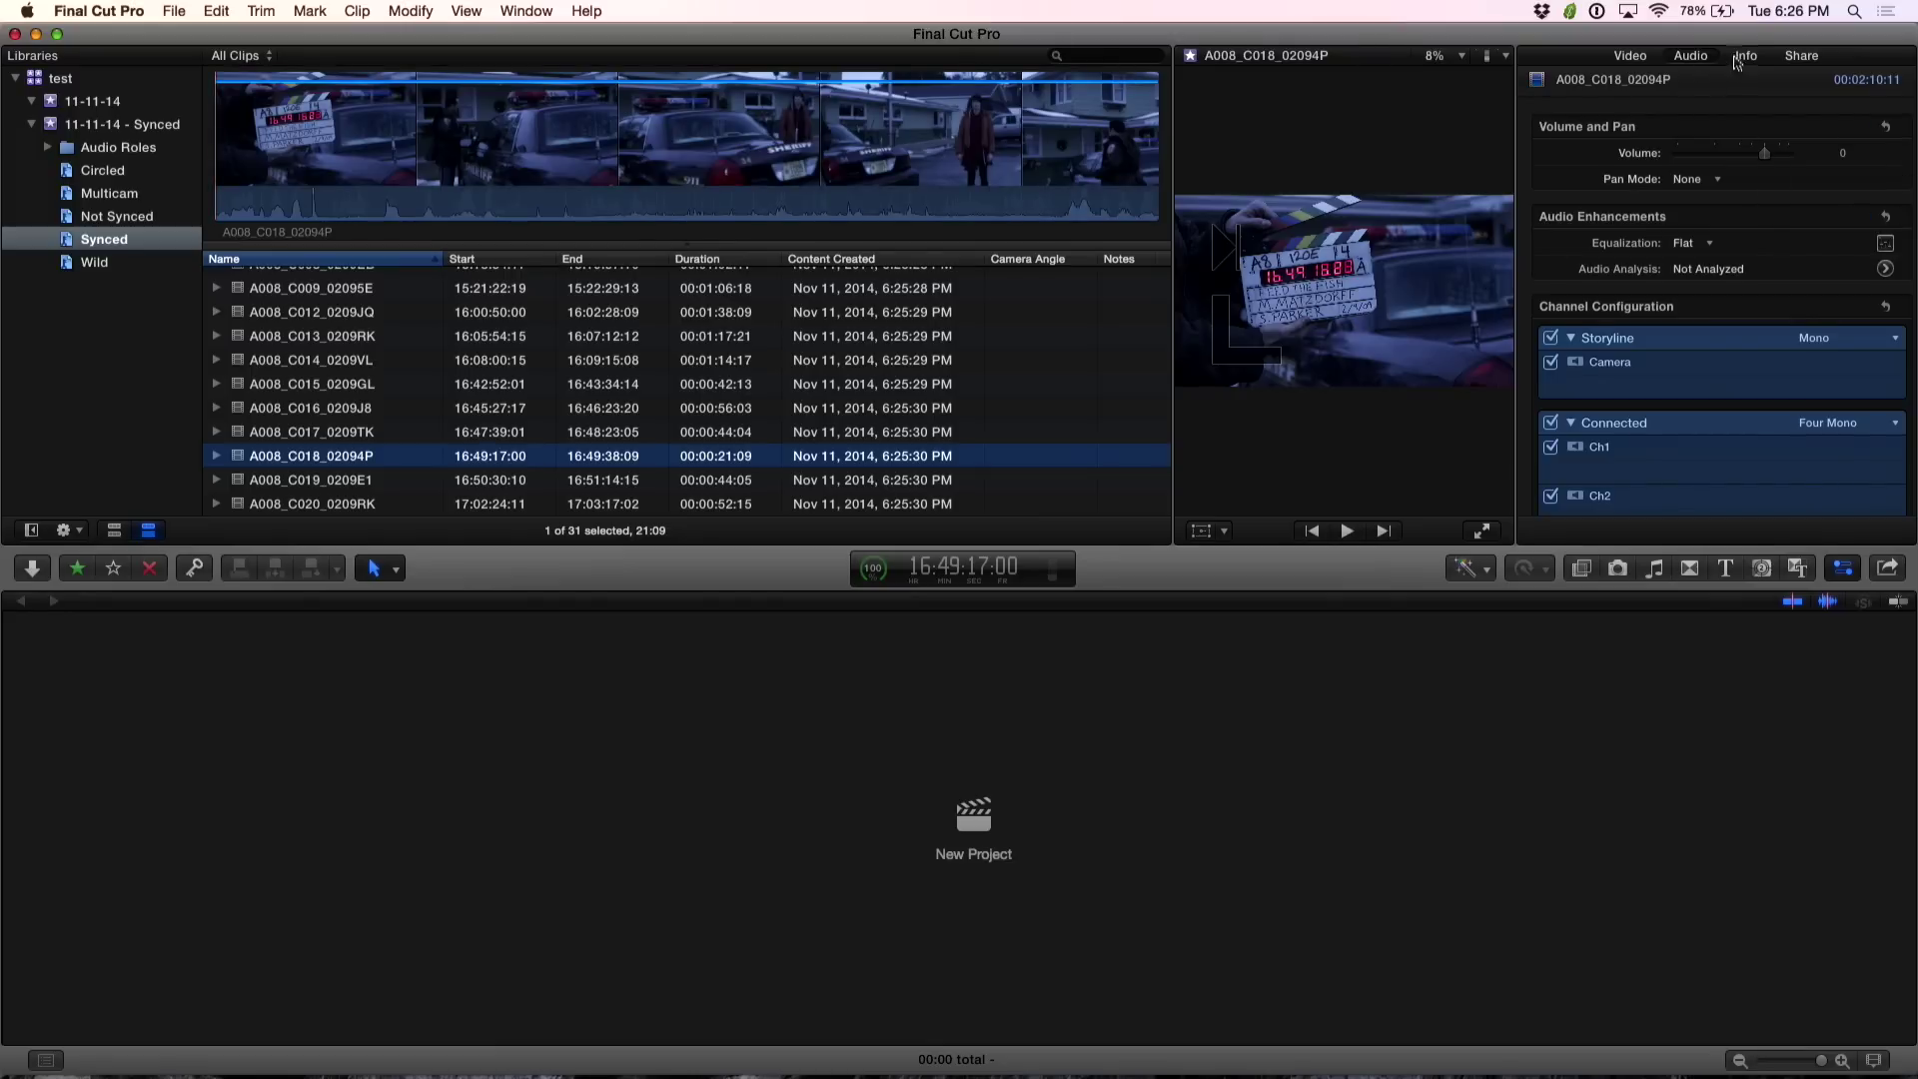
- View the synced clip's Dialogue sub-roles Camera, Ch1, Ch2, Ch3, Ch5 in the Info inspector
left_click(1747, 59)
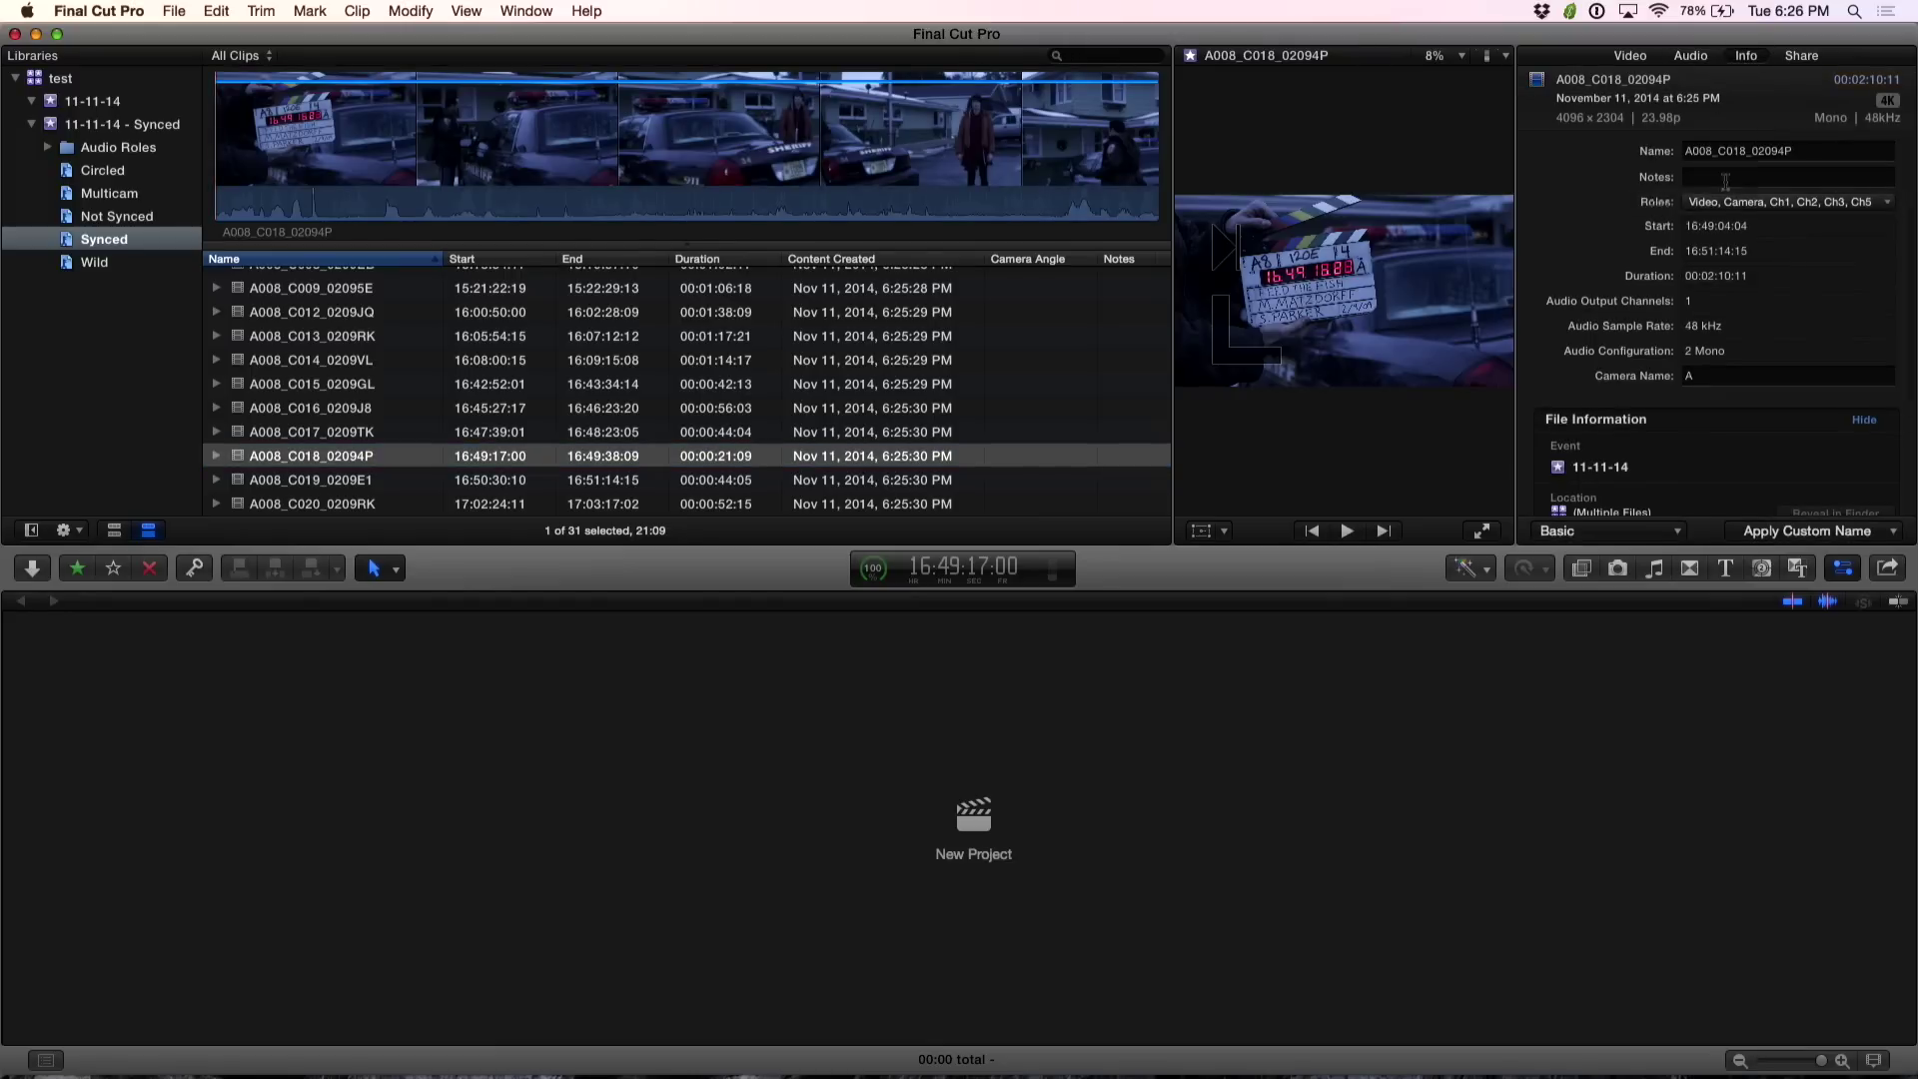
left_click(1764, 203)
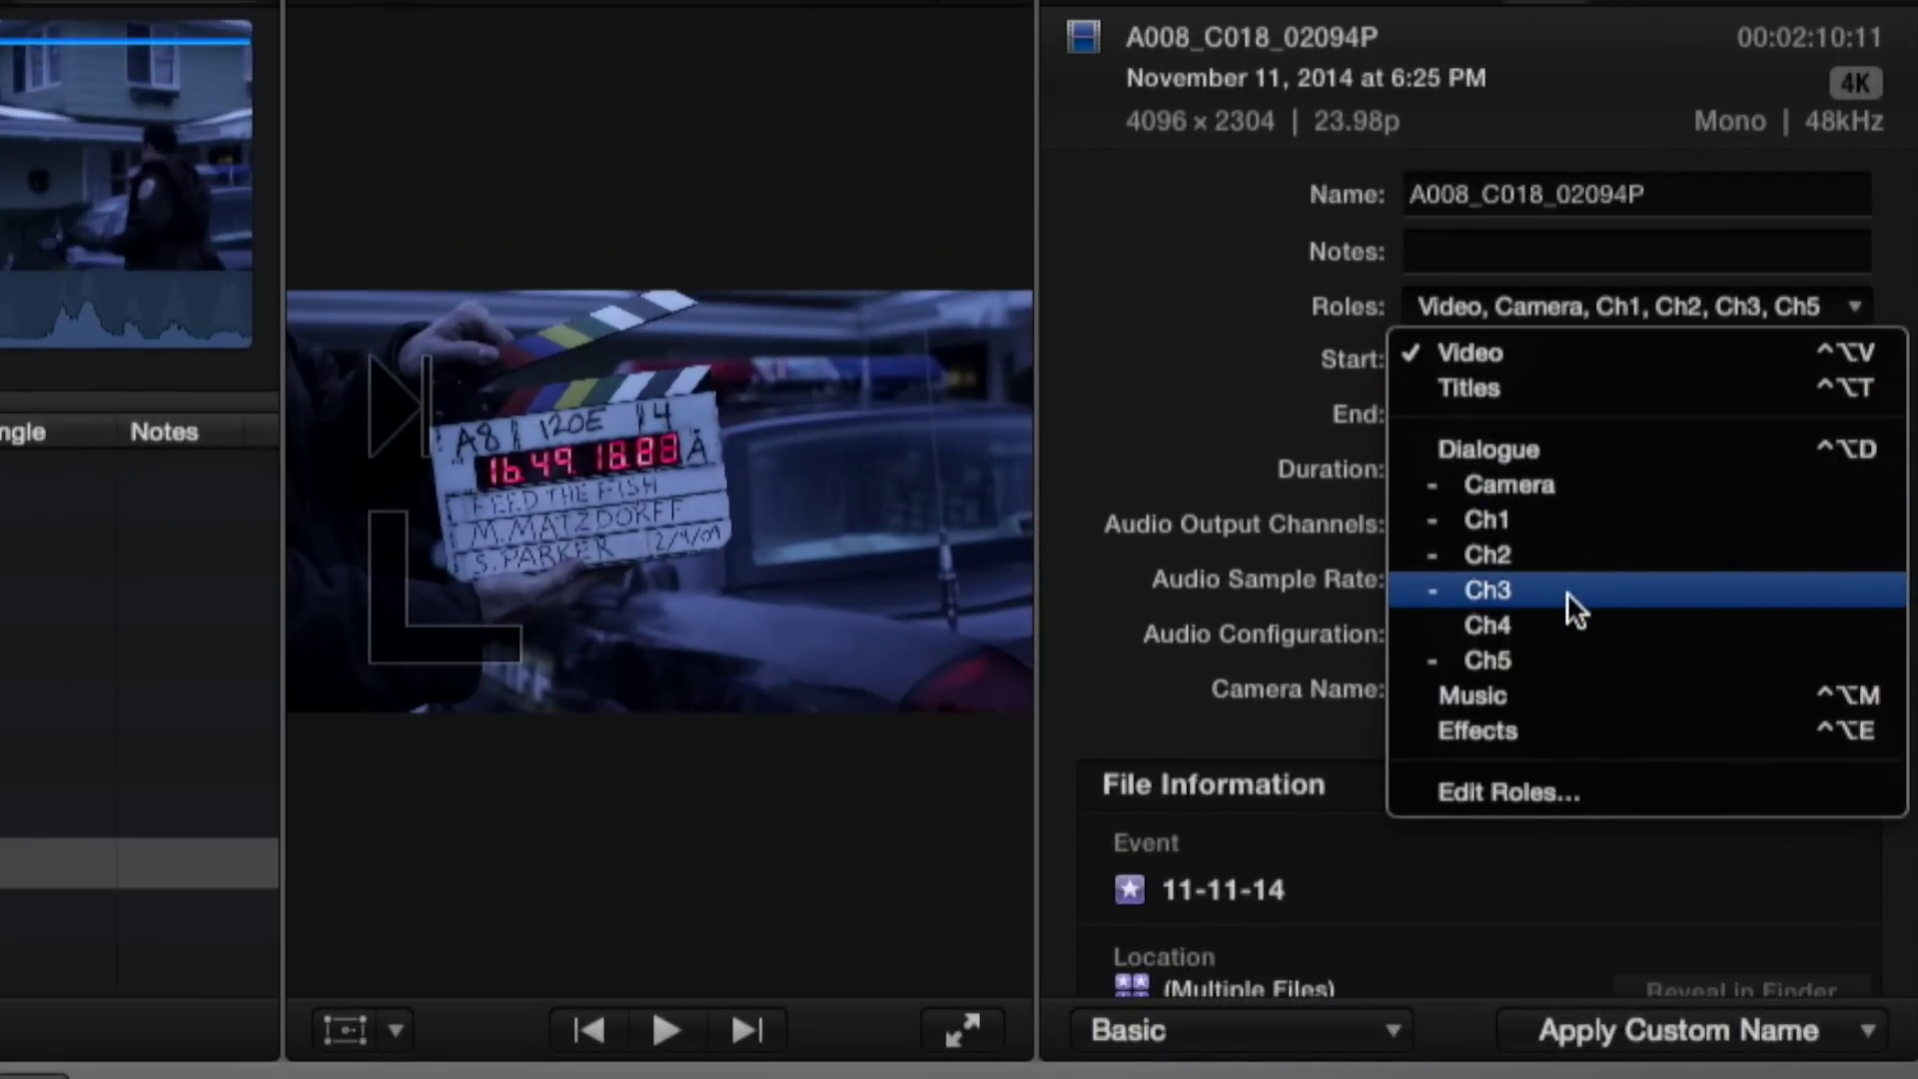
left_click(1505, 846)
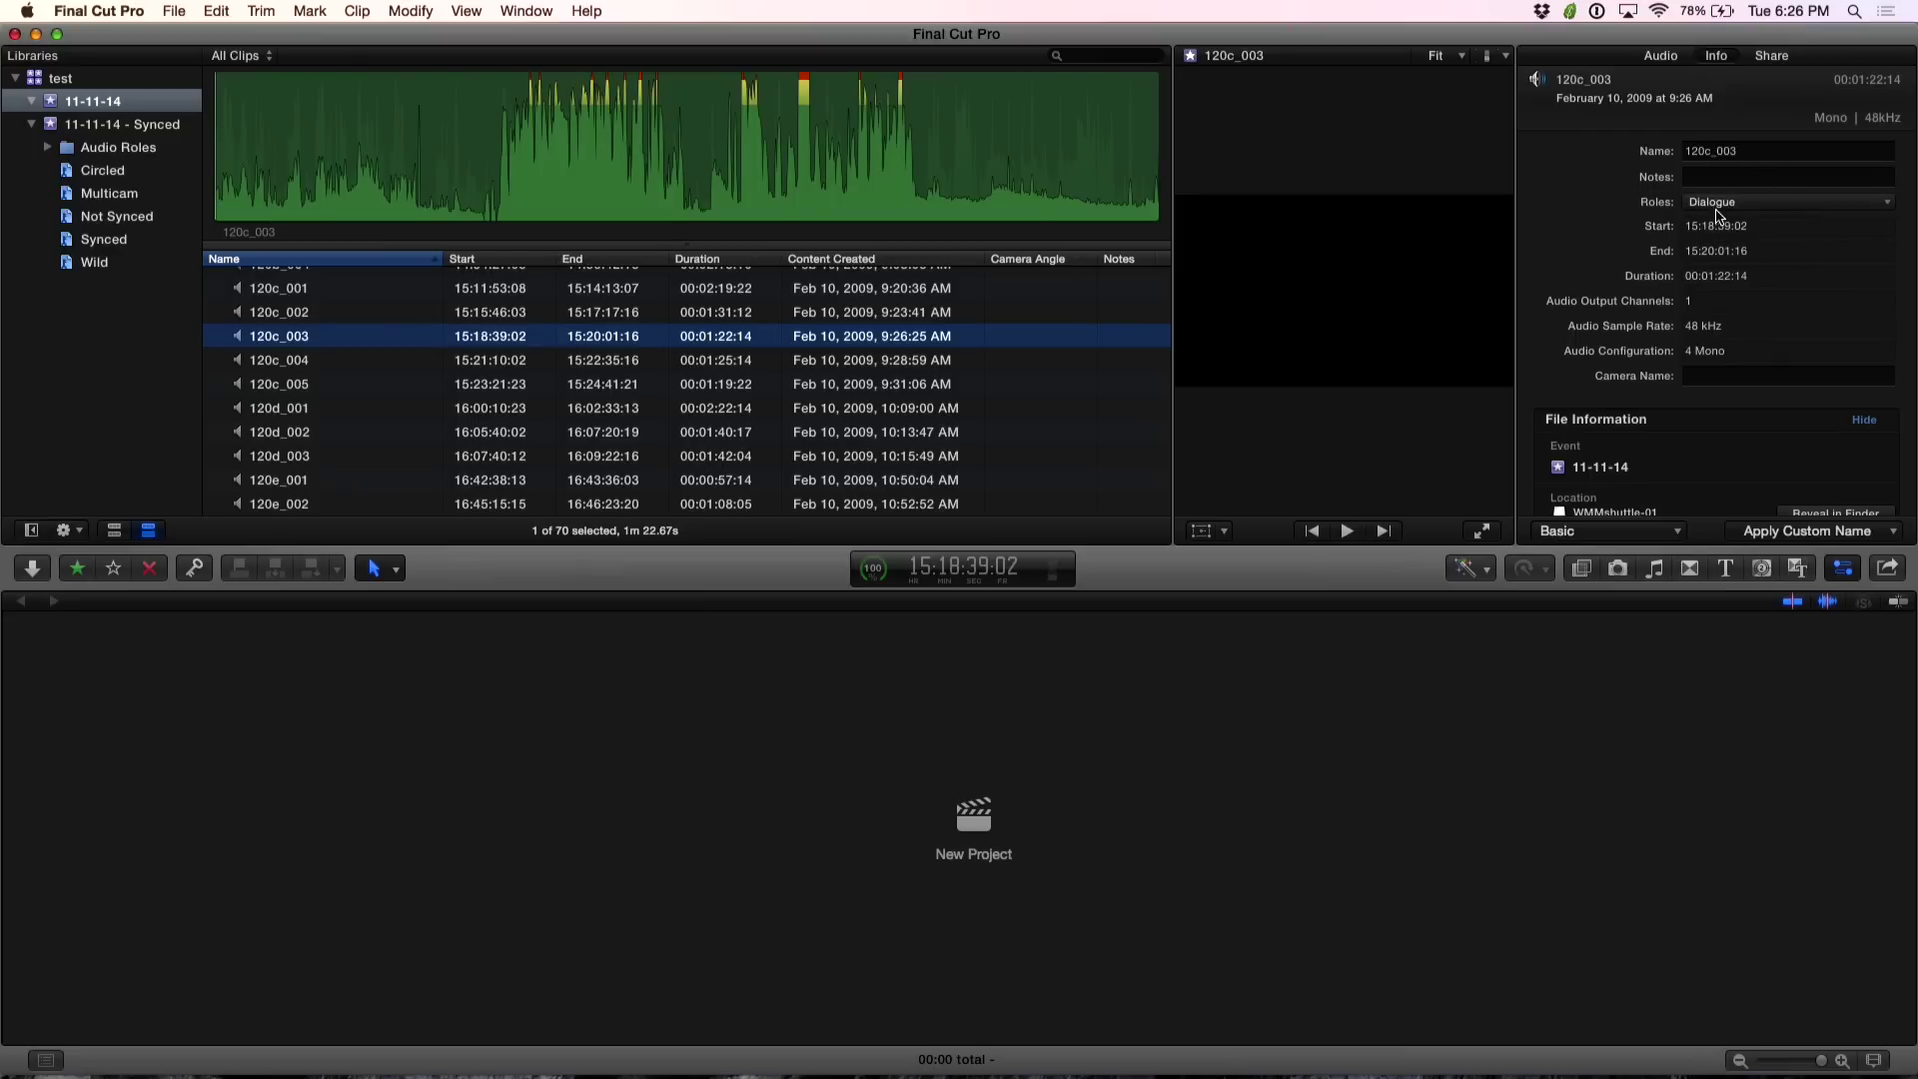
- Recheck A008_C018_02094P's roles in the Synced collection, then list all 46 event clips
left_click(1077, 205)
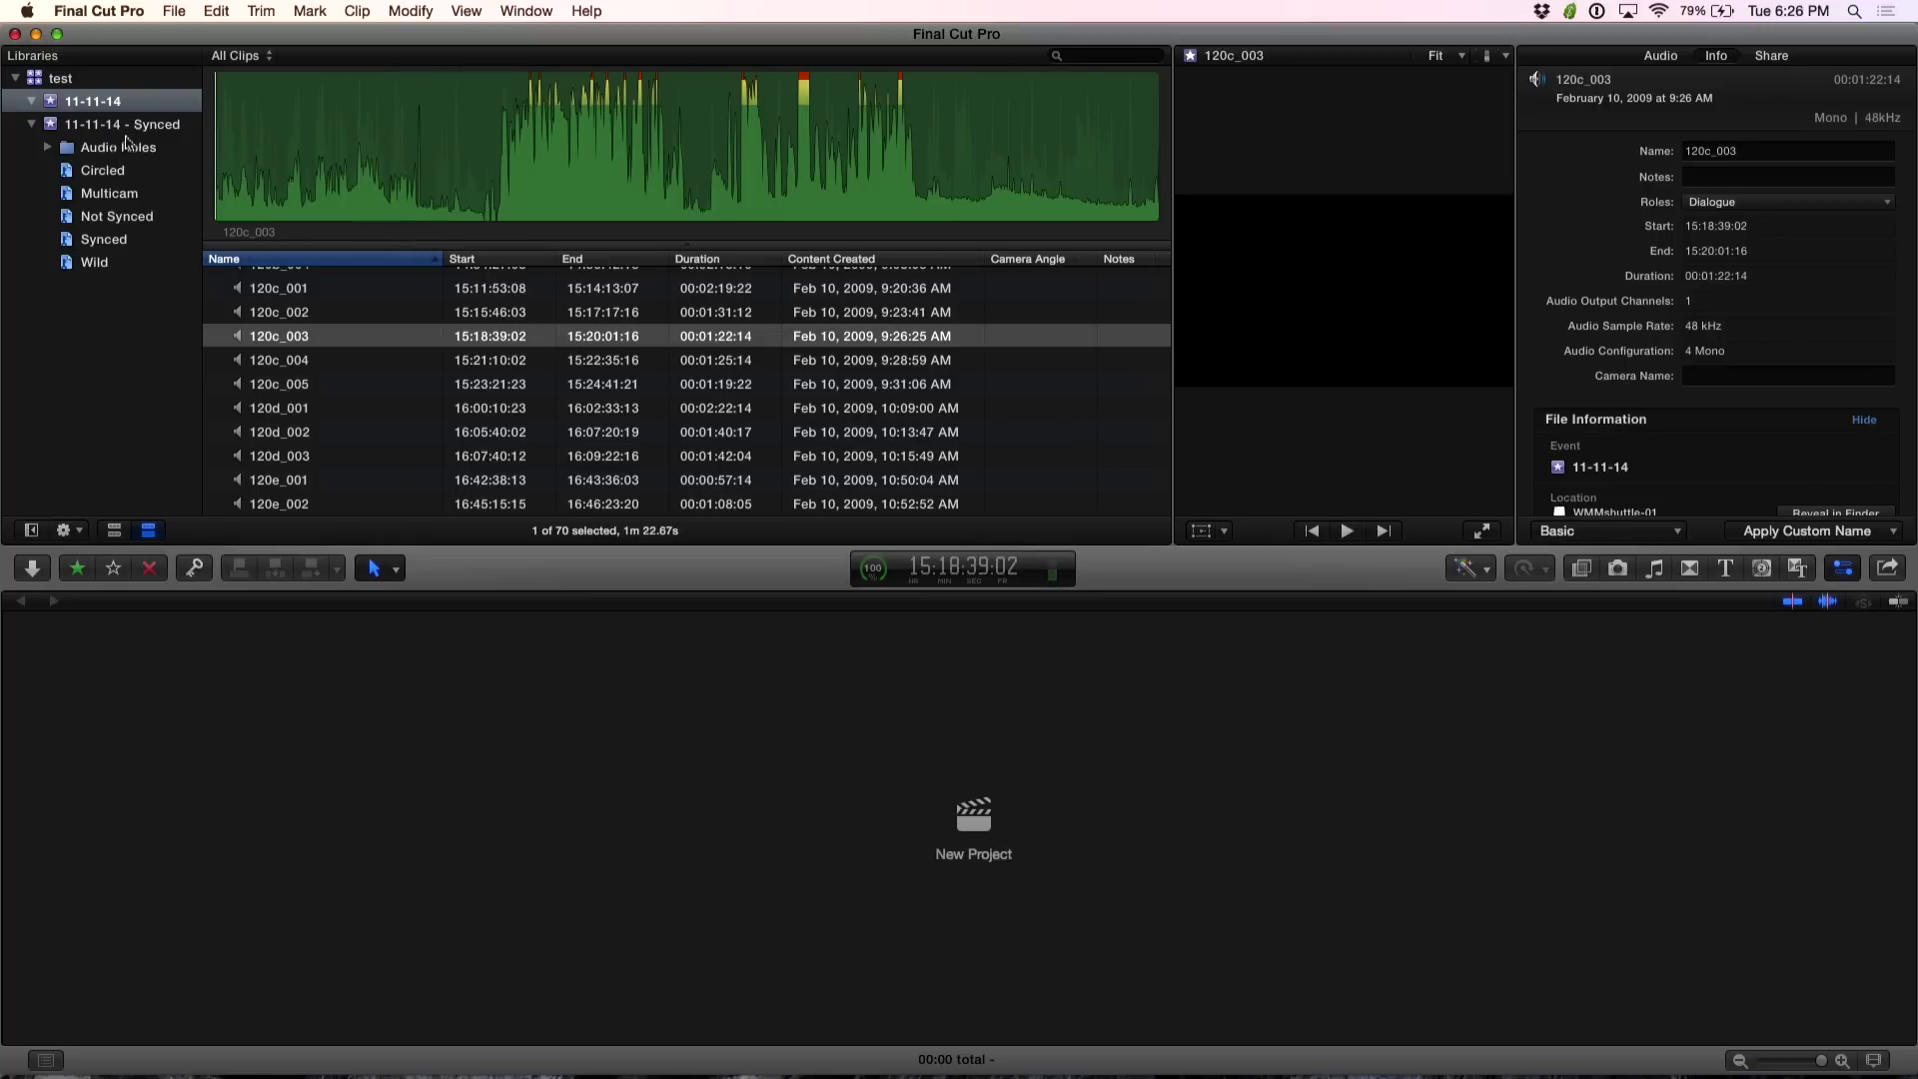
left_click(99, 240)
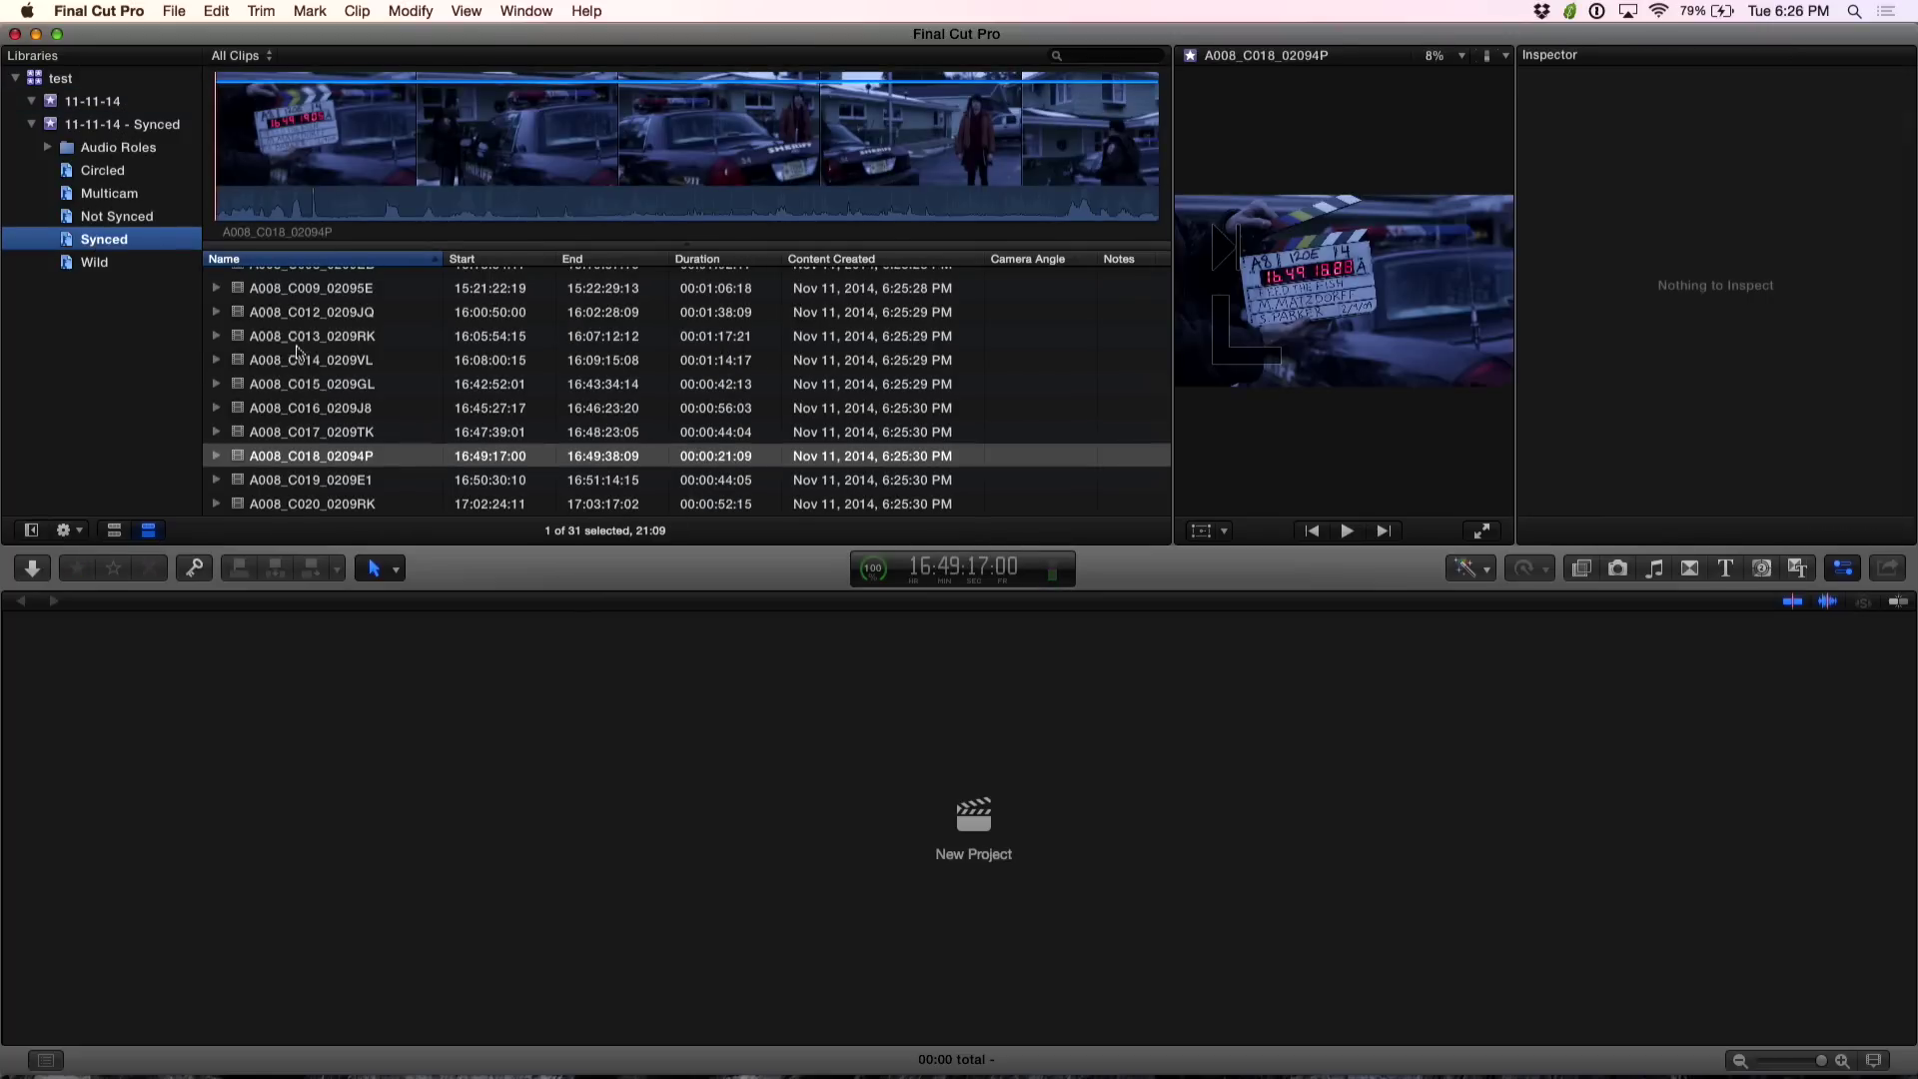
left_click(244, 455)
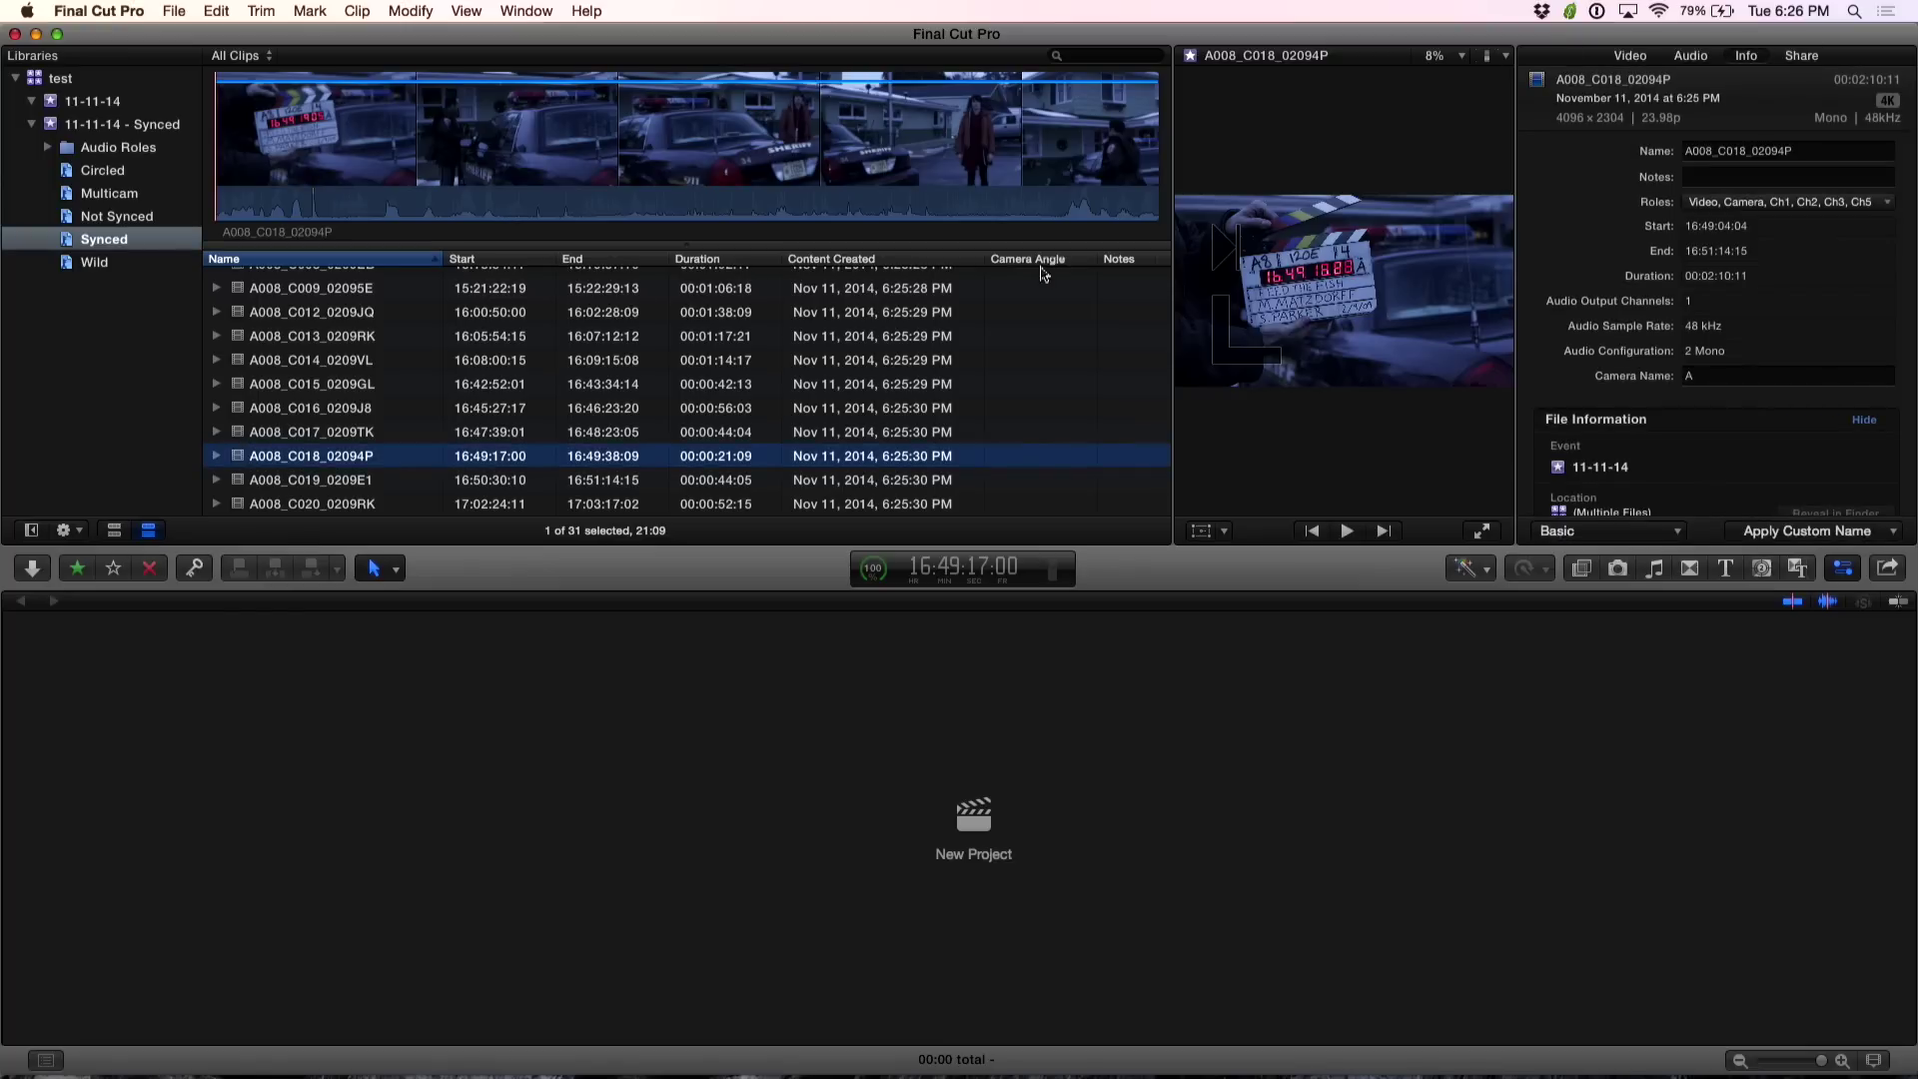
left_click(1758, 203)
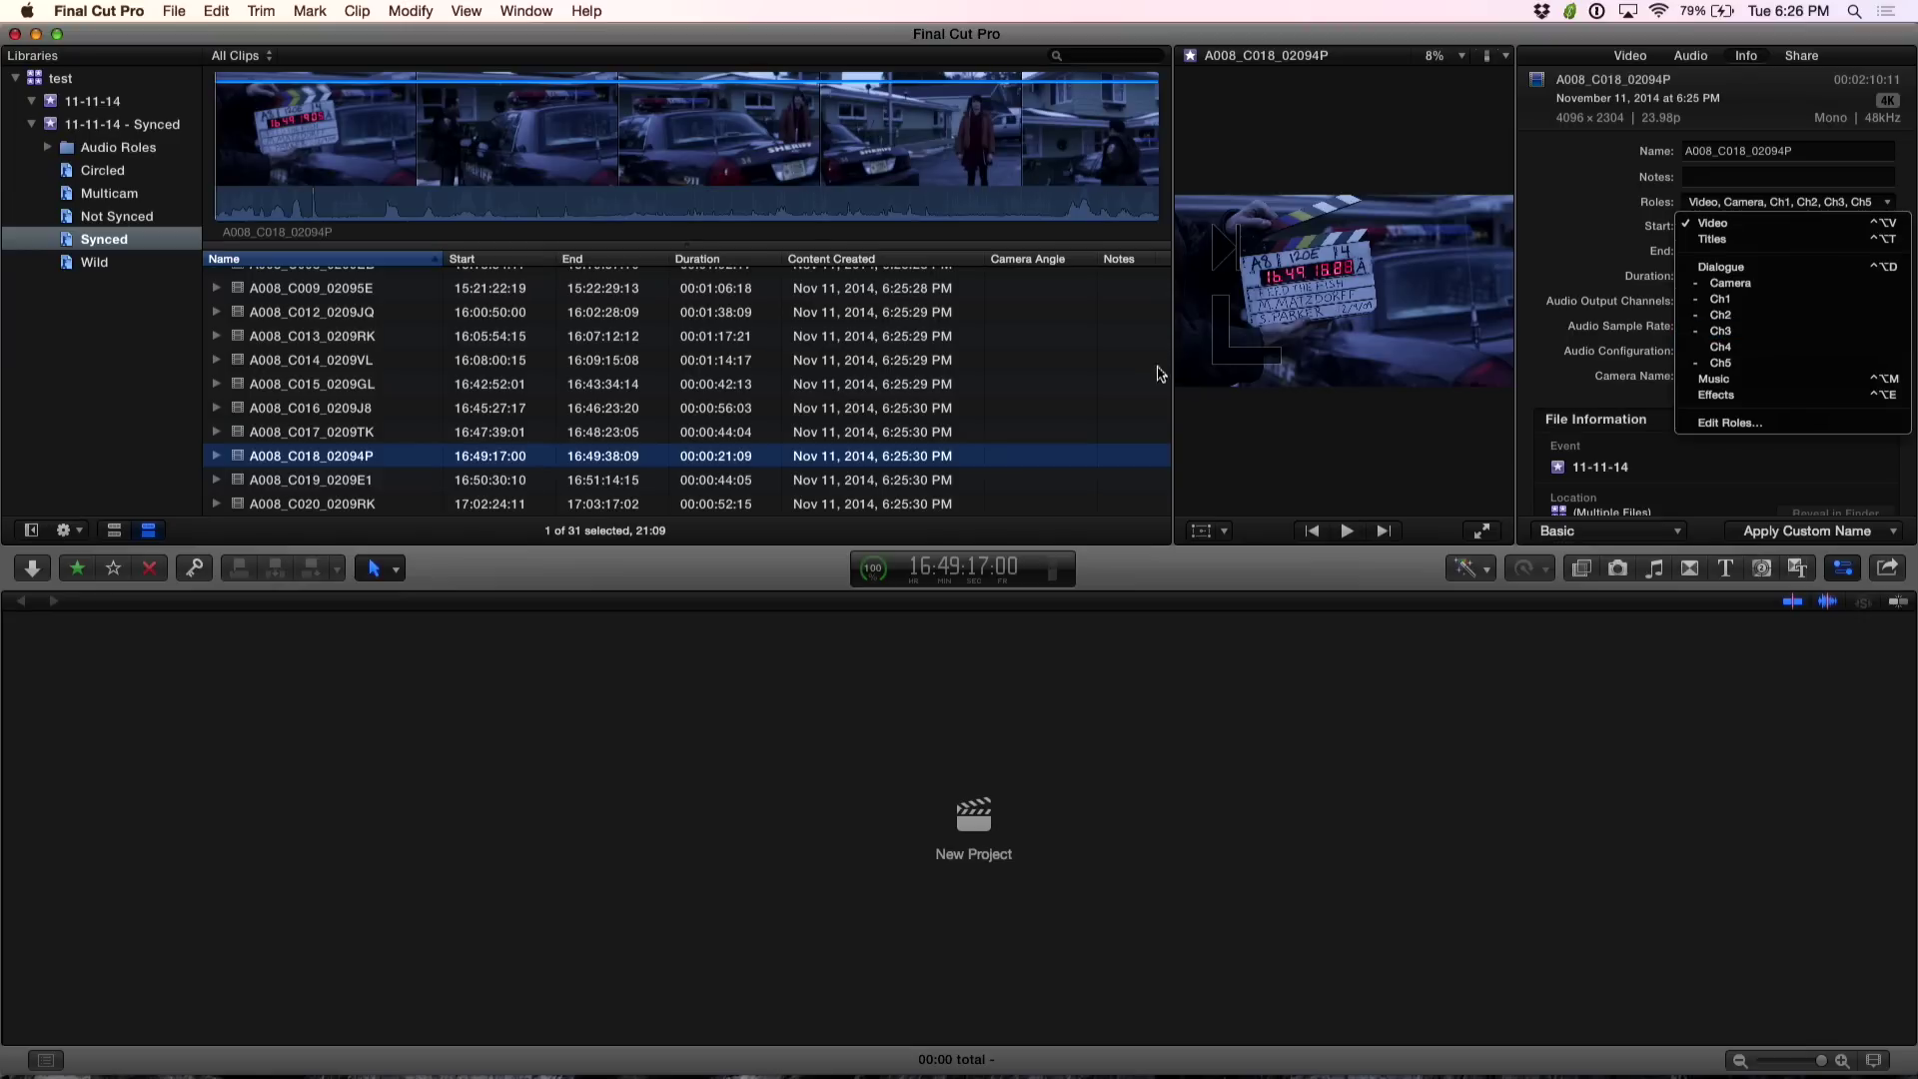
key("Escape")
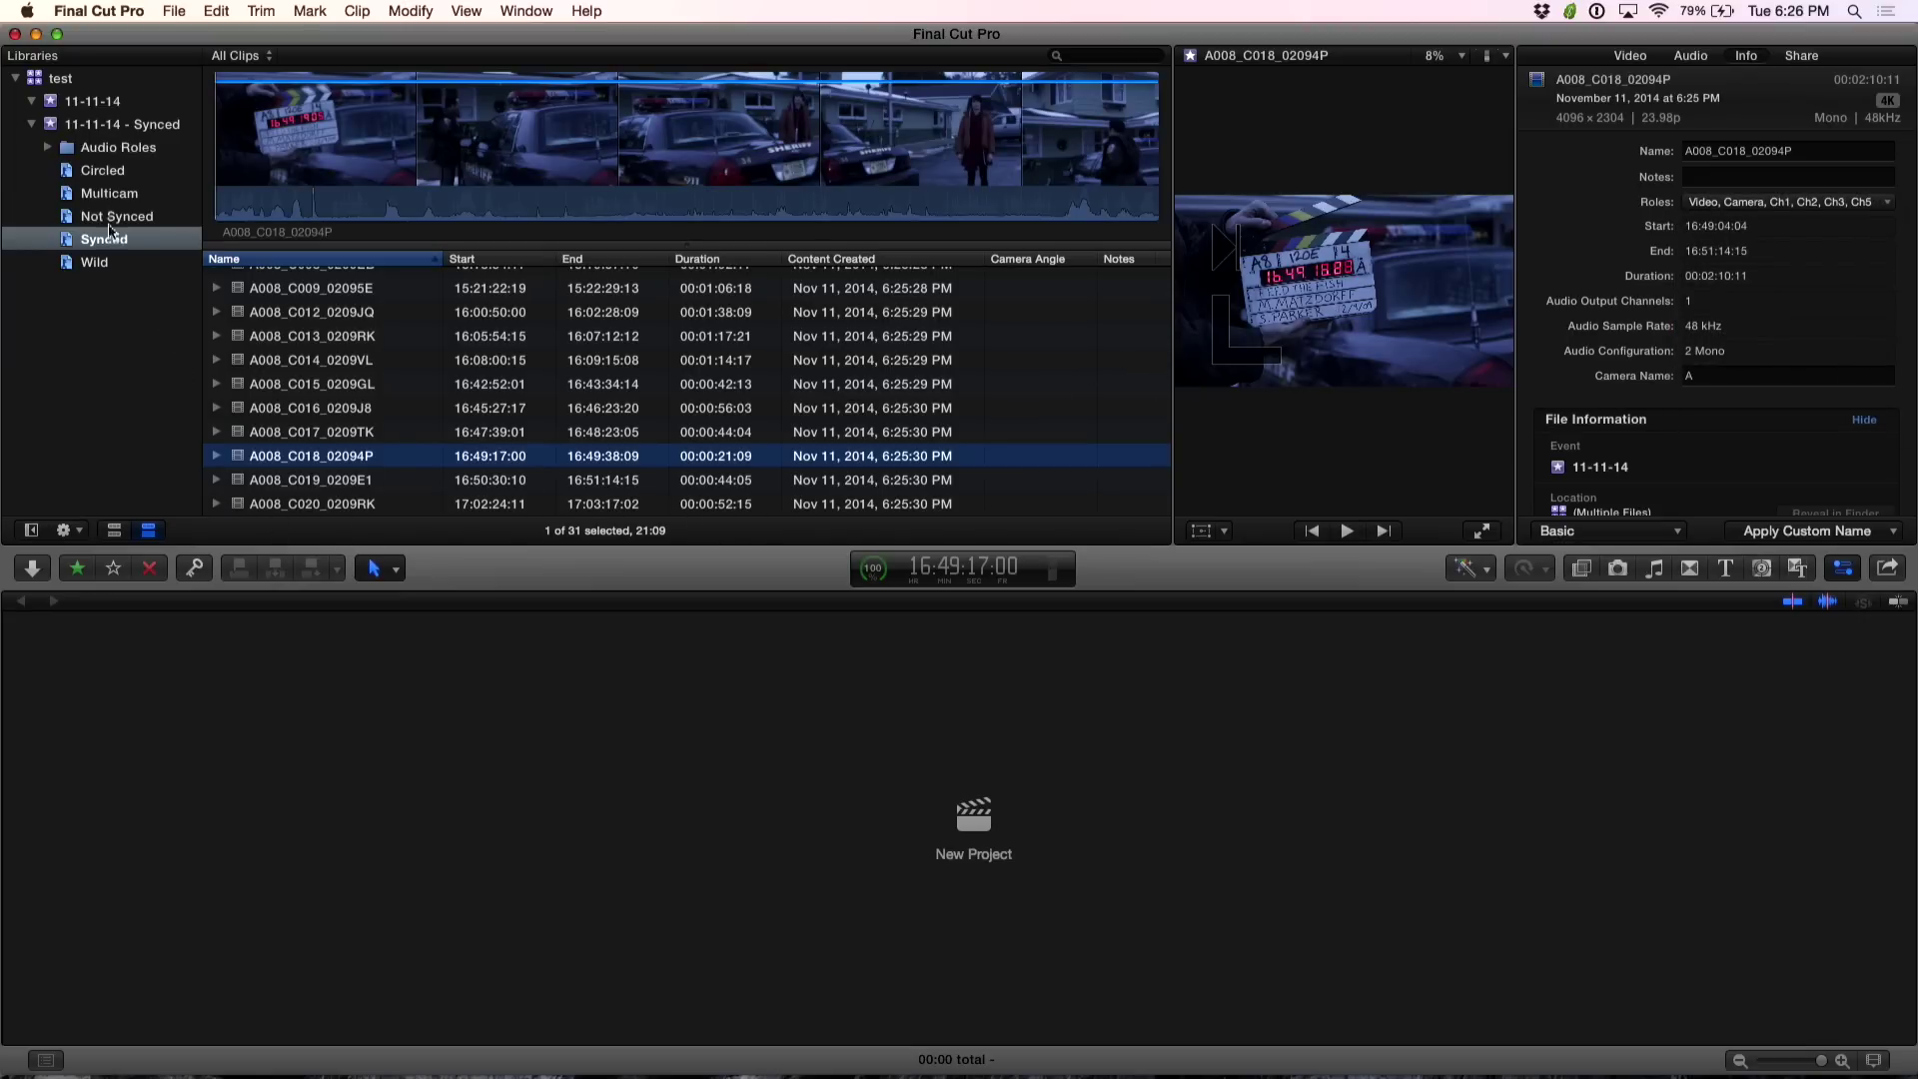
left_click(95, 125)
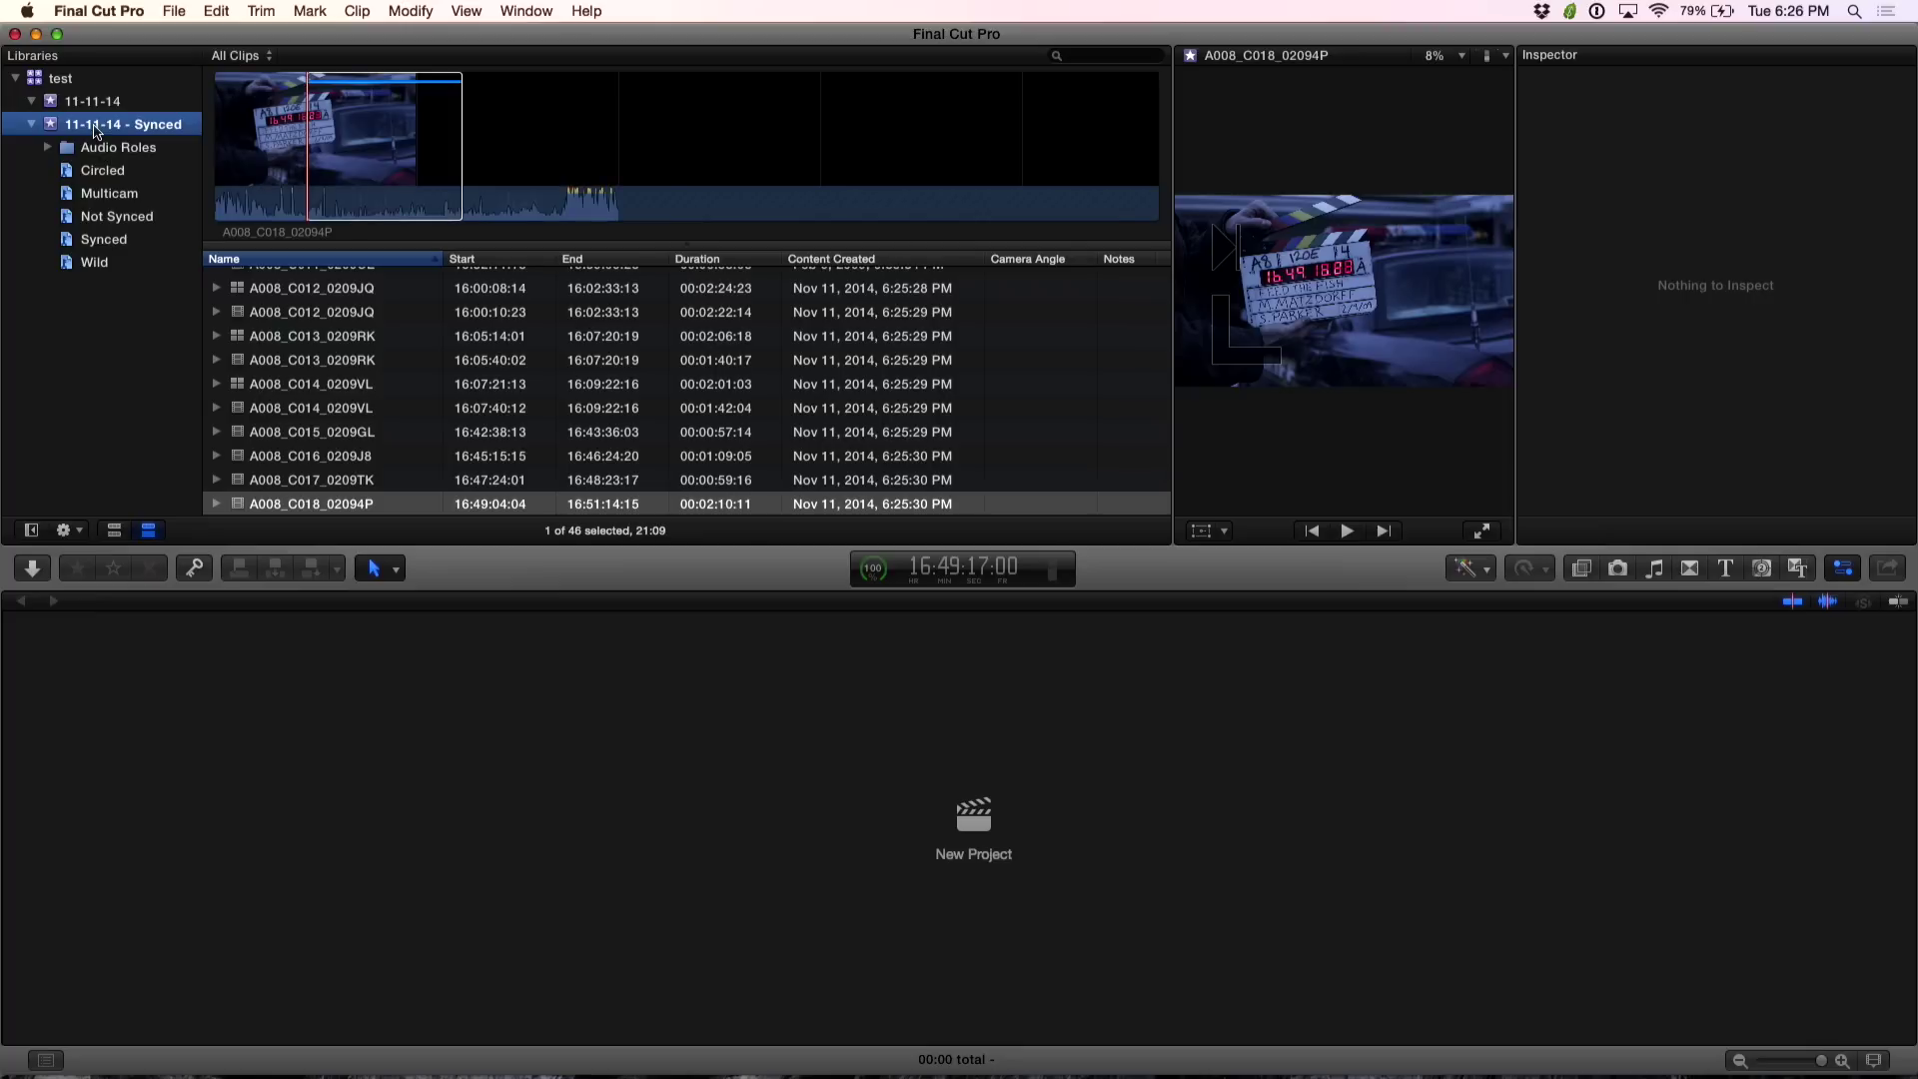
- Create a new project named test in the 11-11-14 - Synced event
right_click(95, 128)
left_click(160, 151)
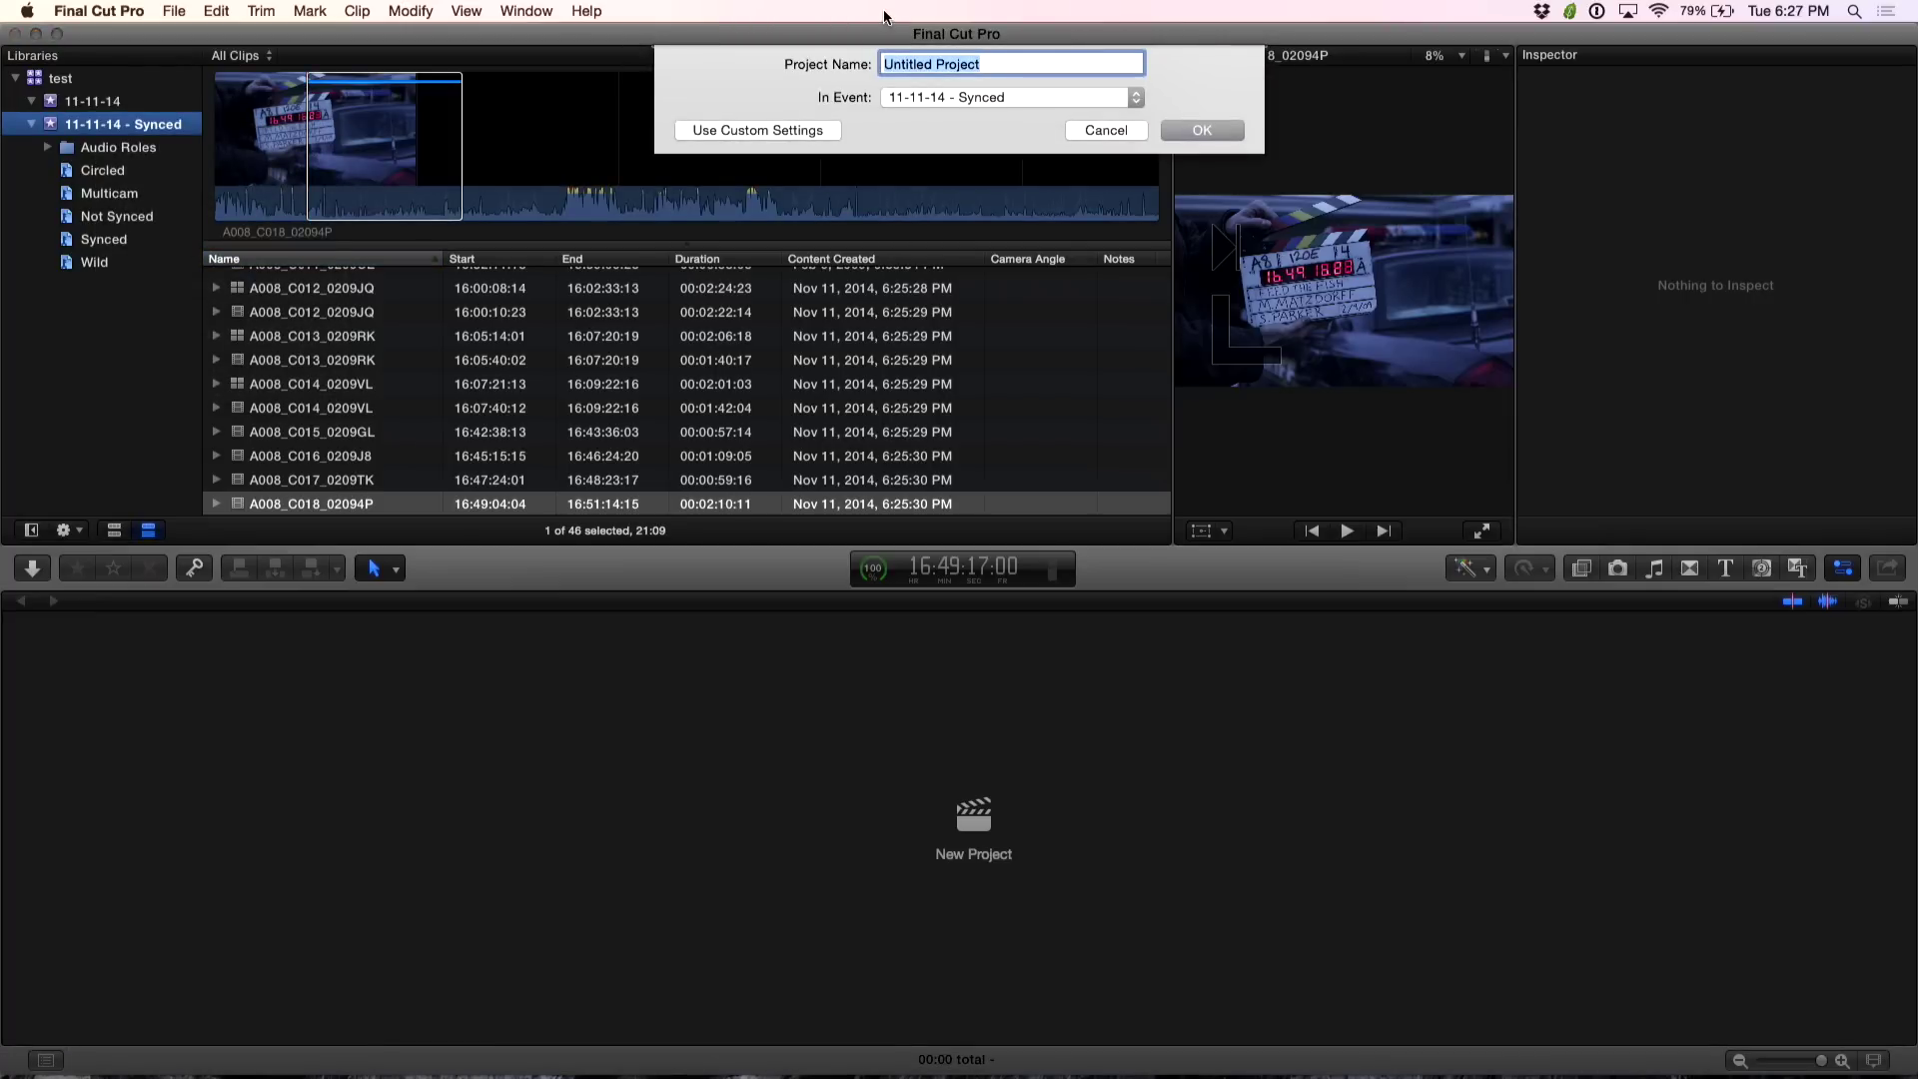
type("tes")
key("Return")
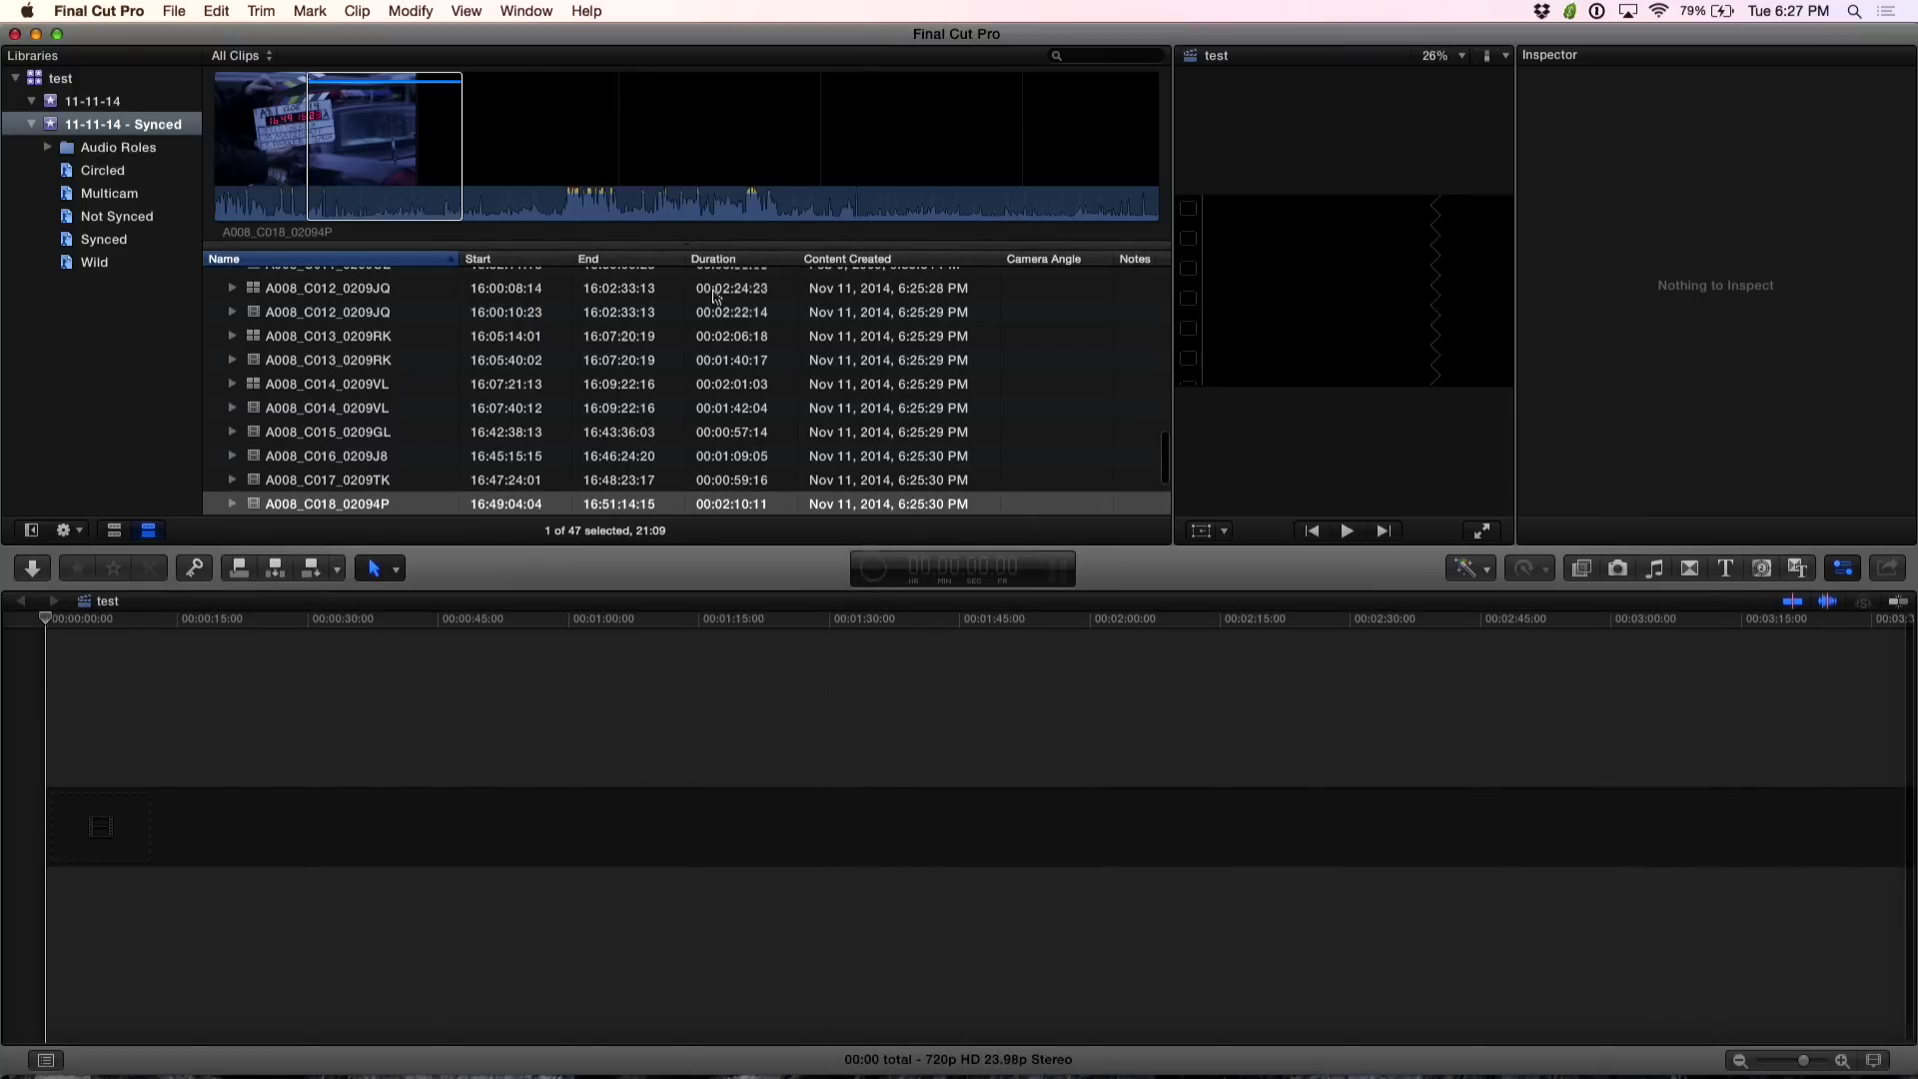
- Append A008_C018_02094P and expand its audio into Camera, Ch1, Ch2, Ch3, Ch5 components
key("e")
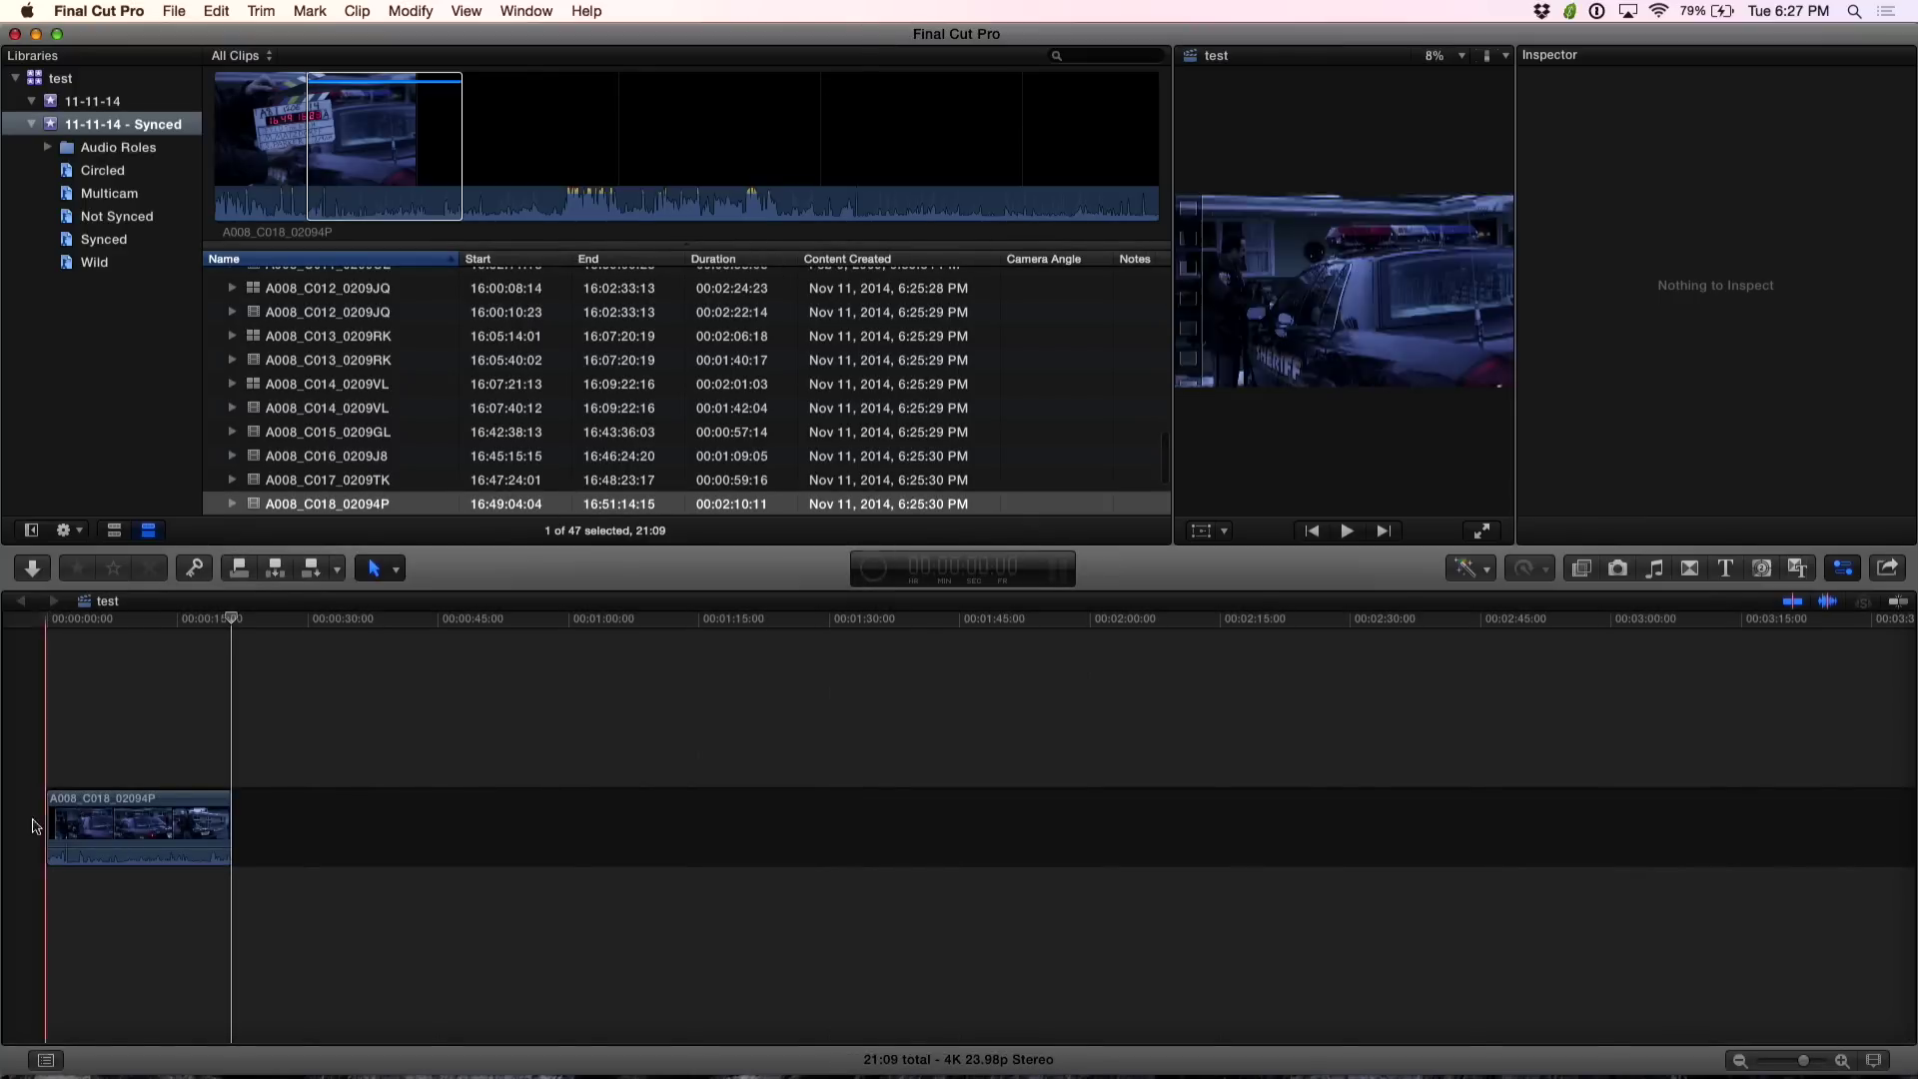
key("c")
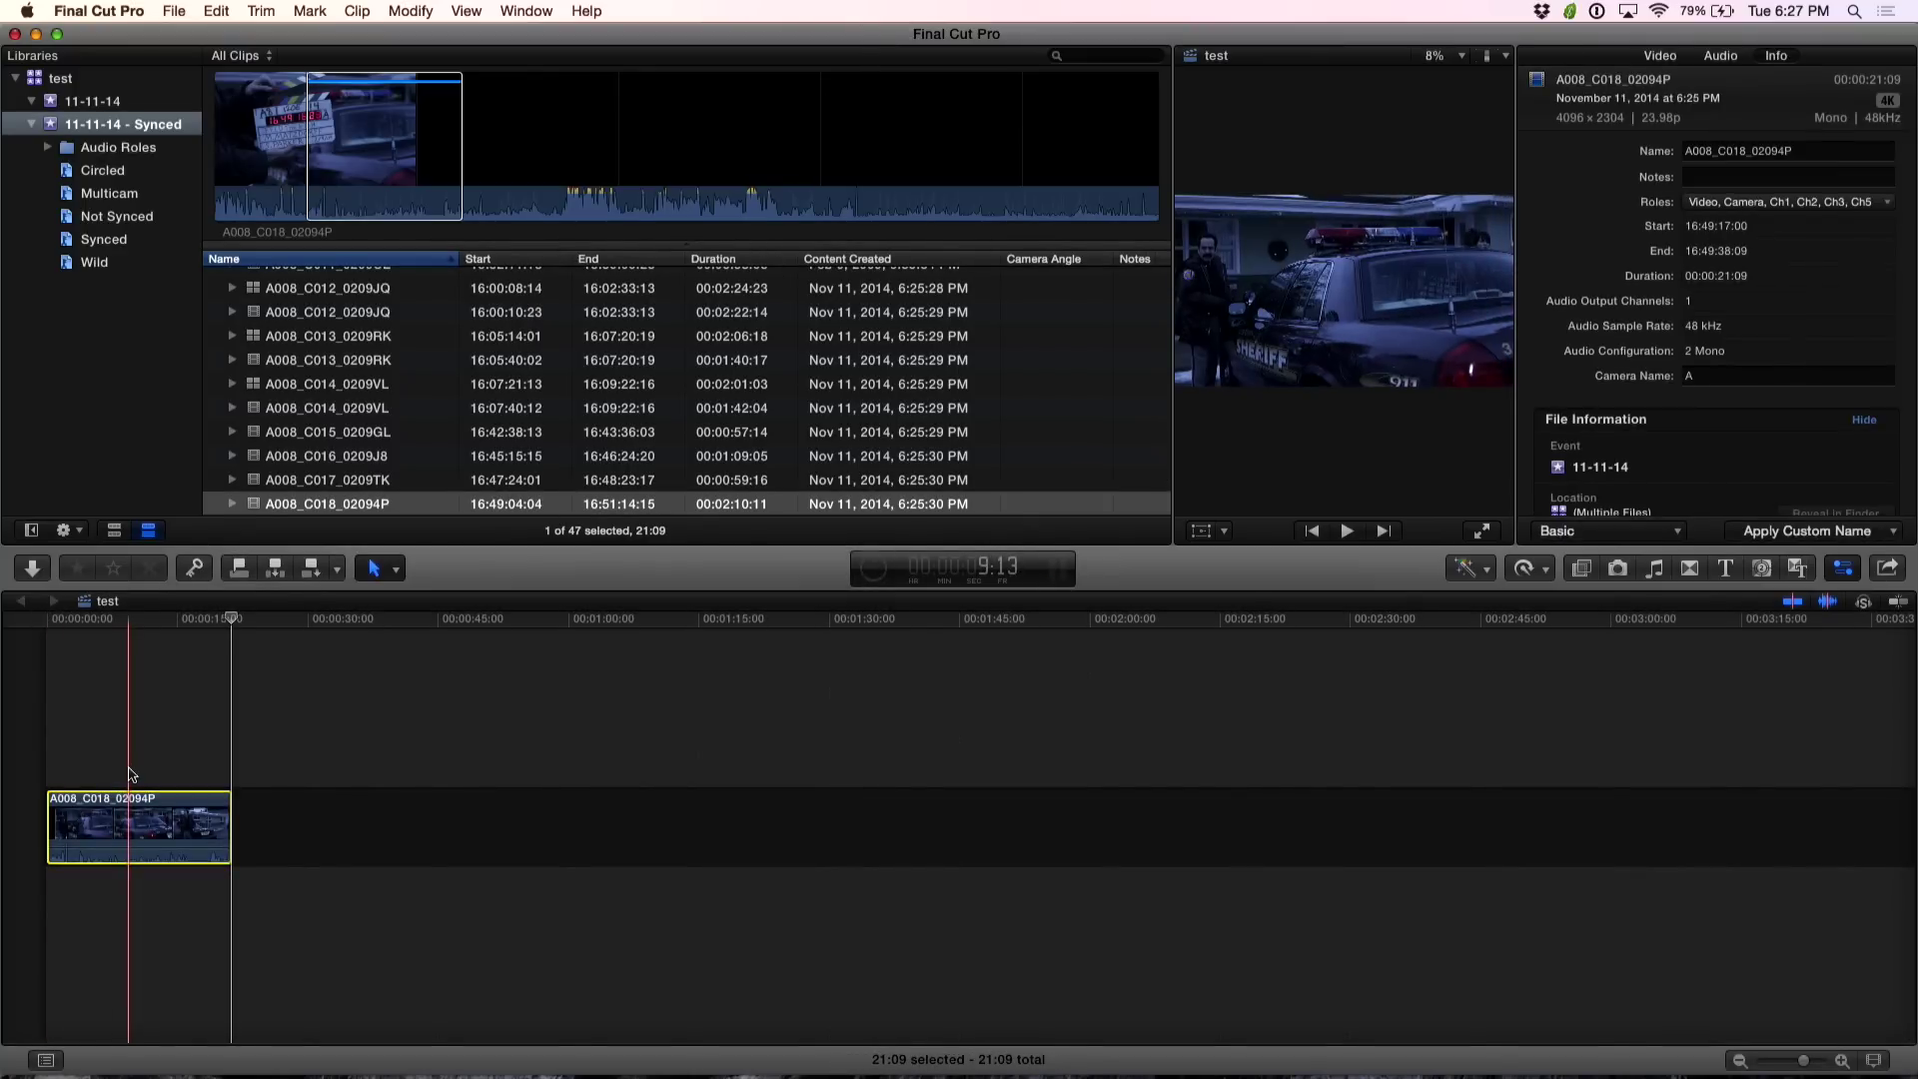
key("ctrl+alt+s")
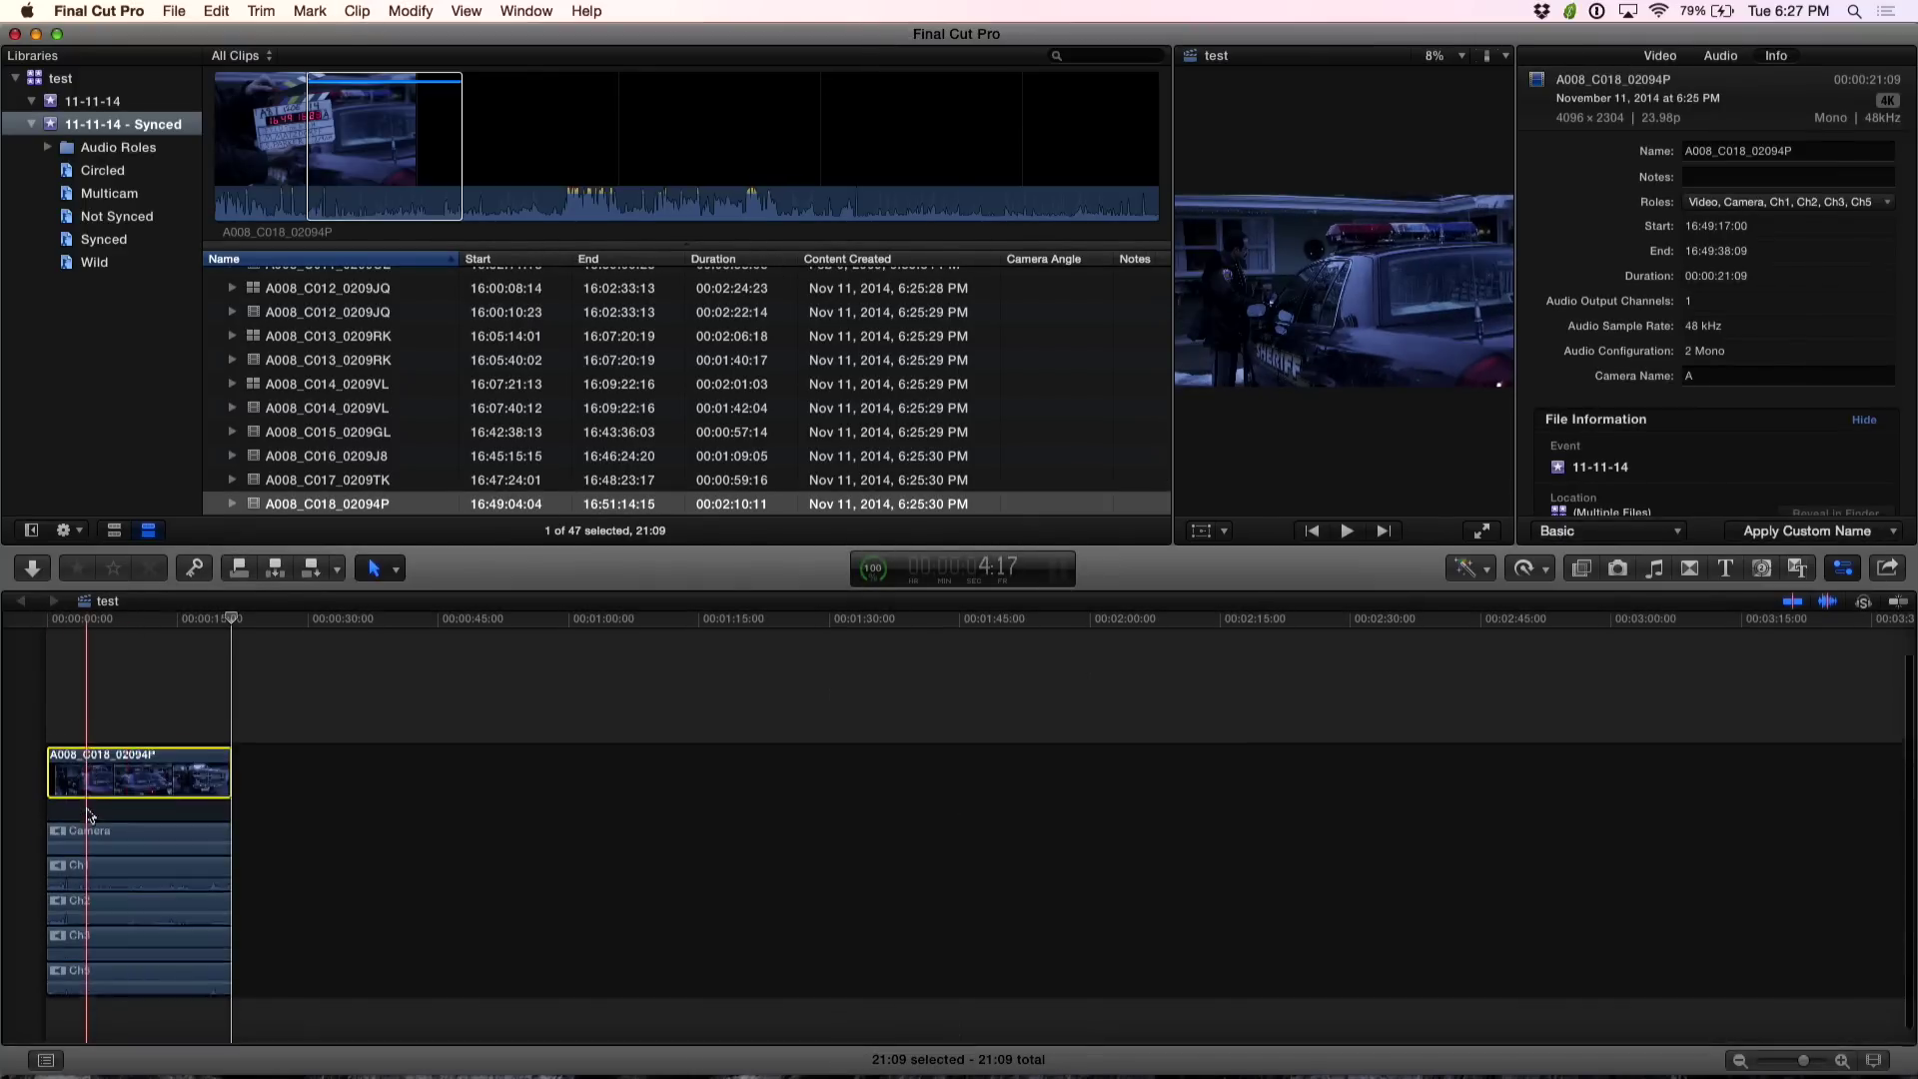
left_click(46, 1061)
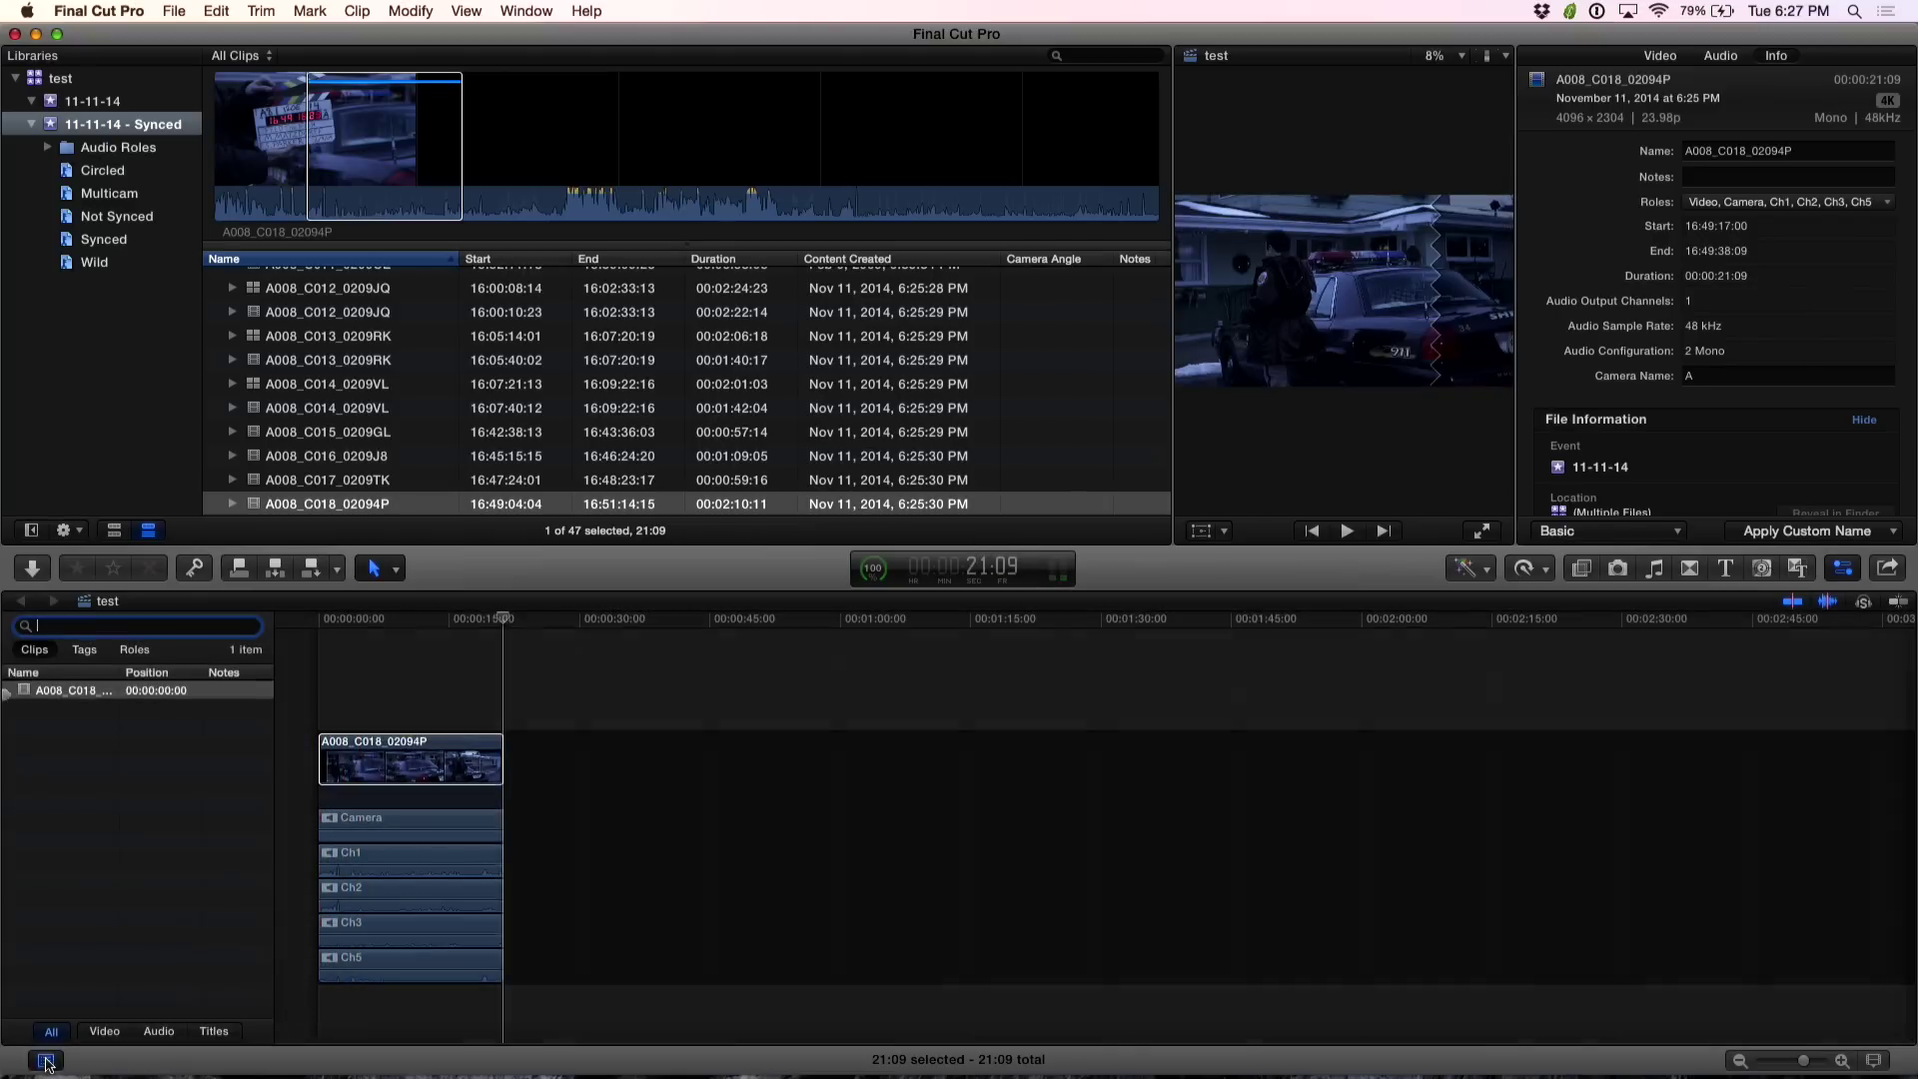
- Show the Roles list and highlight the Ch1, Ch2 and Ch3 audio lanes
left_click(127, 650)
left_click(88, 783)
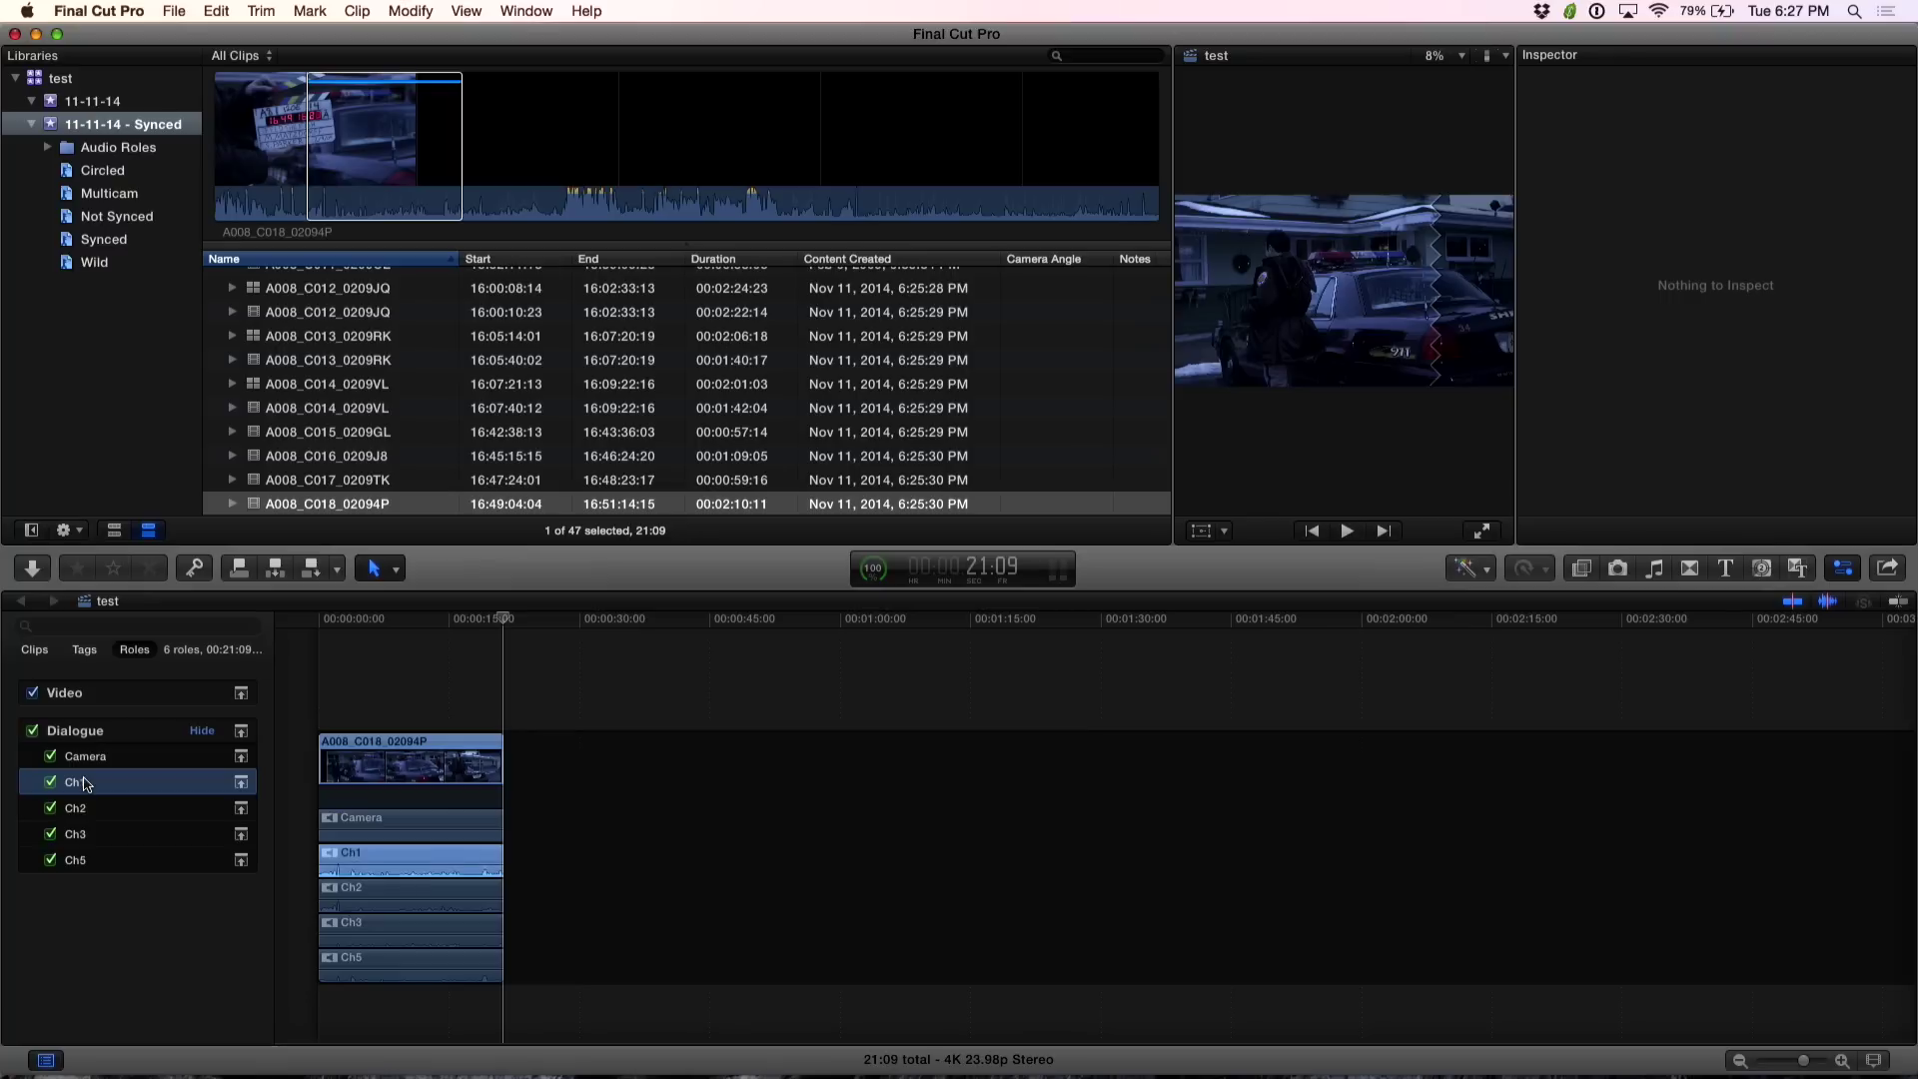
left_click(82, 813)
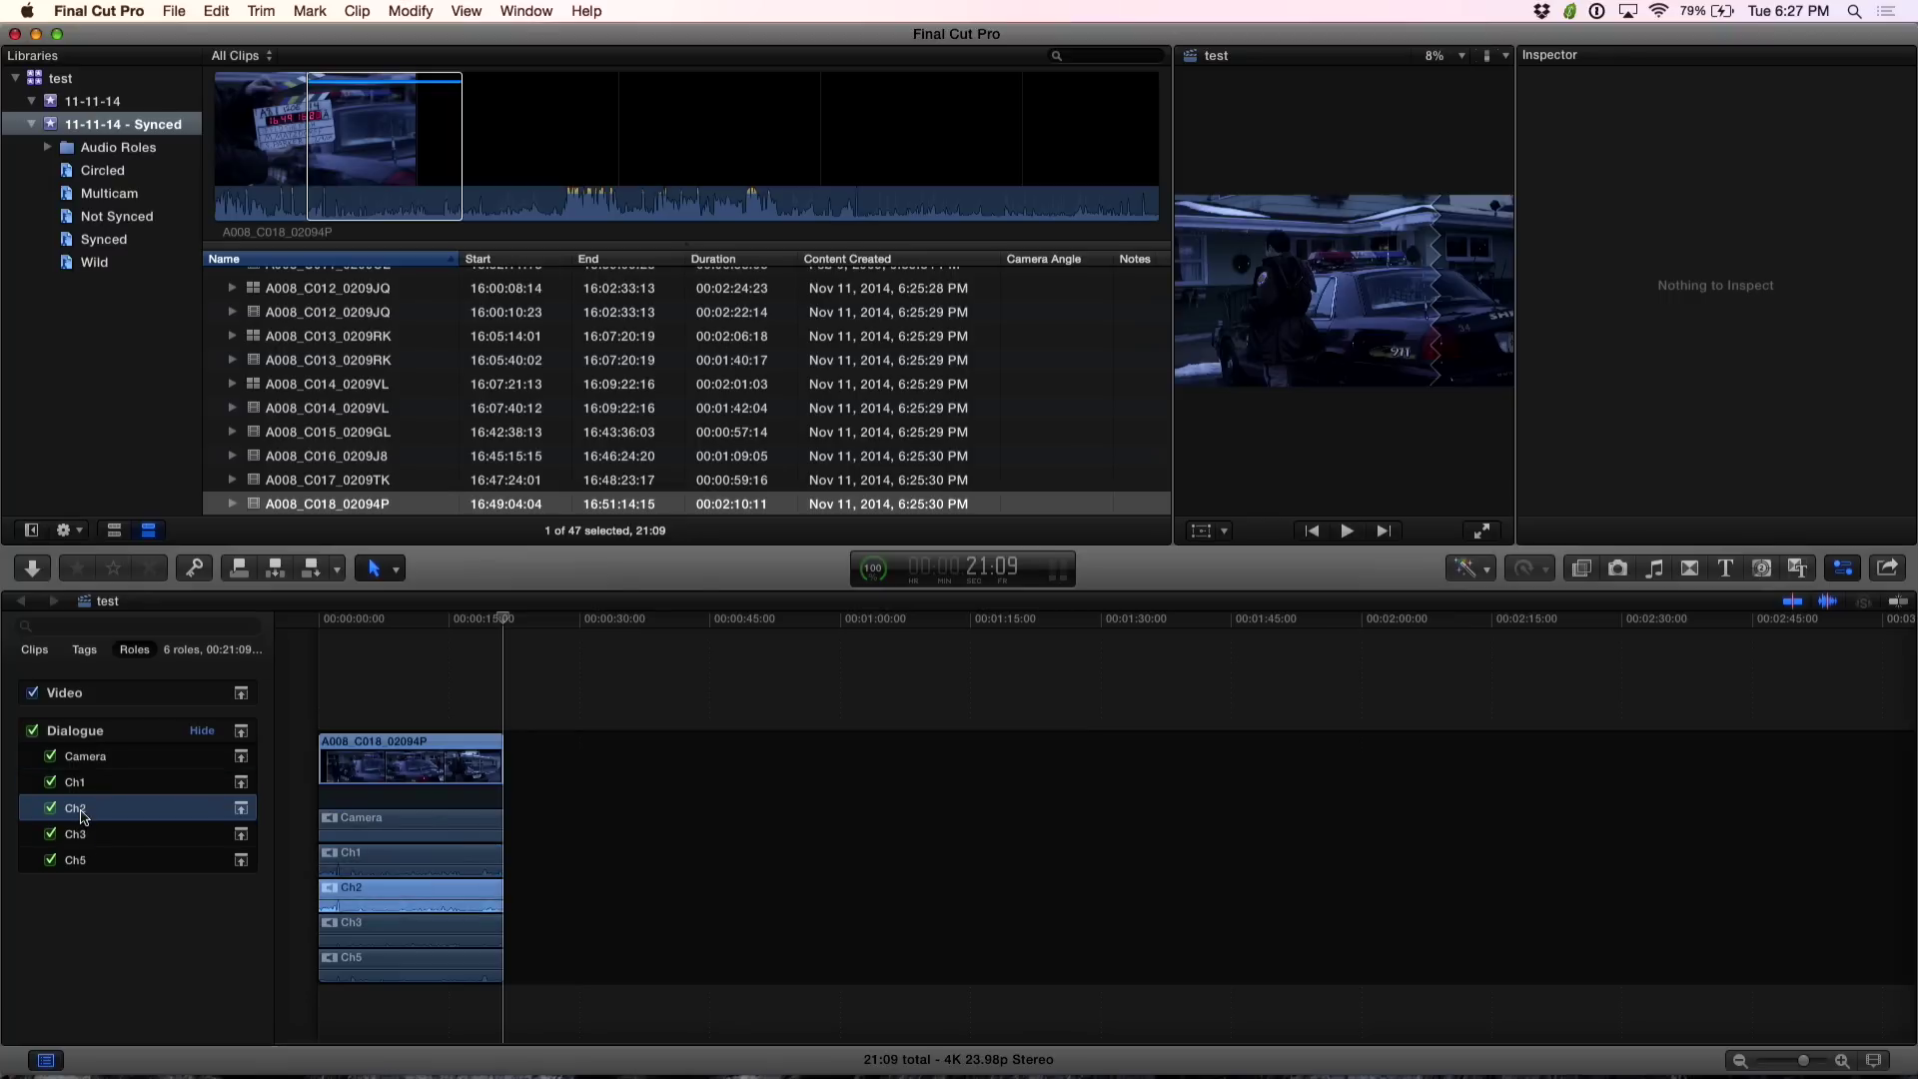
left_click(83, 835)
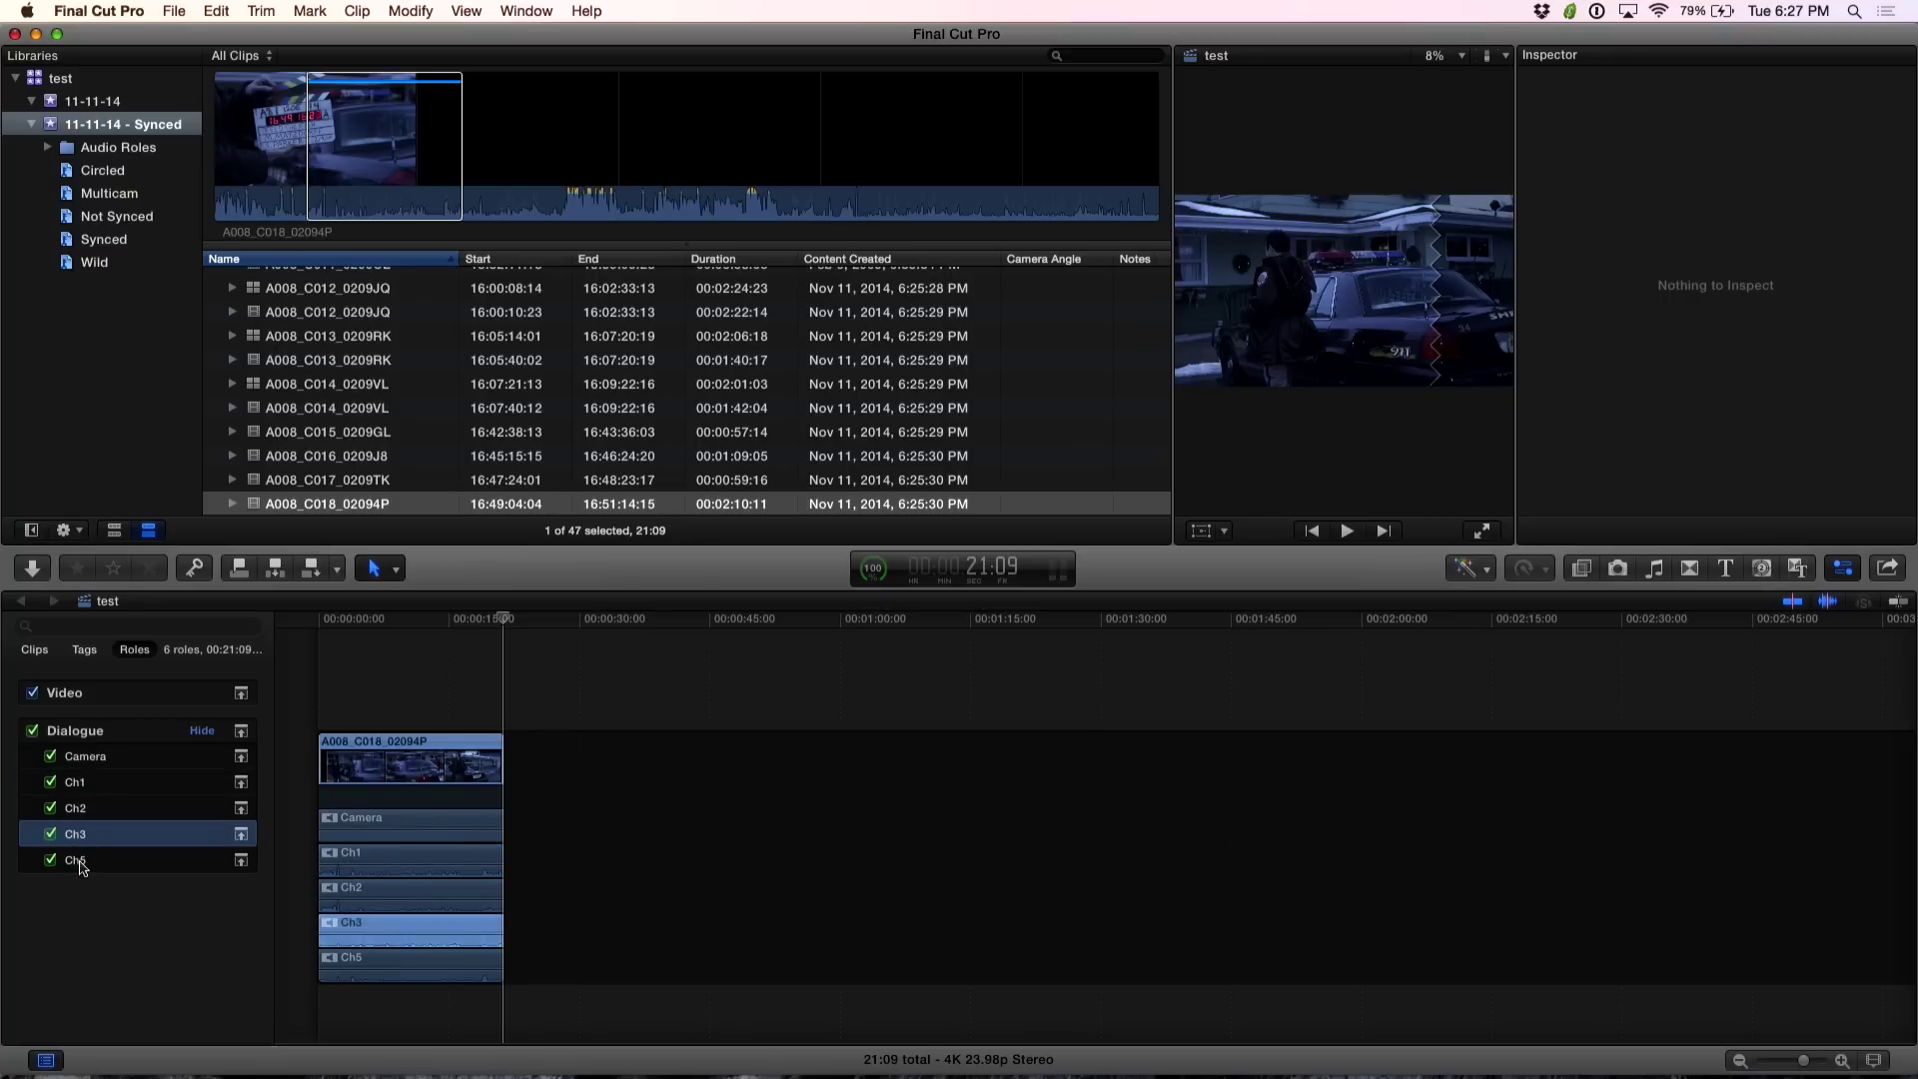